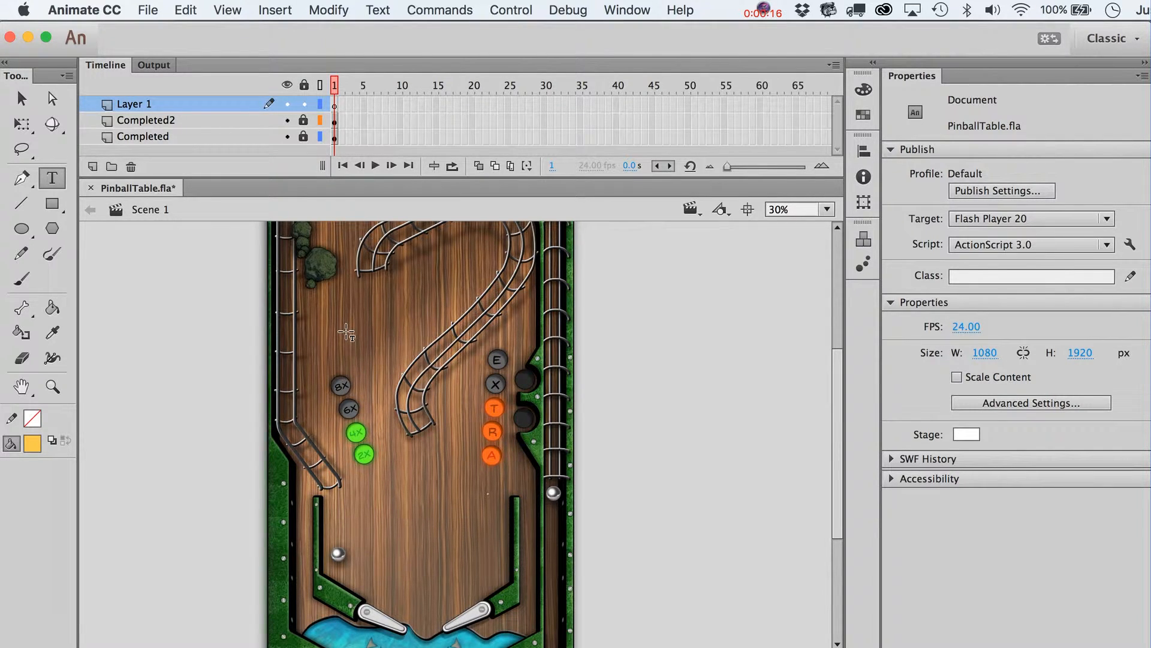
Step: Add the static text CAMPTOWN in the Komika Title font on Layer 1, above the 8X light
scroll(493, 445, up, 5)
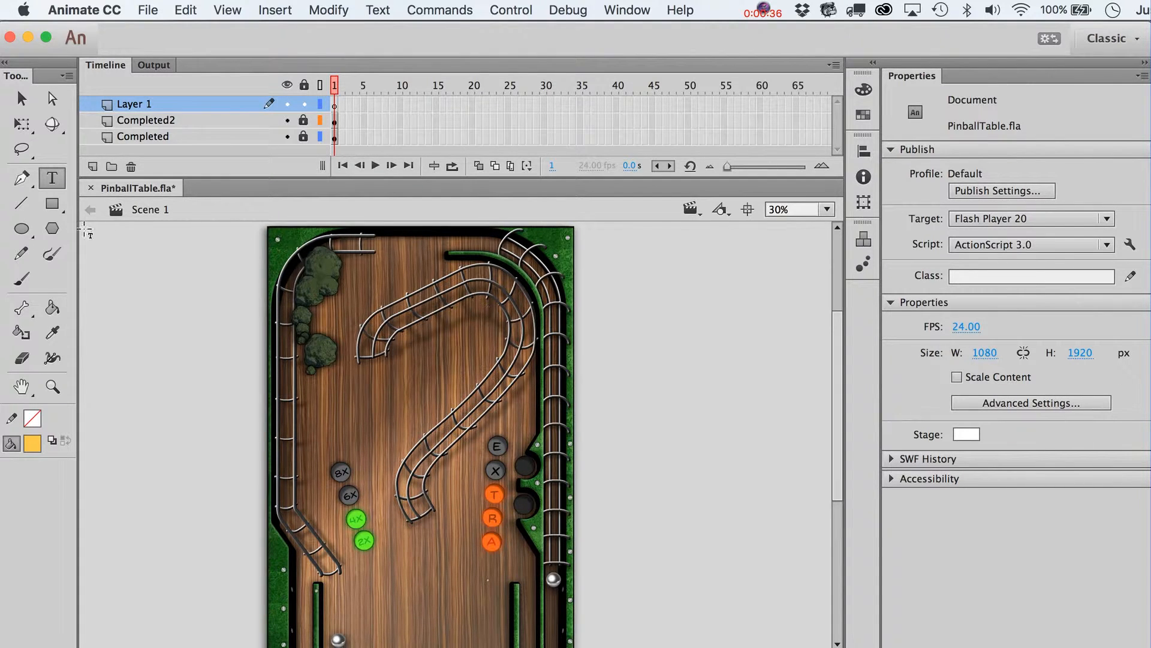
click(340, 387)
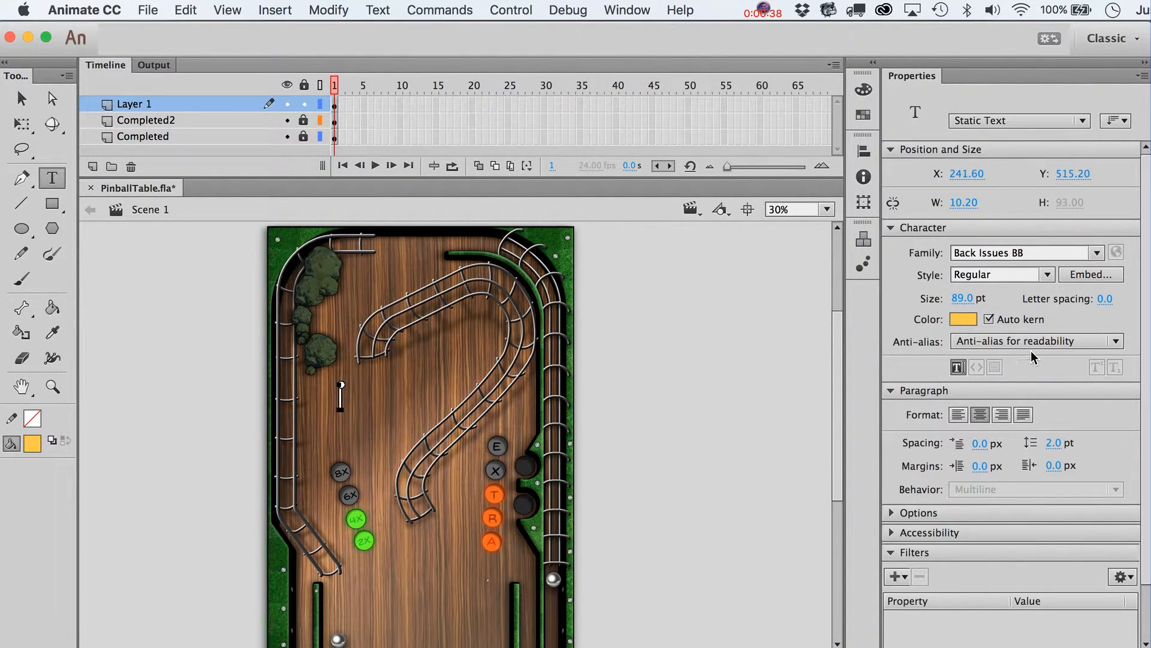
click(1030, 247)
text(Komika Title)
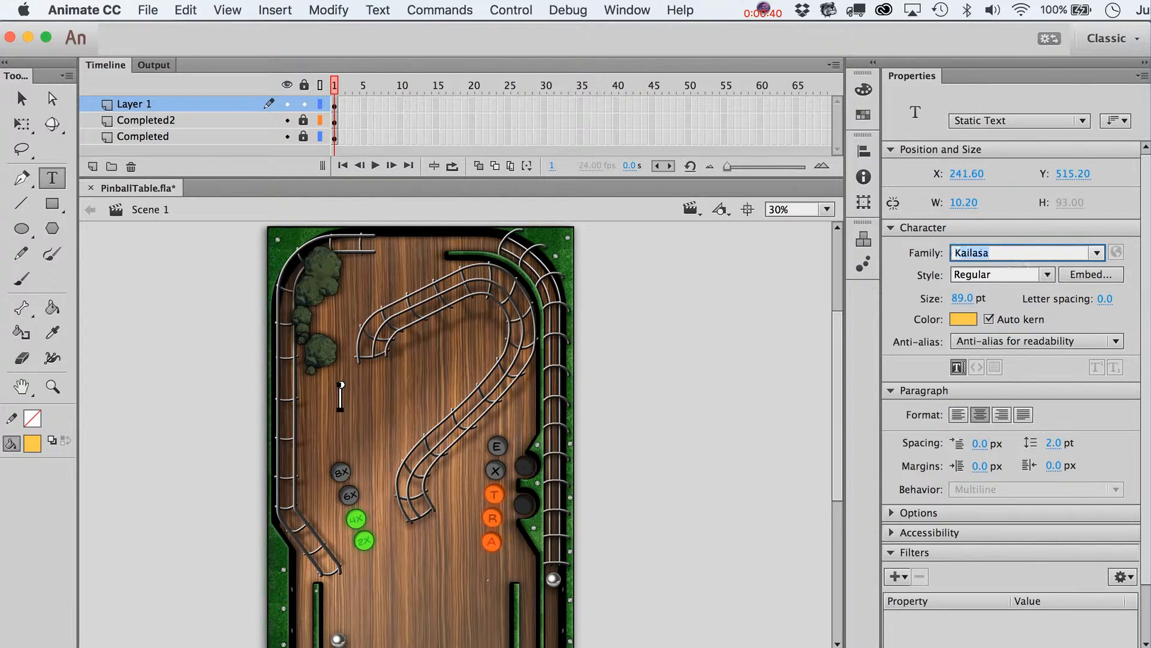
key(Return)
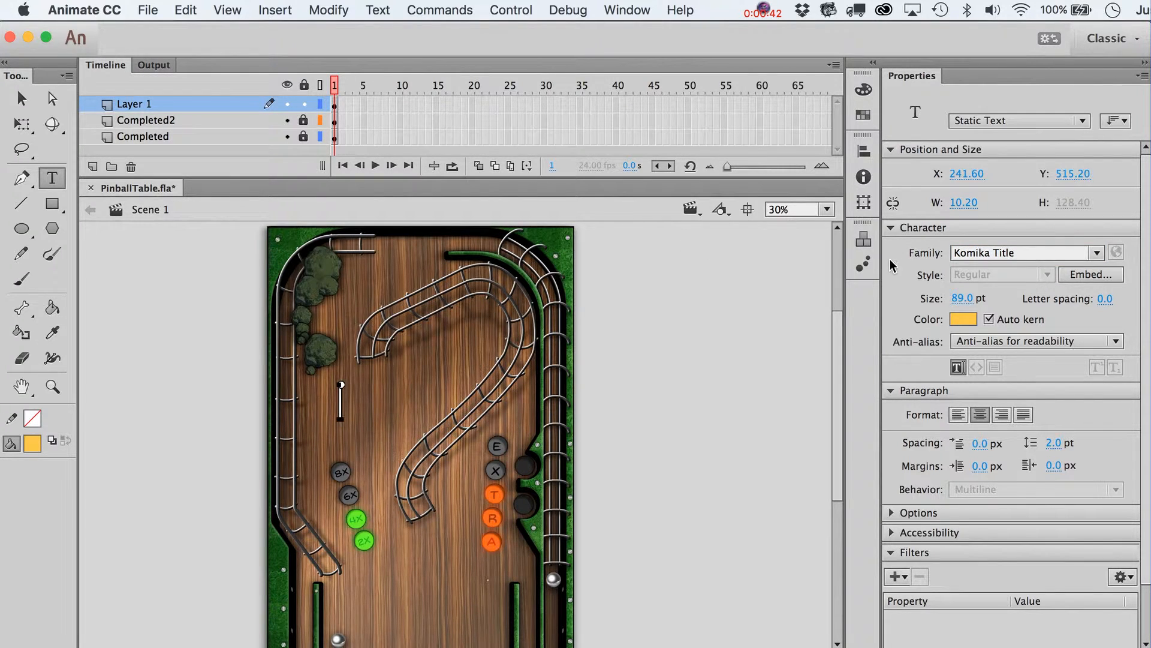
text(CAMP)
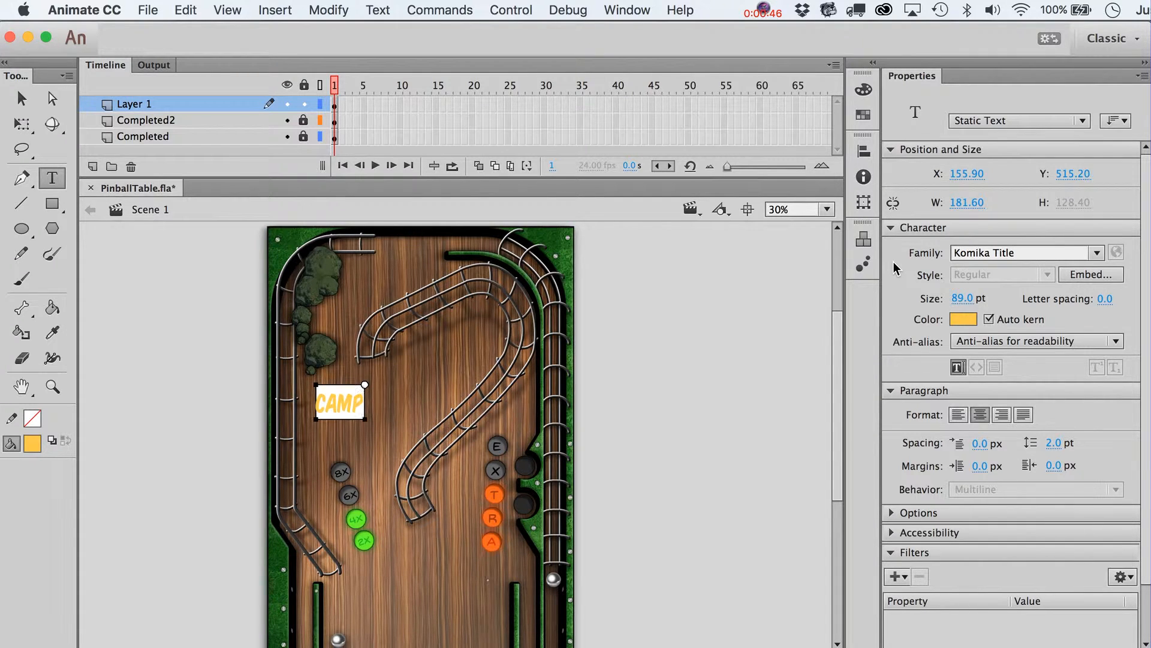
text( T)
key(BackSpace)
key(BackSpace)
text(TOWN)
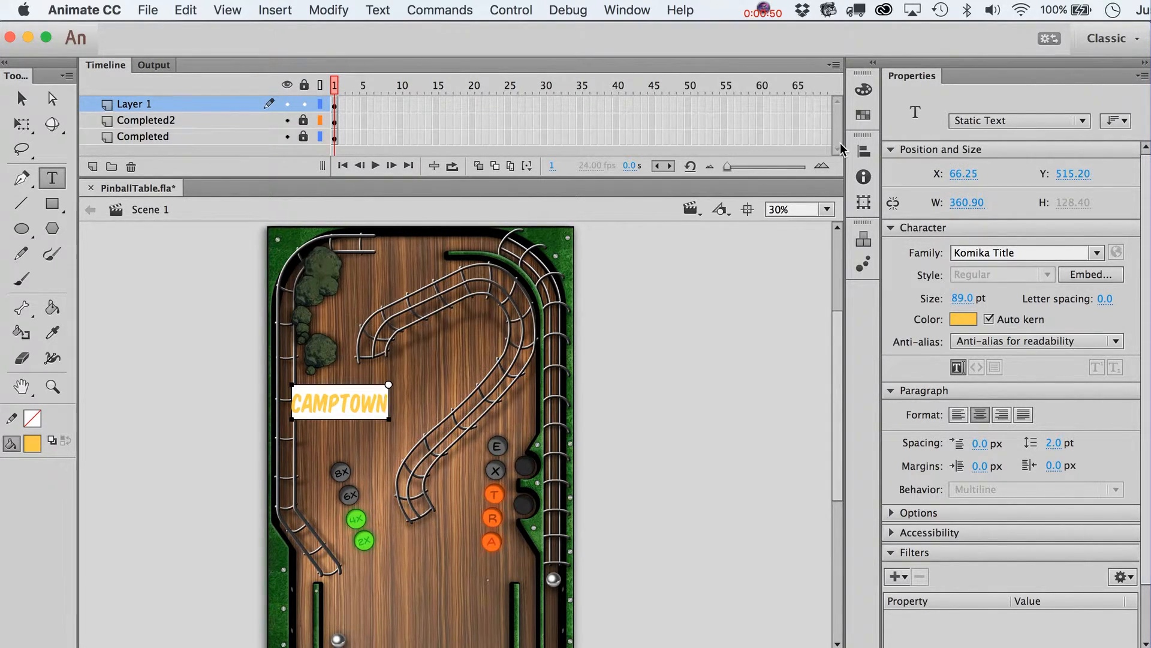
Step: Enlarge the CAMPTOWN text proportionally to about 494 px wide
click(21, 100)
click(22, 124)
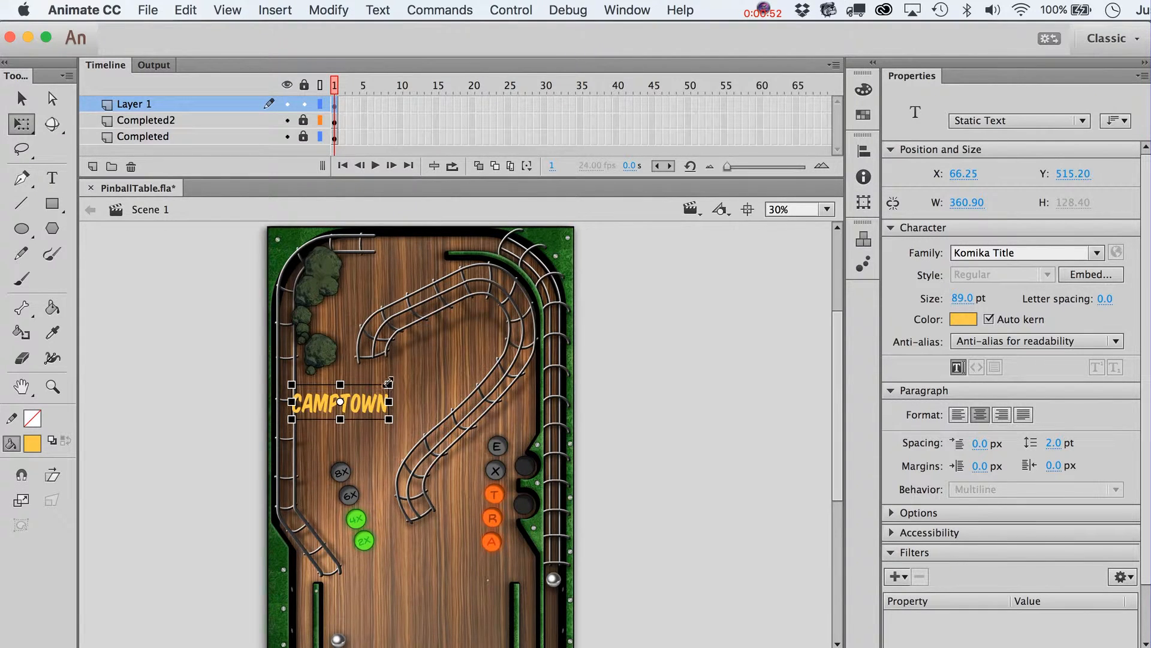
drag(389, 385, 425, 410)
Step: Duplicate the CAMPTOWN text below itself, change the copy to PINBALL, and nudge it slightly up and right
key(v)
double_click(424, 409)
text(PINBALL)
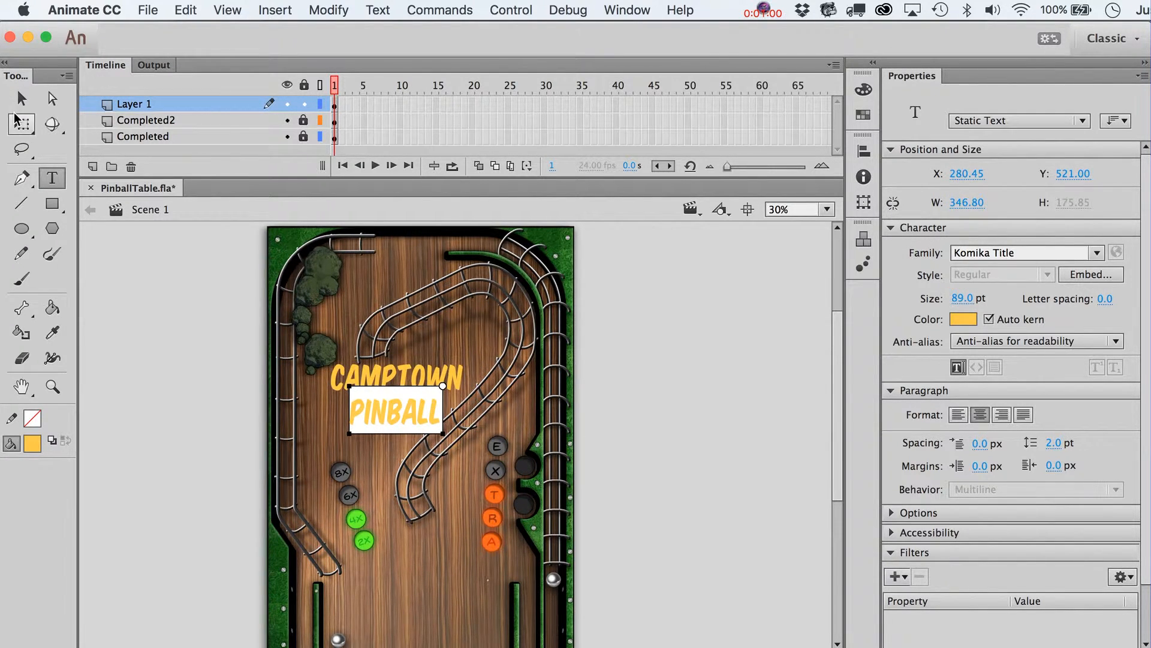
click(21, 98)
key(Up)
key(Up)
key(Right)
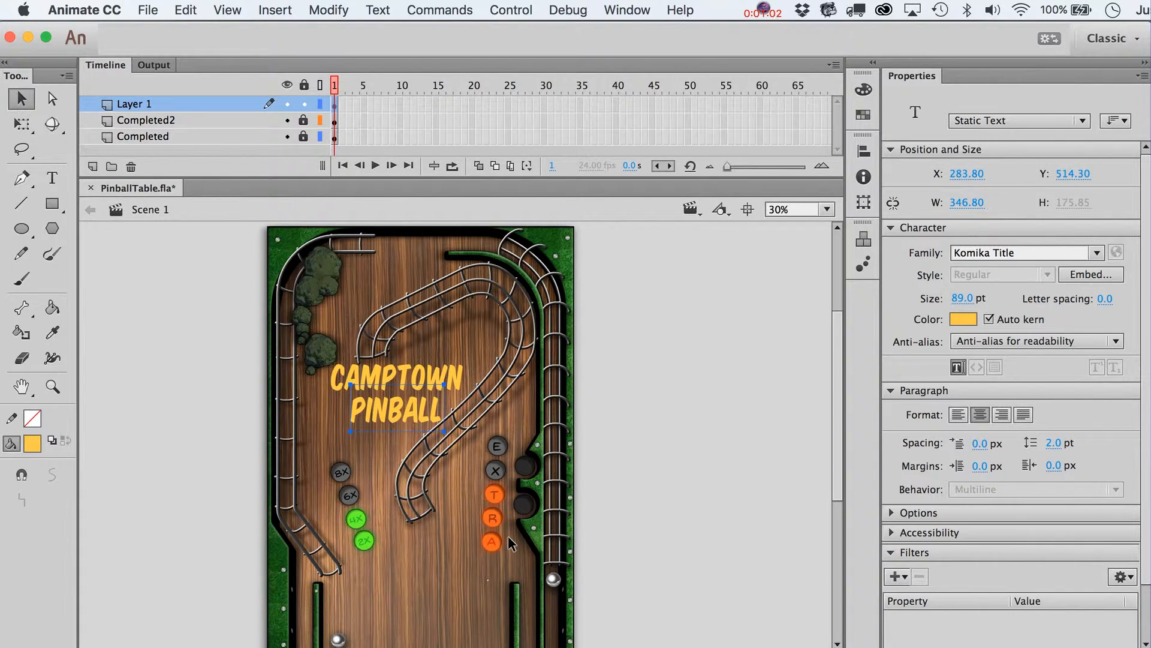
Step: Break both text objects, CAMPTOWN and PINBALL, apart twice into editable vector shapes
shift+click(451, 375)
click(333, 10)
click(370, 94)
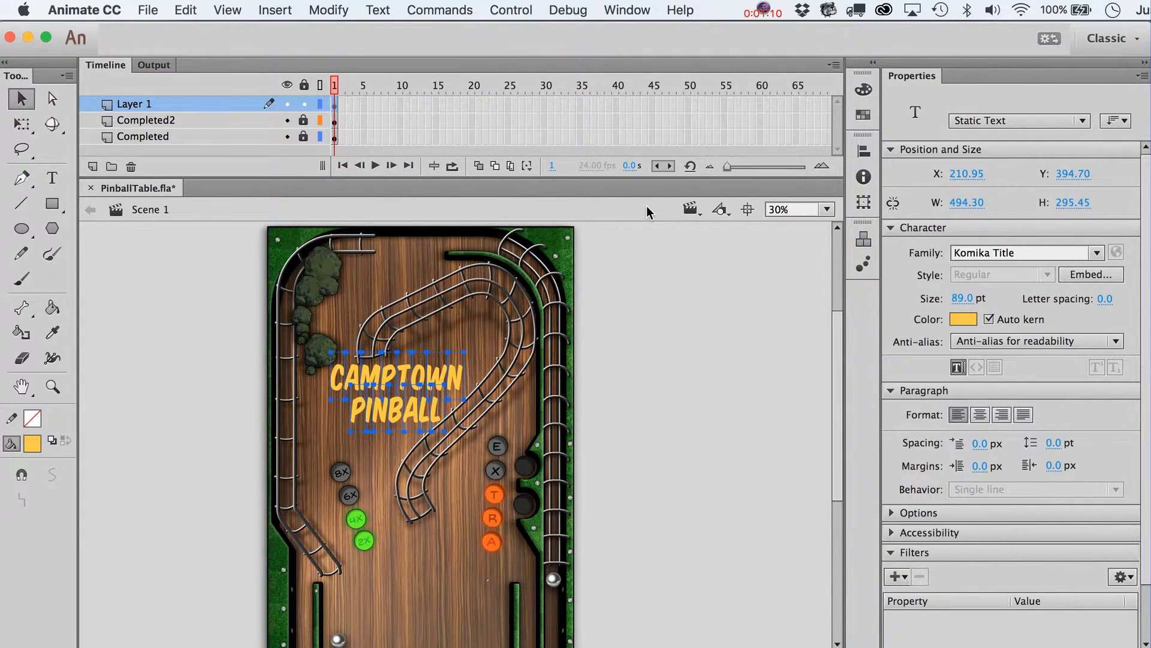
click(333, 10)
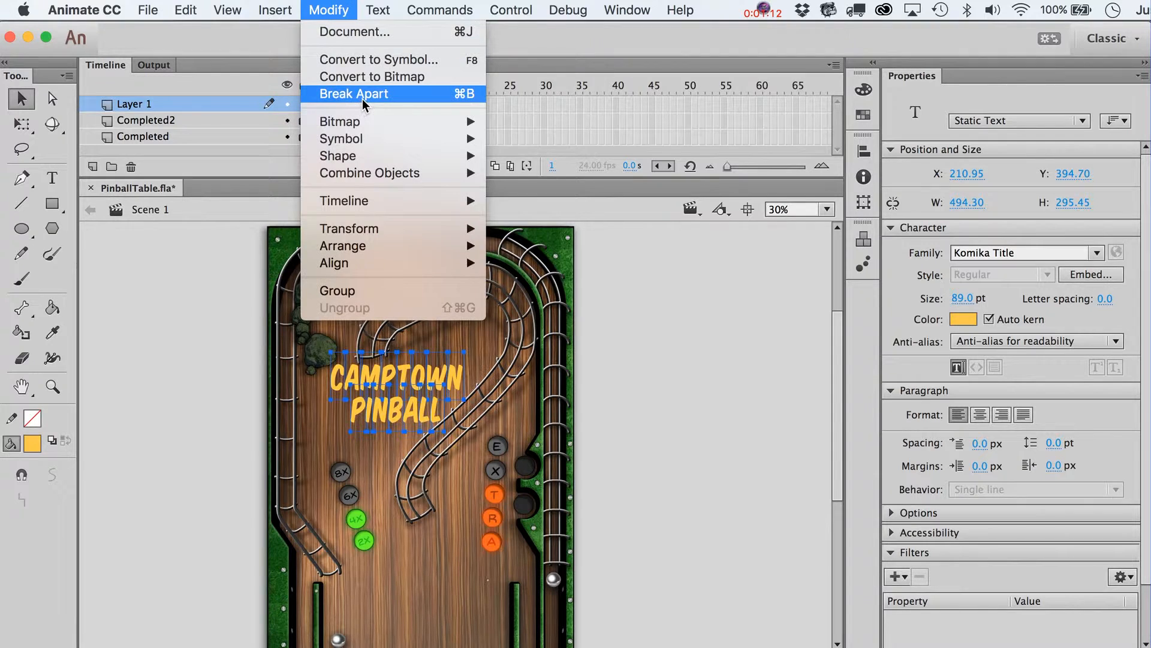
click(362, 94)
Step: Distort the lettering by its corners so both words slant up to the right, taper, and fit inside the ramp's curve
key(q)
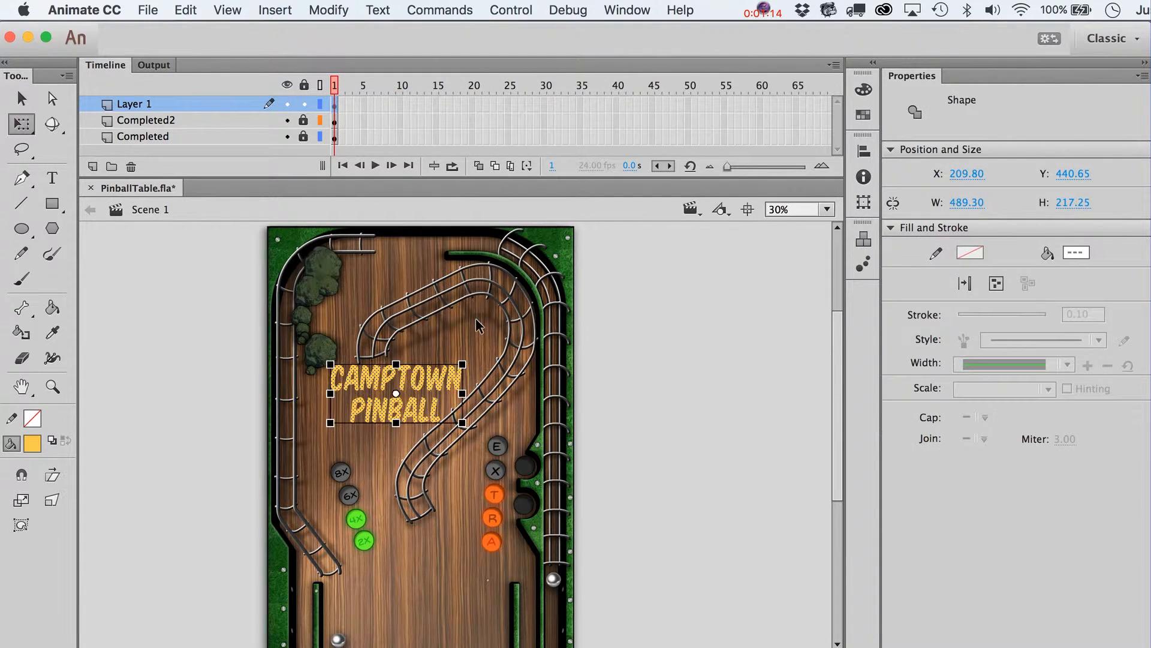
click(52, 500)
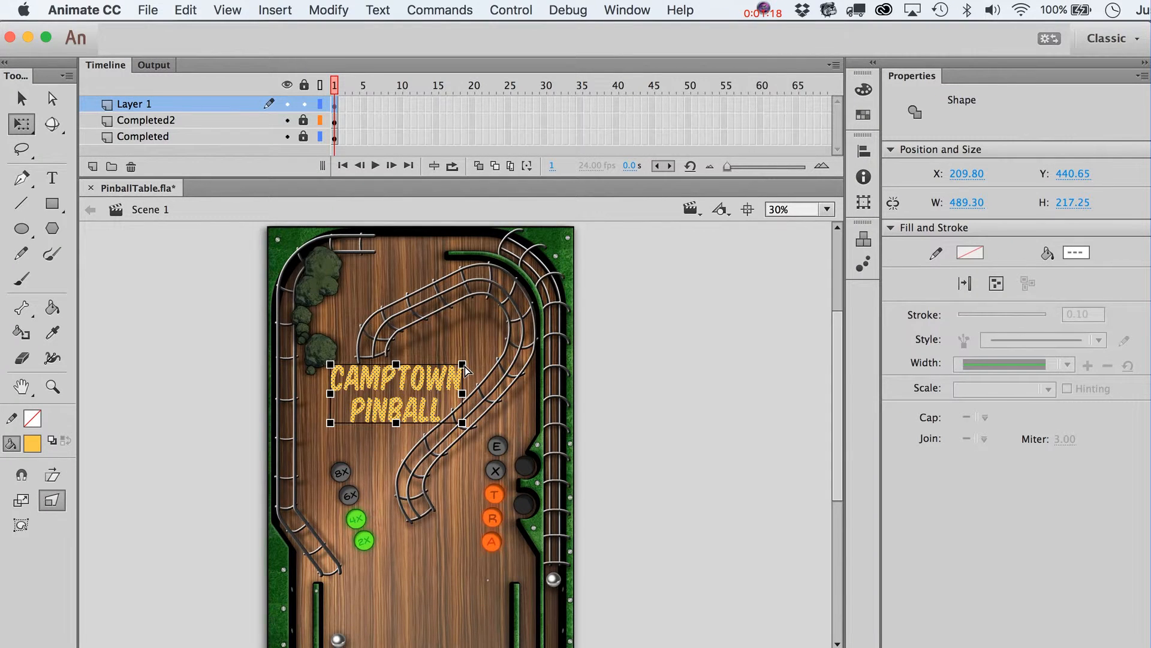
drag(462, 364, 480, 329)
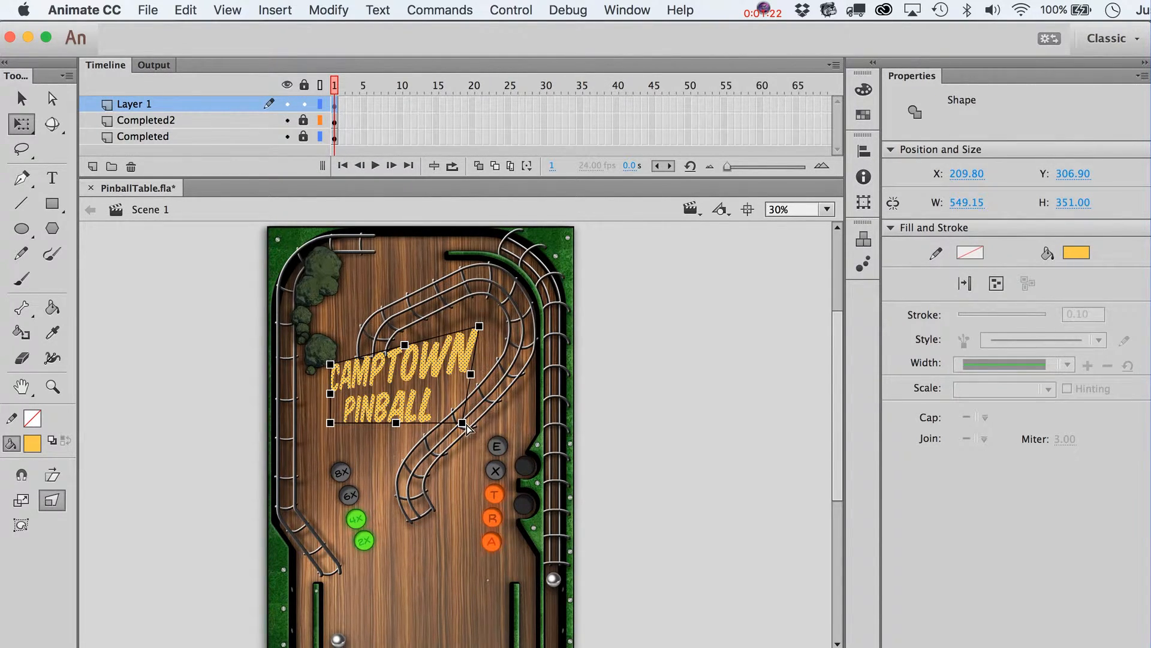
drag(332, 426, 350, 449)
mouse_move(335, 367)
mouse_down()
mouse_move(334, 398)
mouse_move(334, 382)
mouse_up()
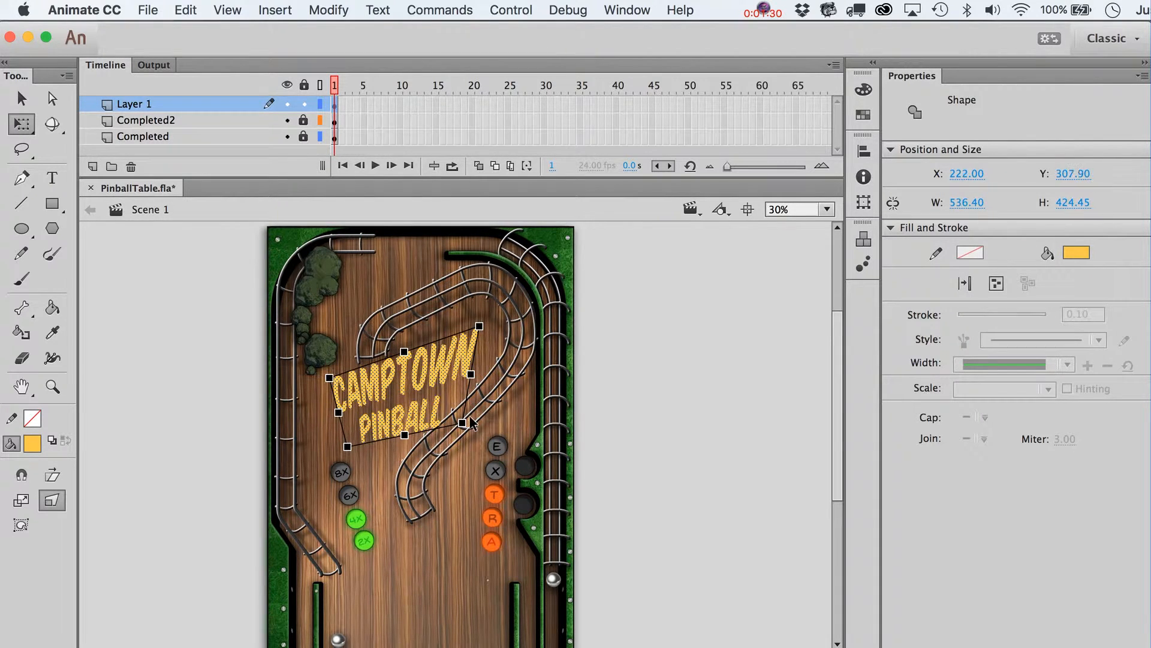
drag(462, 426, 486, 375)
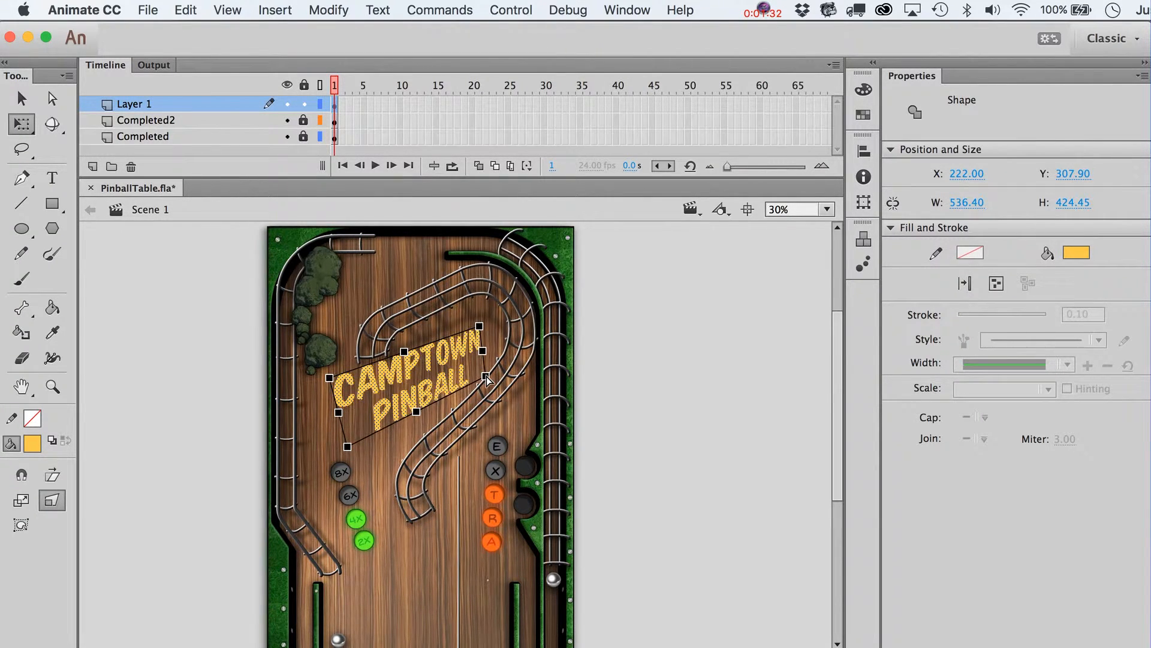
drag(349, 447, 372, 470)
drag(321, 375, 320, 389)
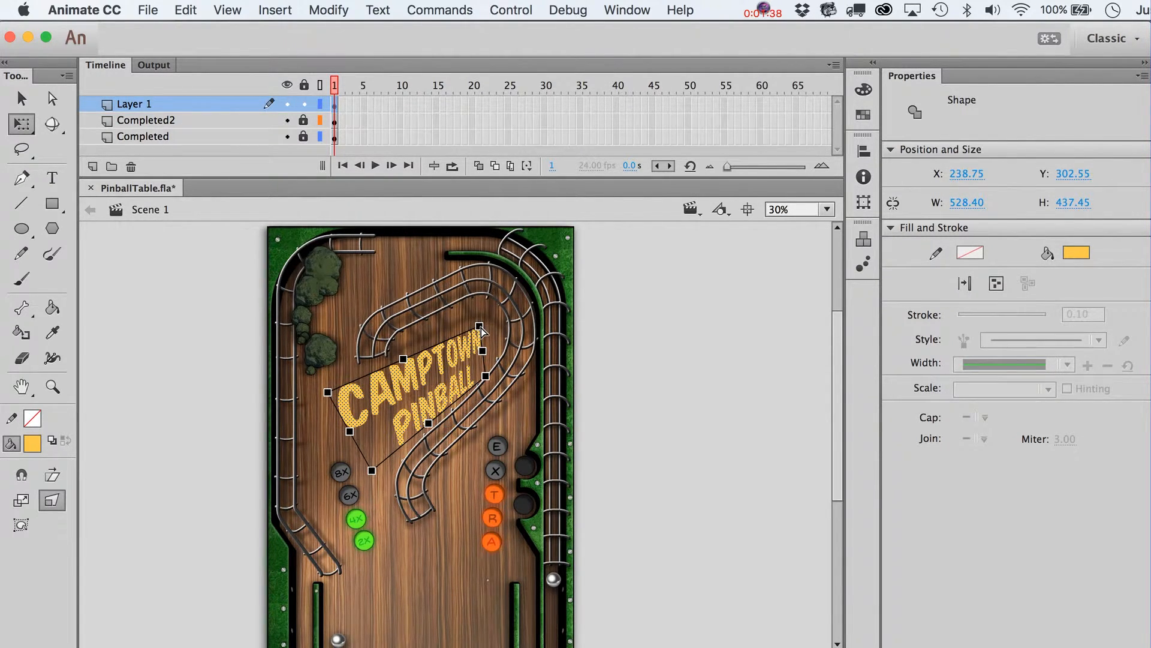
drag(480, 330, 482, 324)
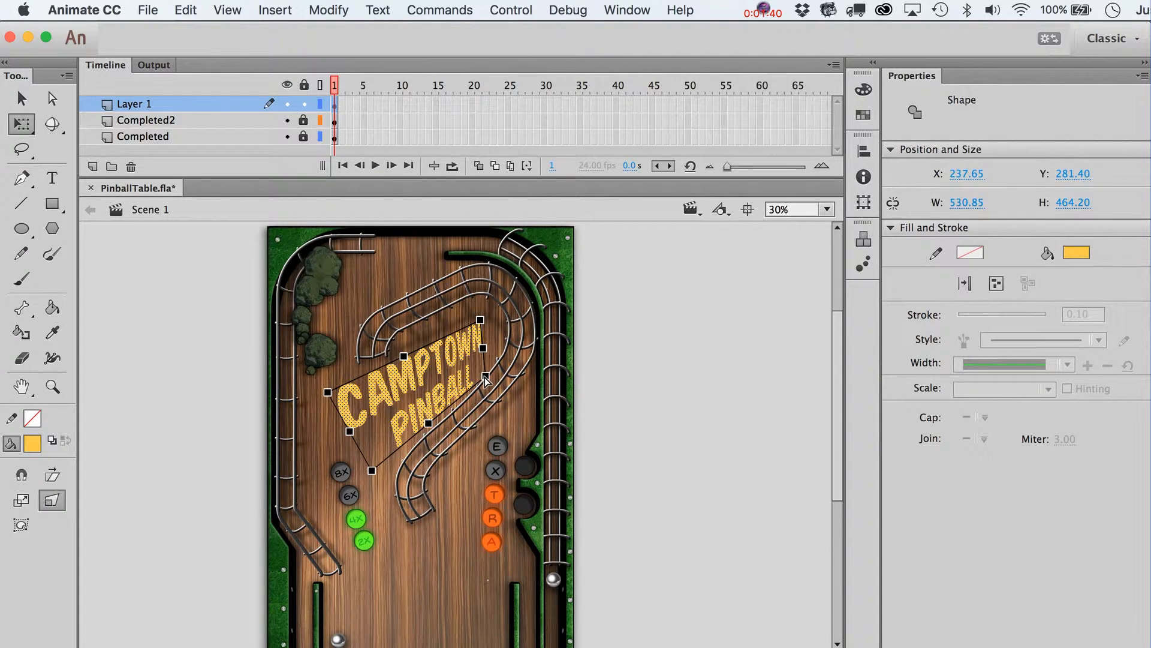
drag(485, 376, 494, 365)
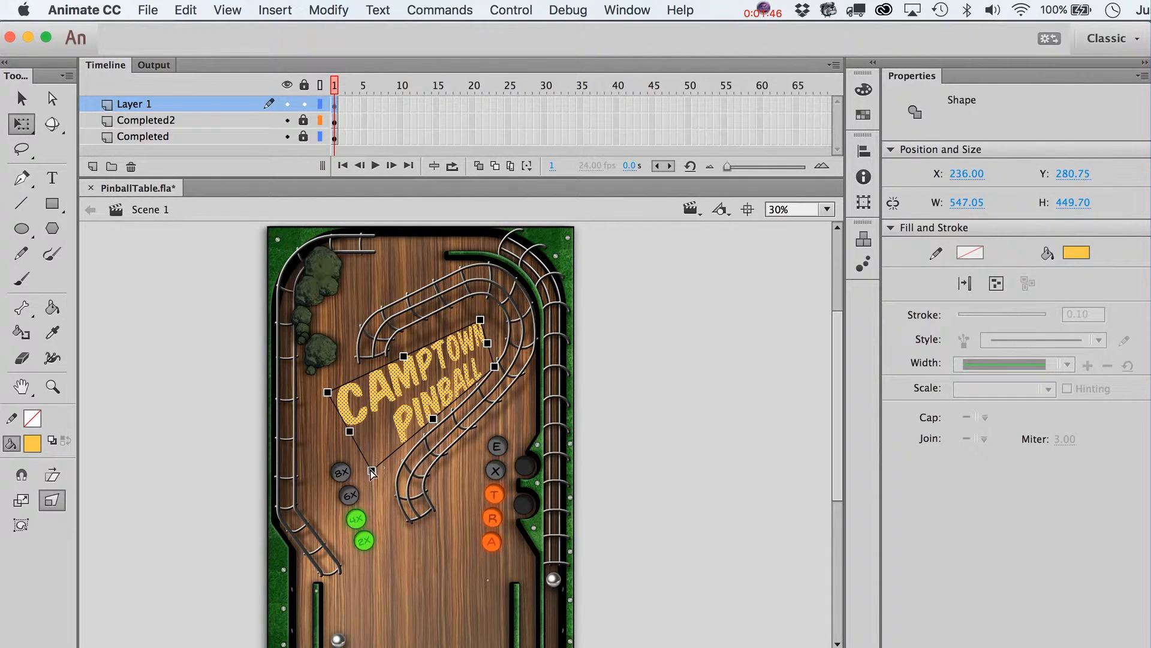
drag(372, 470, 389, 458)
key(v)
click(667, 418)
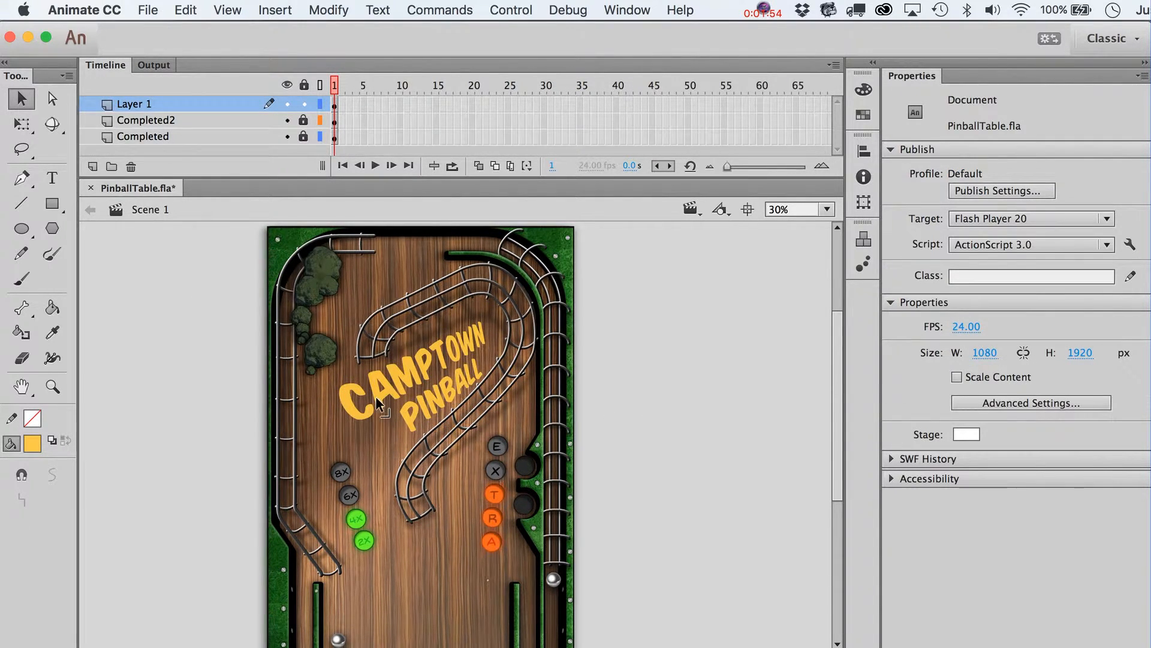
Step: Scale the letter C of CAMPTOWN to 110%
click(350, 419)
key(super+alt+s)
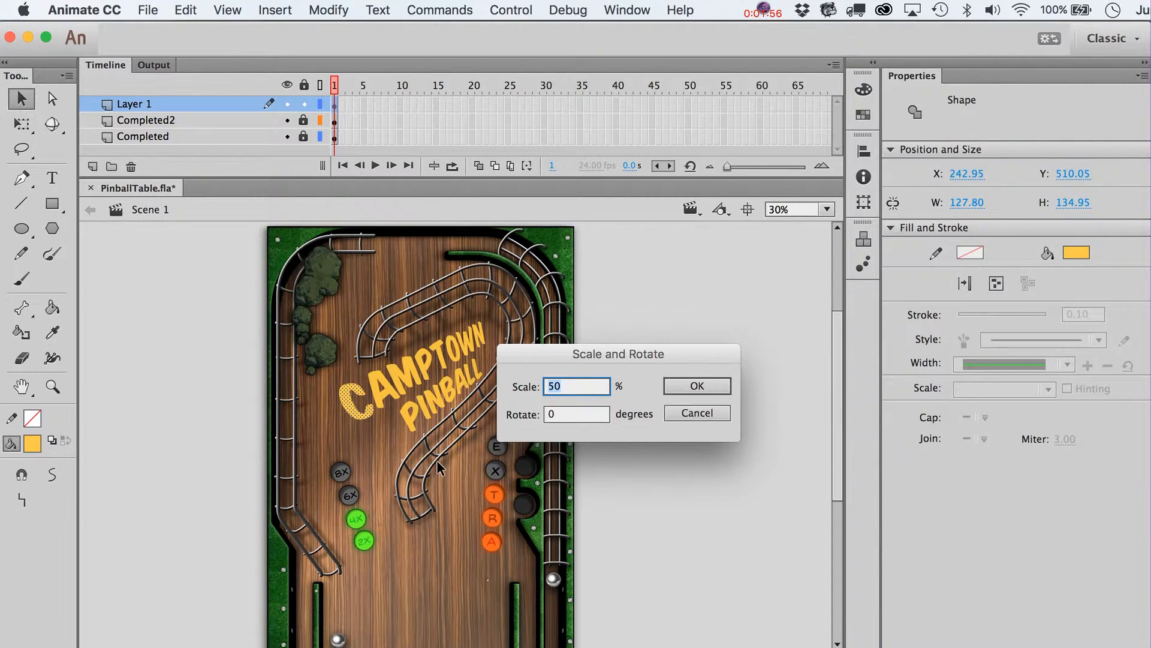
text(110)
key(Return)
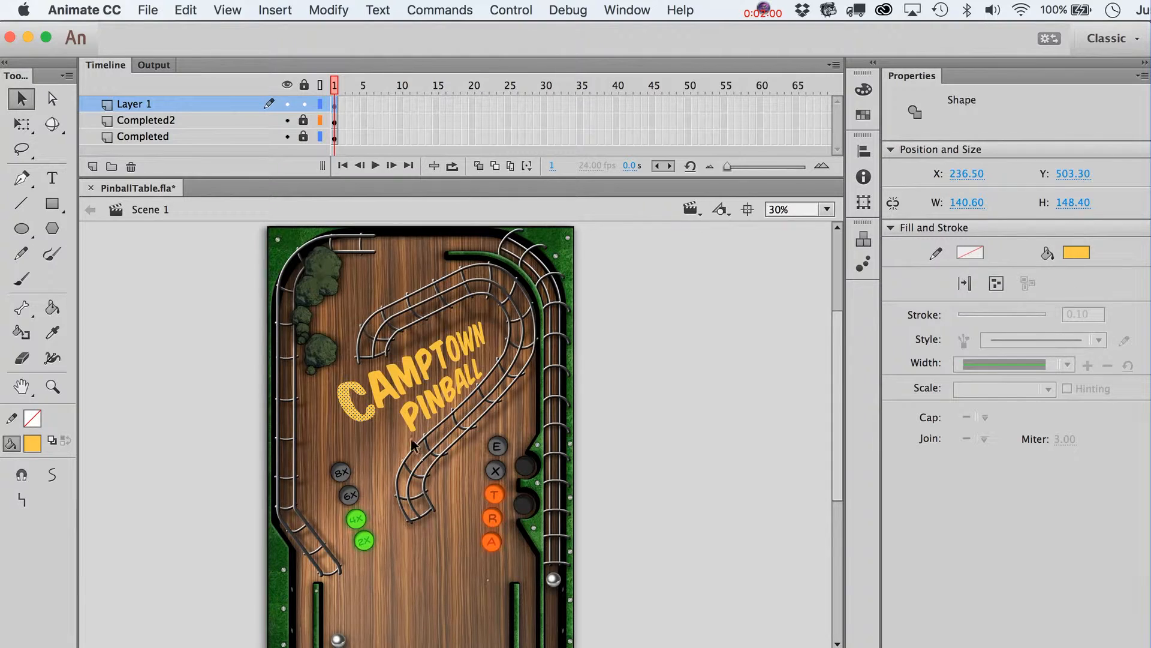
Step: Scale the letter P of PINBALL to 110% twice and nudge it slightly left and down
click(409, 420)
key(super+alt+s)
text(110)
key(Return)
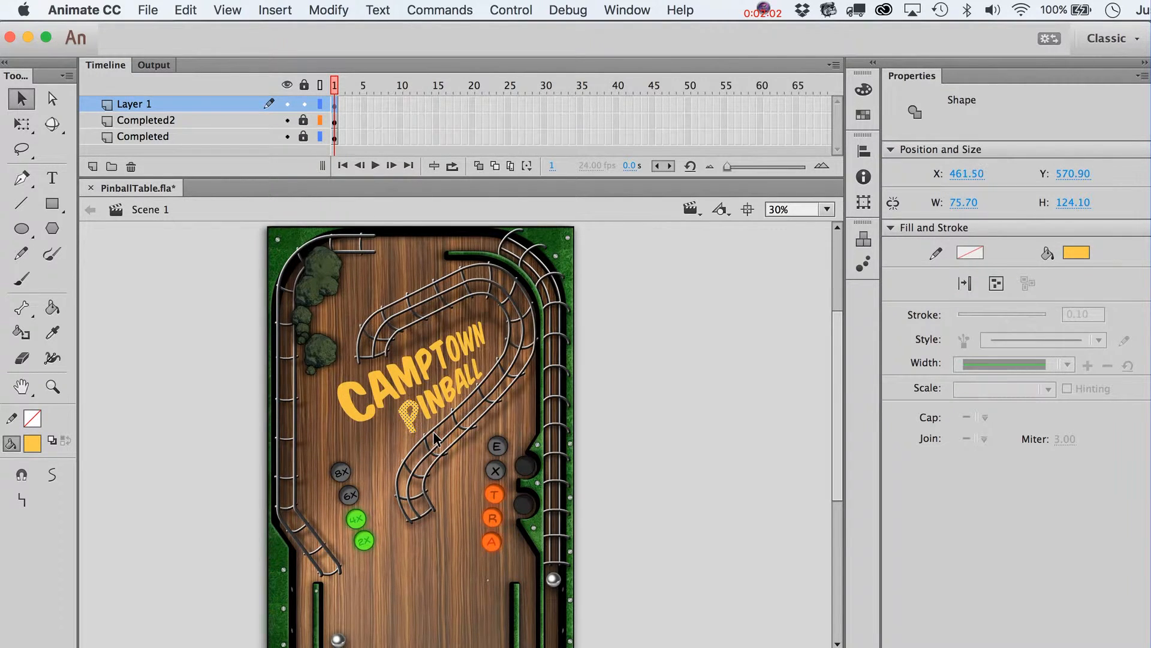
key(super+alt+s)
key(Return)
key(Left)
key(Left)
key(Down)
Step: Copy all the lettering and paste it in place on a new layer directly above Completed2
drag(204, 297, 531, 461)
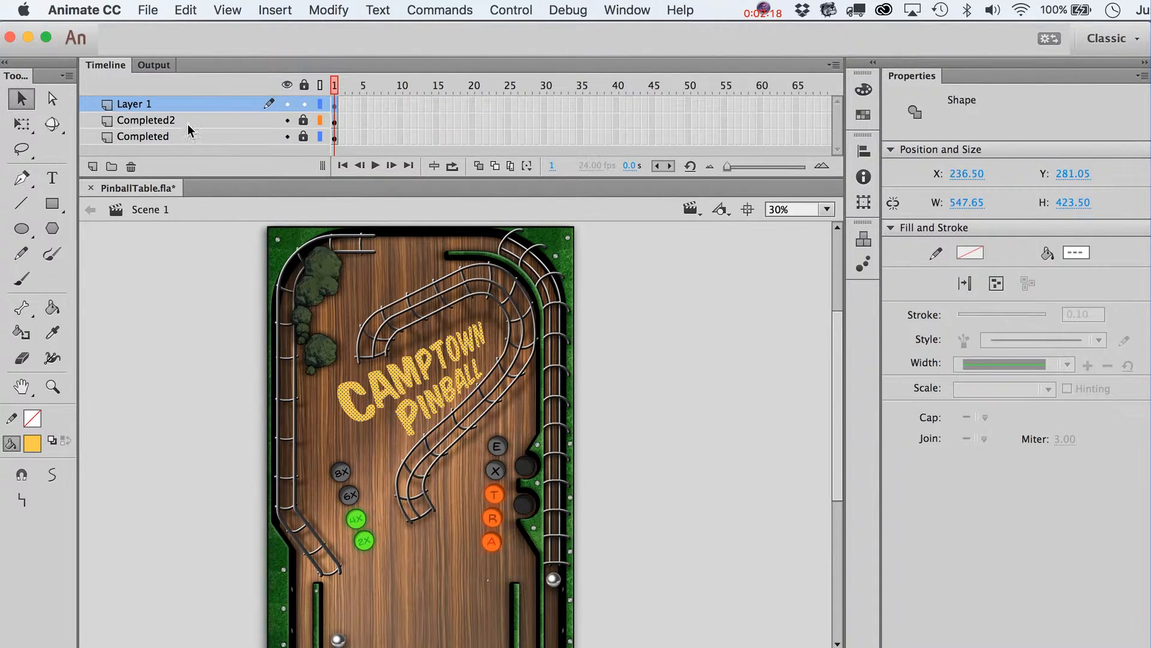
click(177, 119)
click(92, 166)
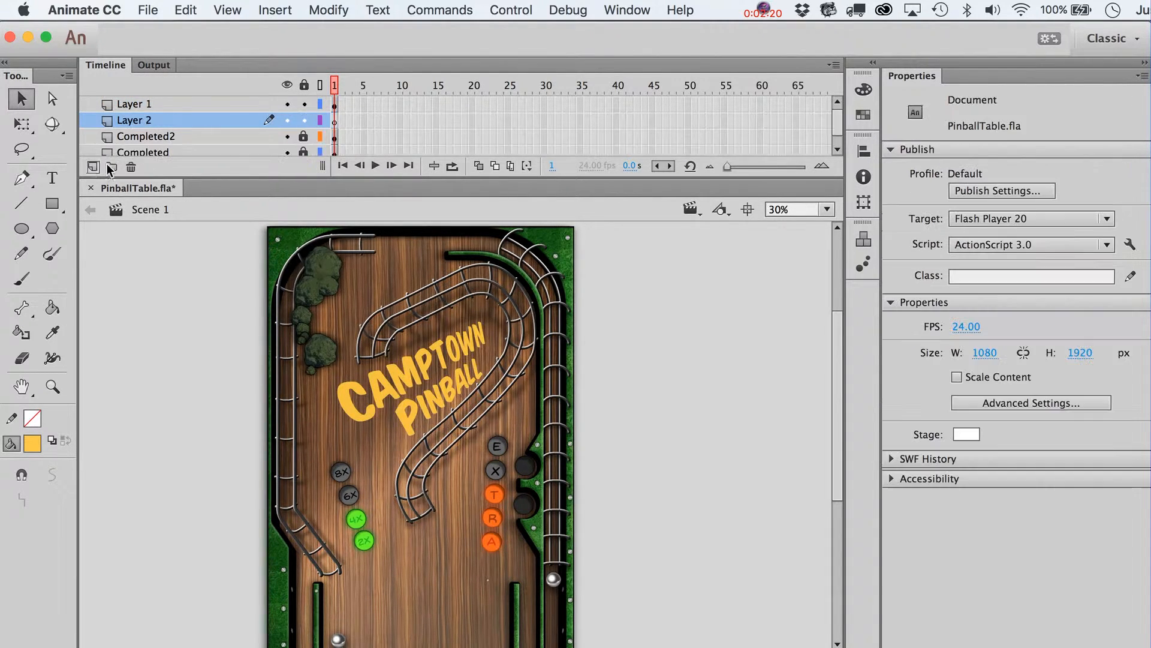
key(super+shift+v)
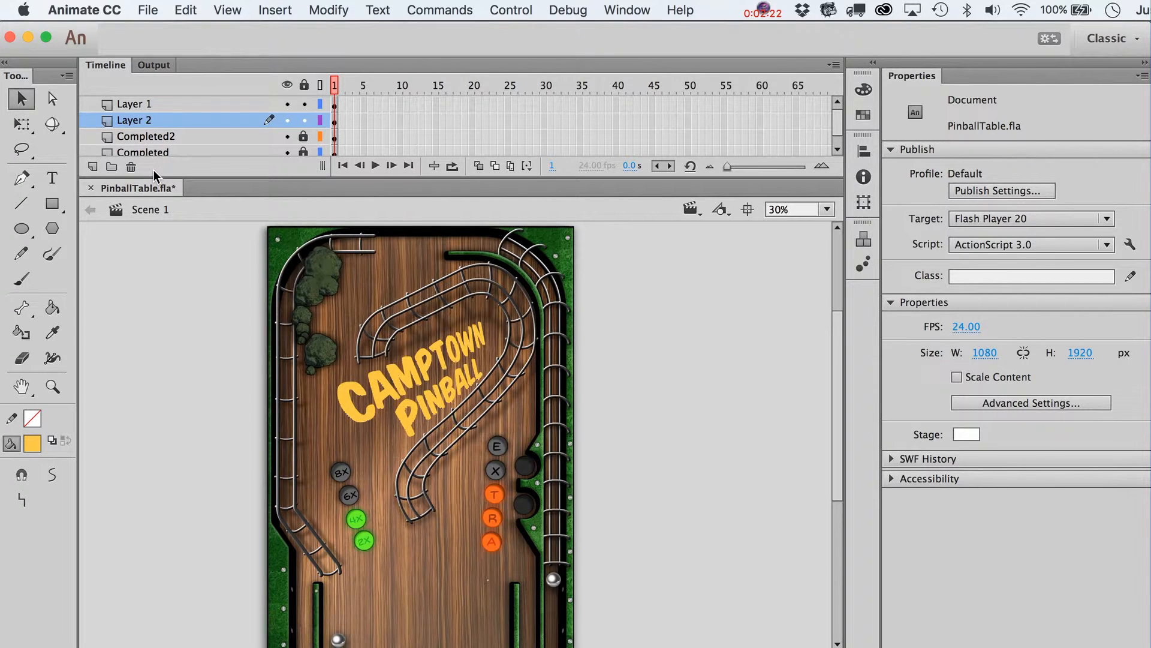
Step: Offset the pasted lettering slightly left and down, and change its fill to orange
key(shift+Left)
key(shift+Left)
key(shift+Right)
key(shift+Right)
key(shift+Right)
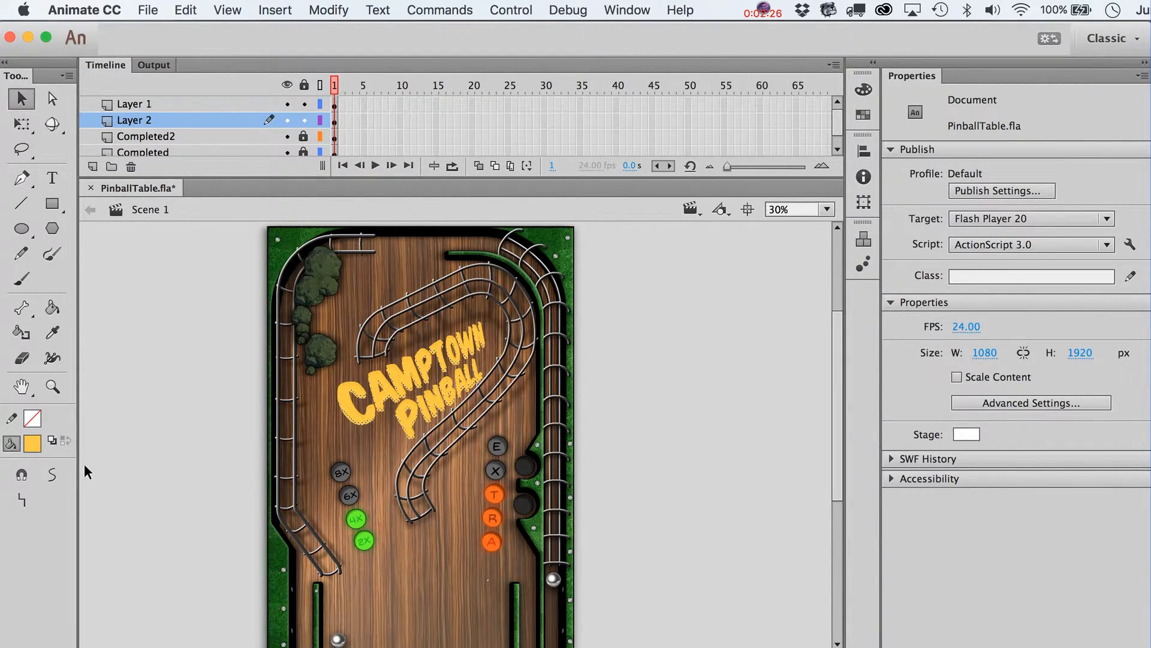
click(33, 442)
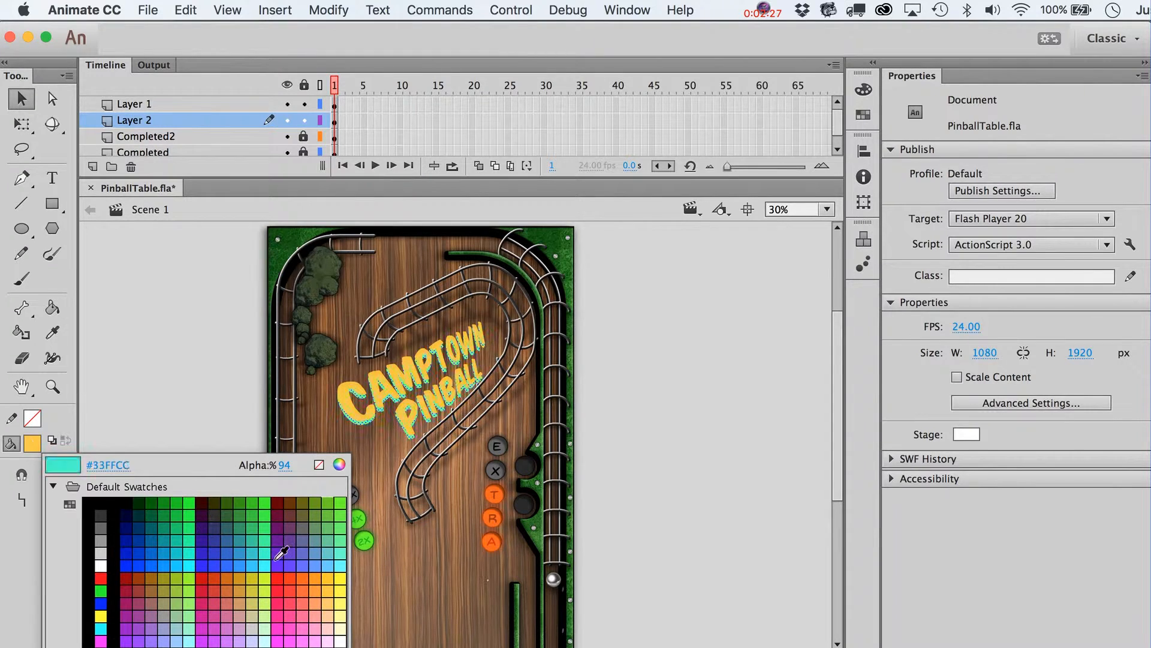
click(301, 577)
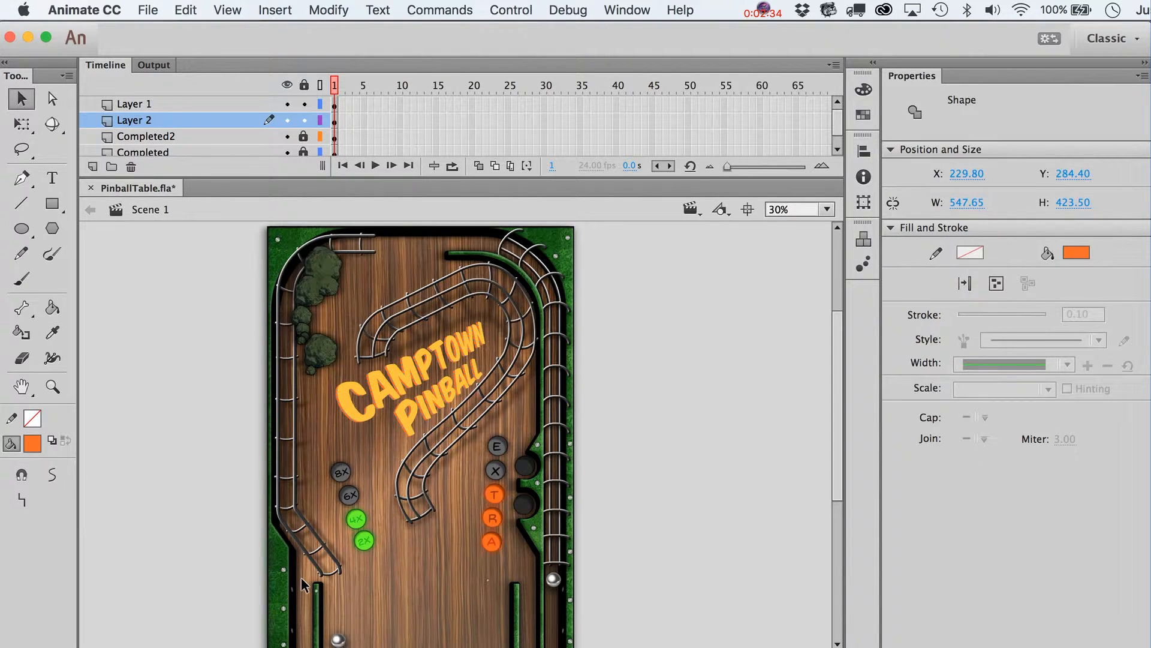
Step: Expand the fill of the orange lettering by 5 px
key(super+shift+e)
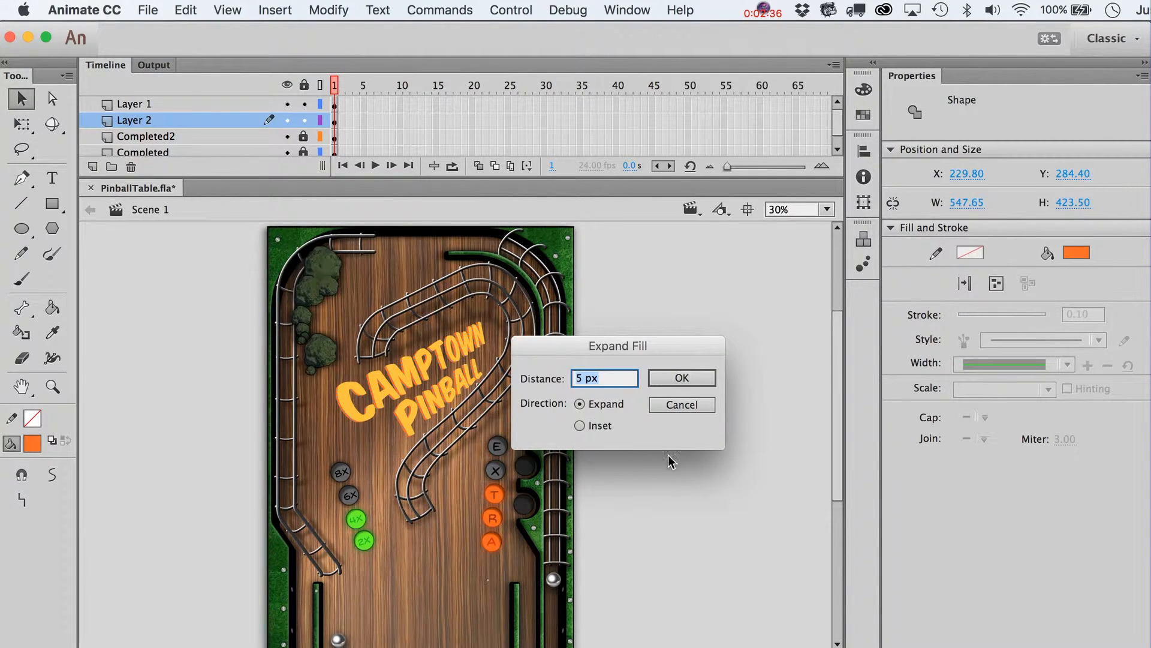
click(699, 410)
click(315, 9)
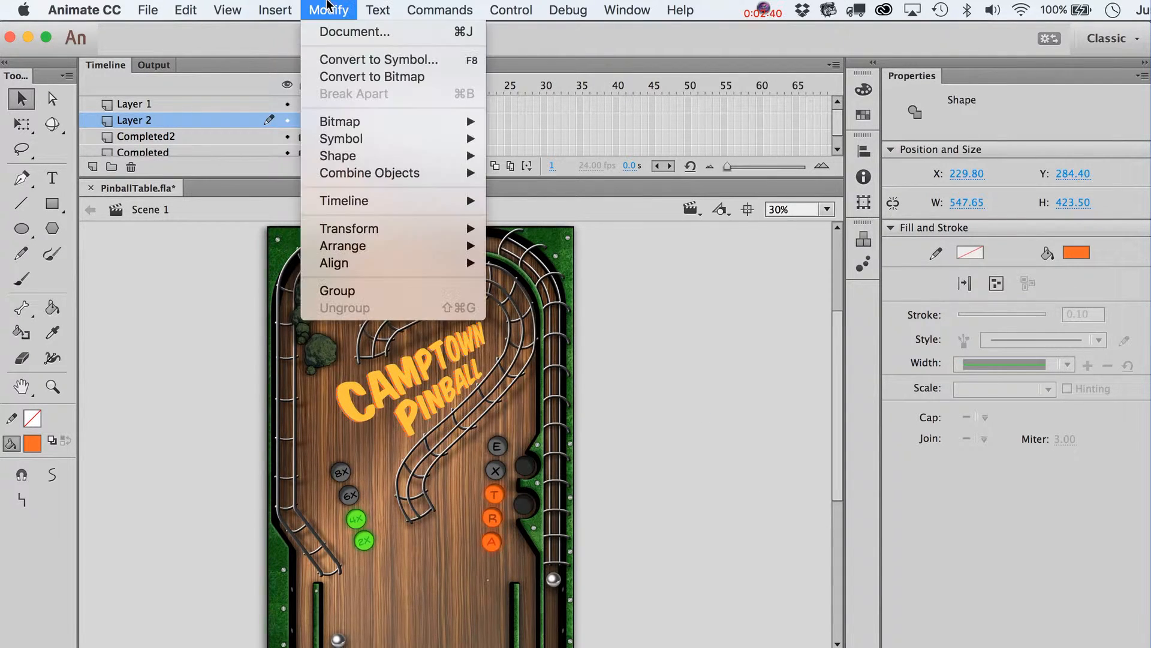
mouse_move(346, 145)
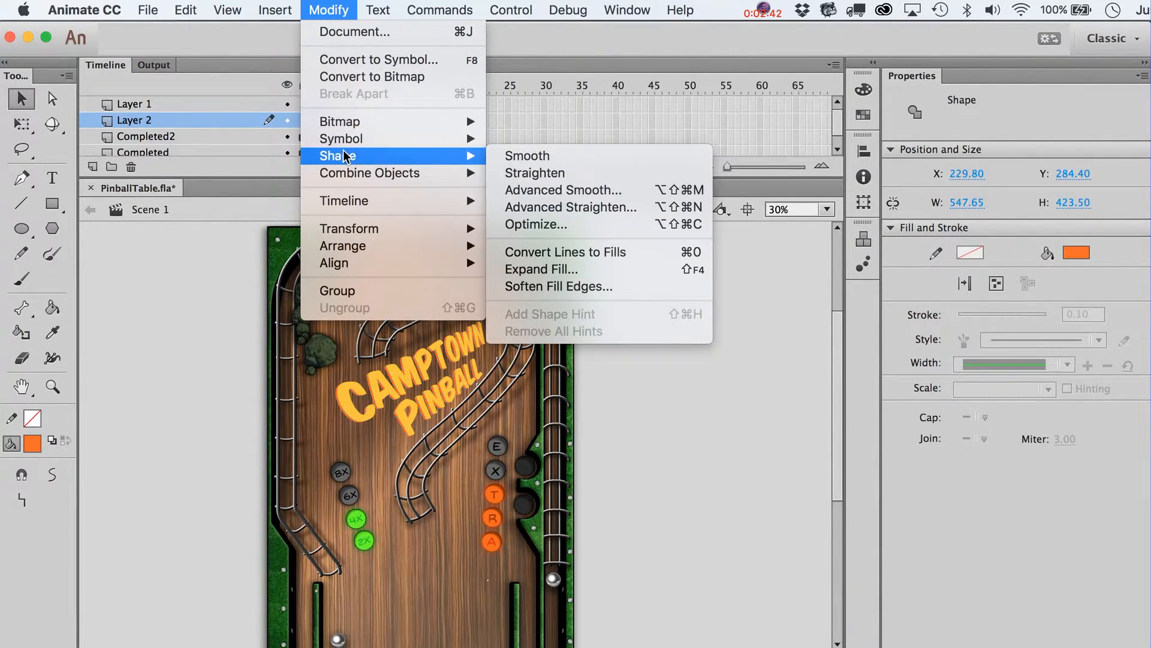
click(549, 269)
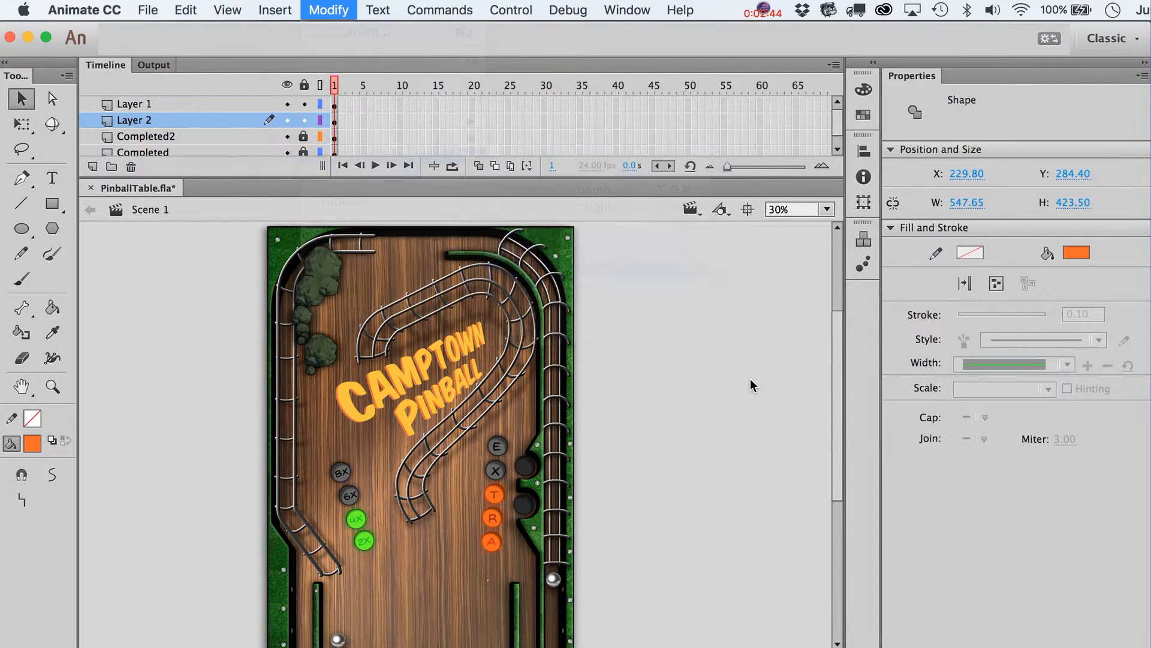
key(Return)
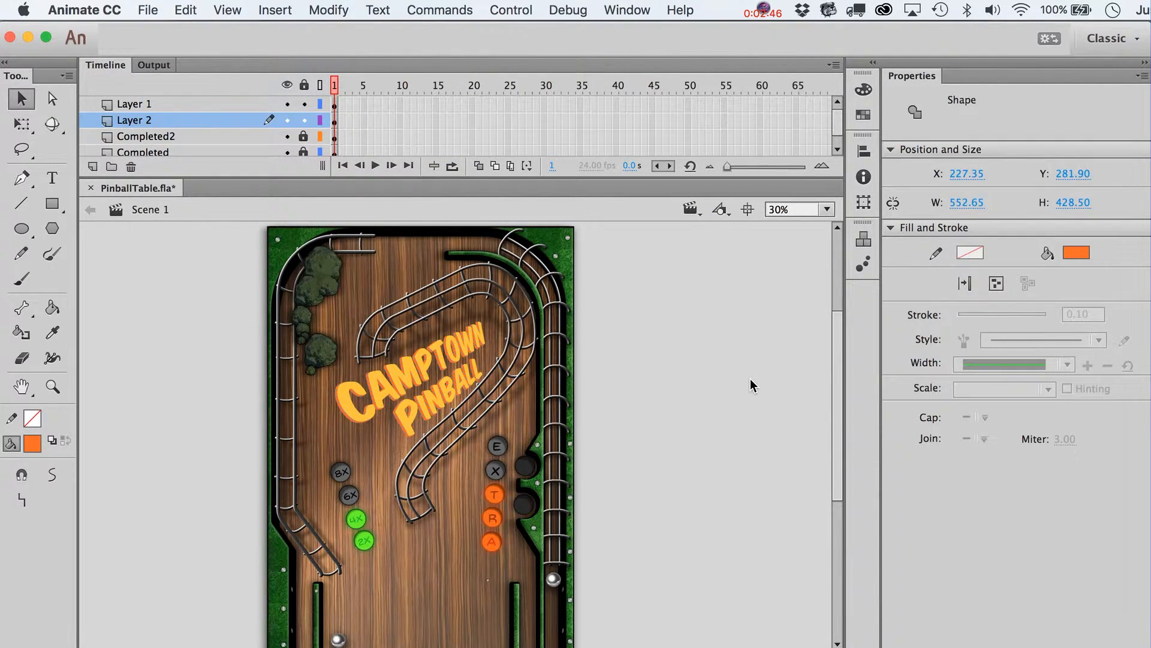
Step: Adjust the orange lettering's horizontal position slightly and expand its fill by another 5 px
key(Right)
key(Left)
key(super+shift+e)
key(Return)
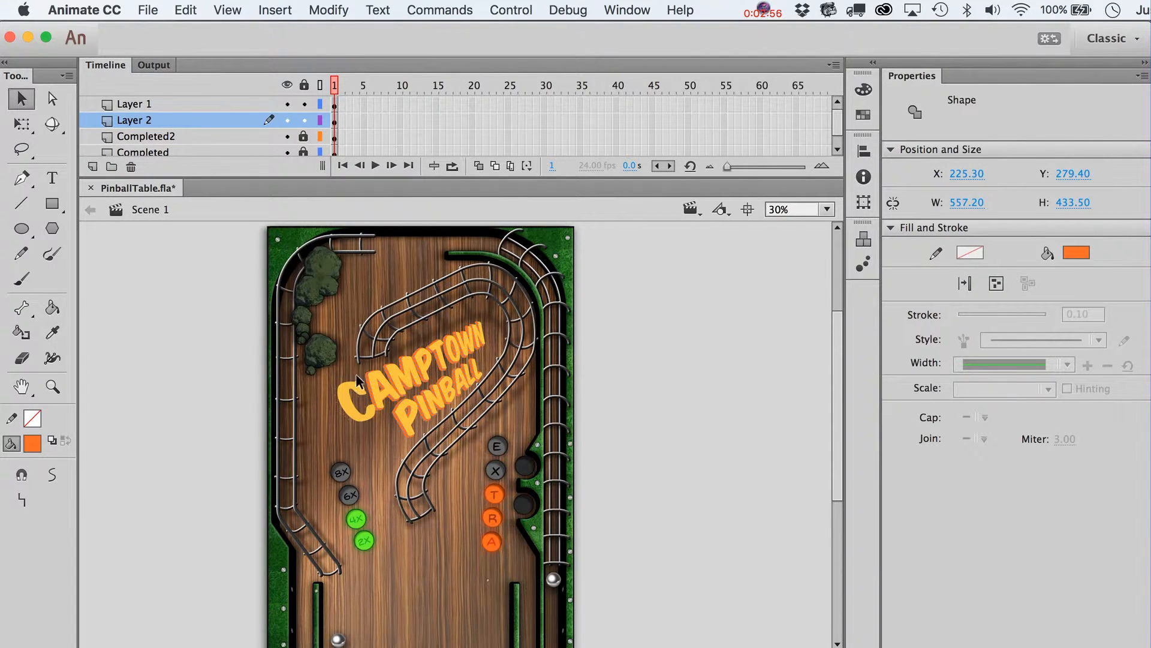
Step: Undo the last expansion of the orange lettering and expand its fill by 3 px
click(57, 386)
drag(313, 358, 451, 423)
key(v)
key(super+z)
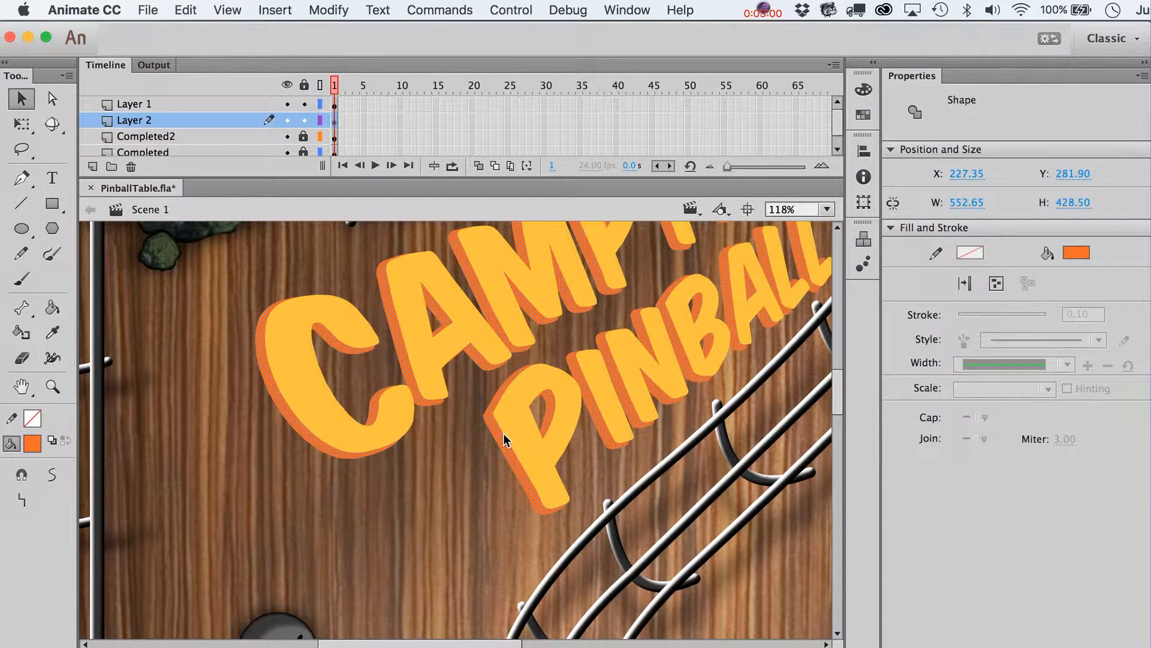
key(super+shift+e)
text(3)
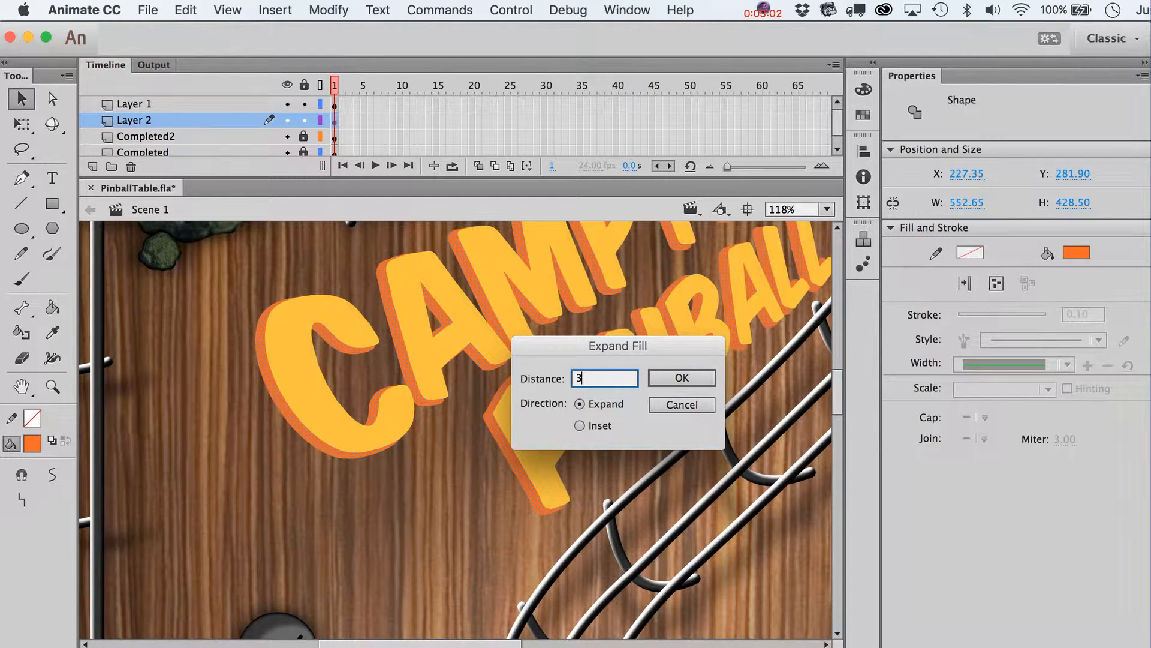
key(Return)
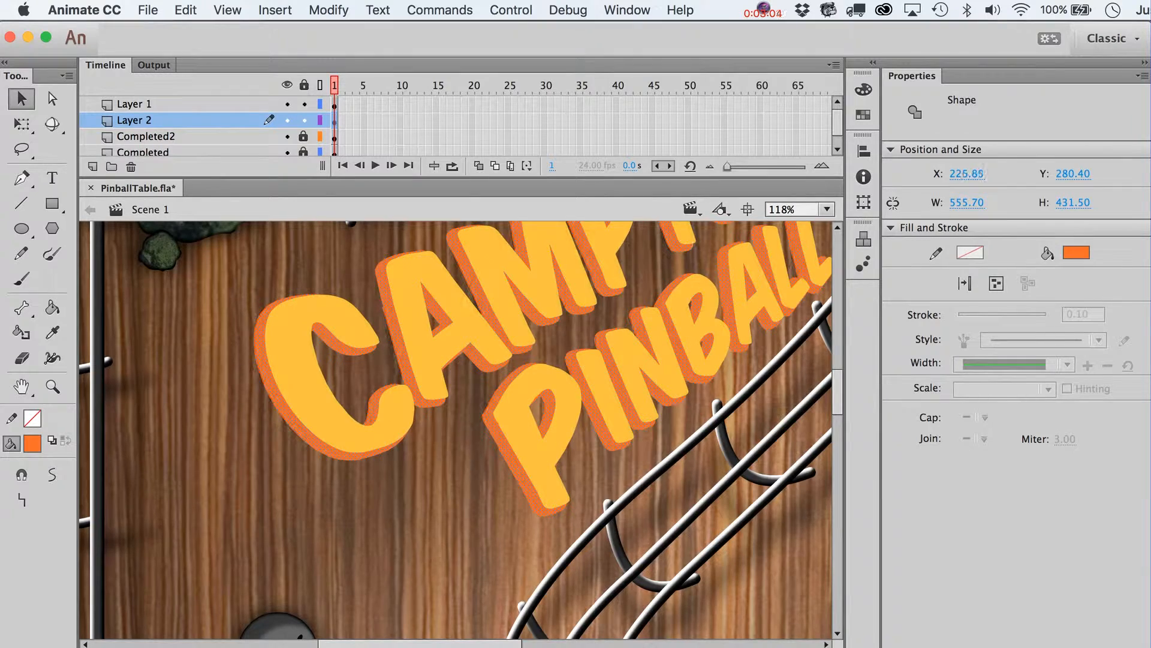
Step: Nudge the orange lettering right and up to X 232.60, Y 278.70, centring it behind the yellow lettering
scroll(438, 420, up, 5)
key(Right)
key(Right)
key(Right)
key(Right)
key(Right)
key(Right)
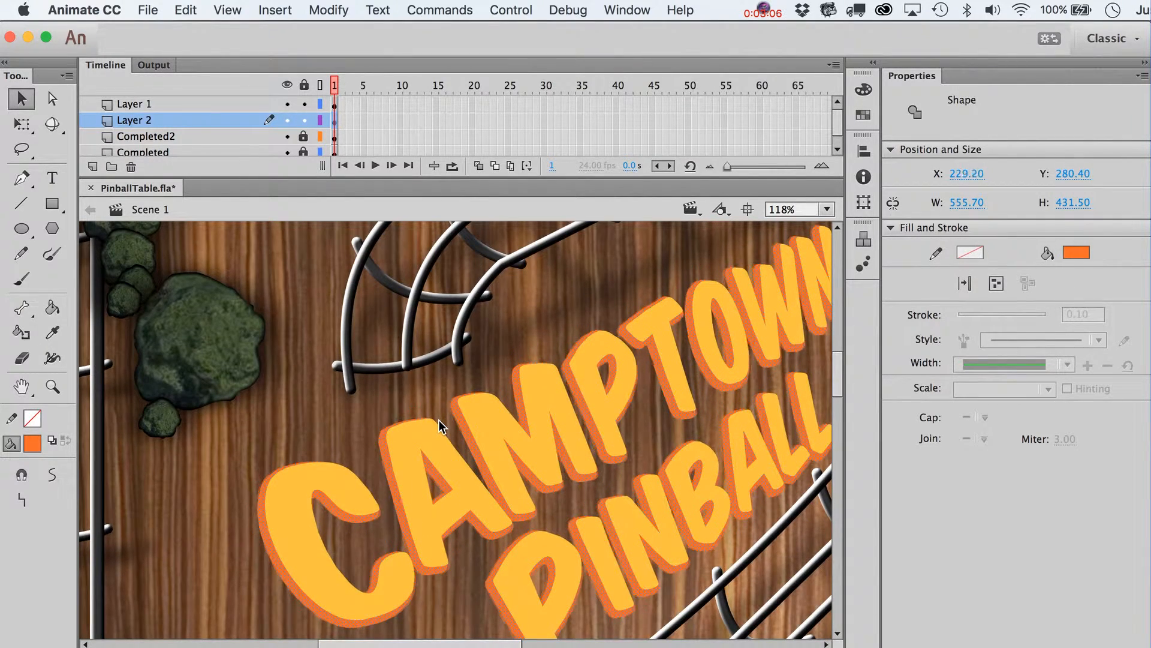
key(Up)
key(Up)
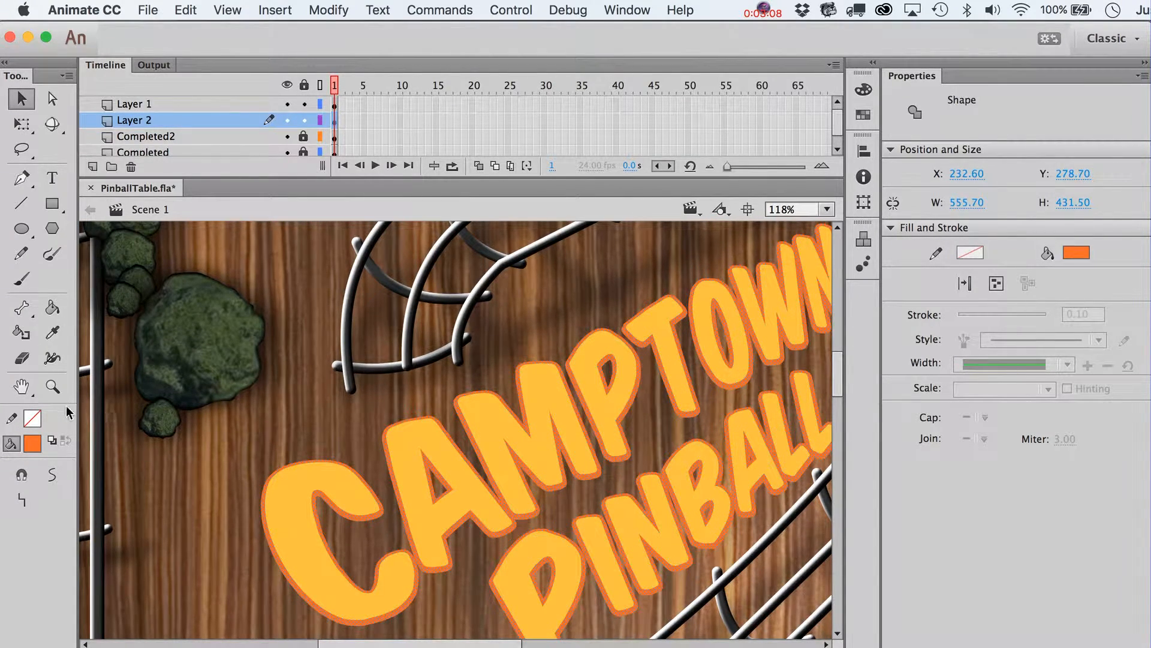
Step: Offset the orange lettering left and down to X 227.50, Y 283.80 to form a drop edge behind the yellow lettering
click(53, 387)
alt+click(334, 416)
key(v)
scroll(537, 522, right, 5)
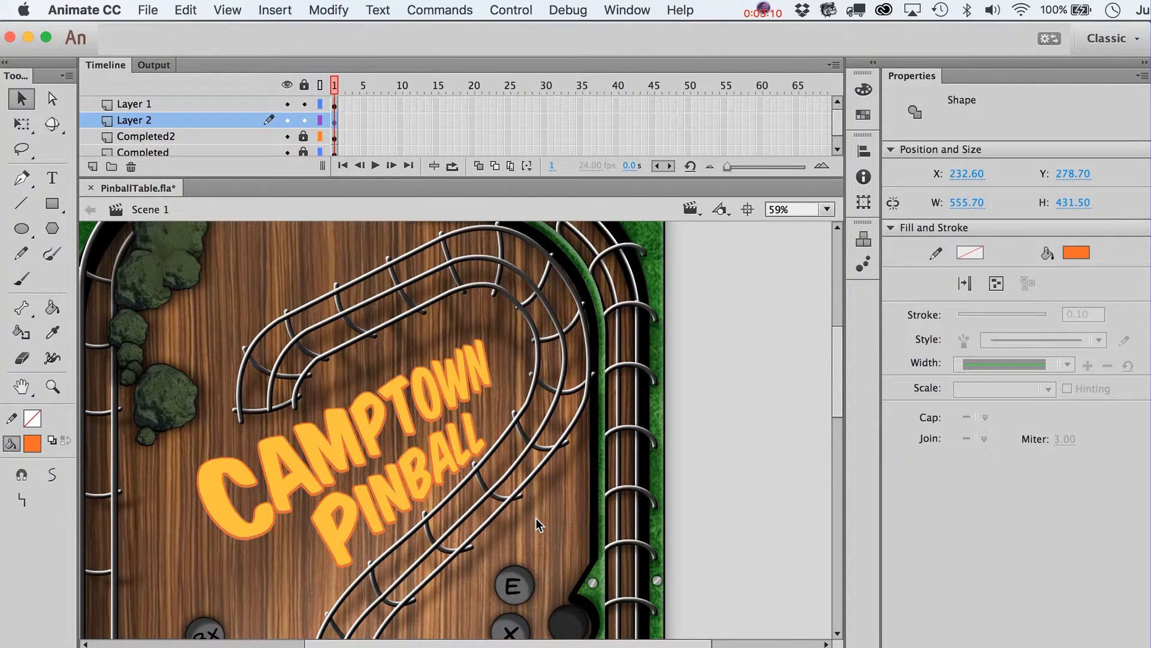
scroll(536, 520, down, 3)
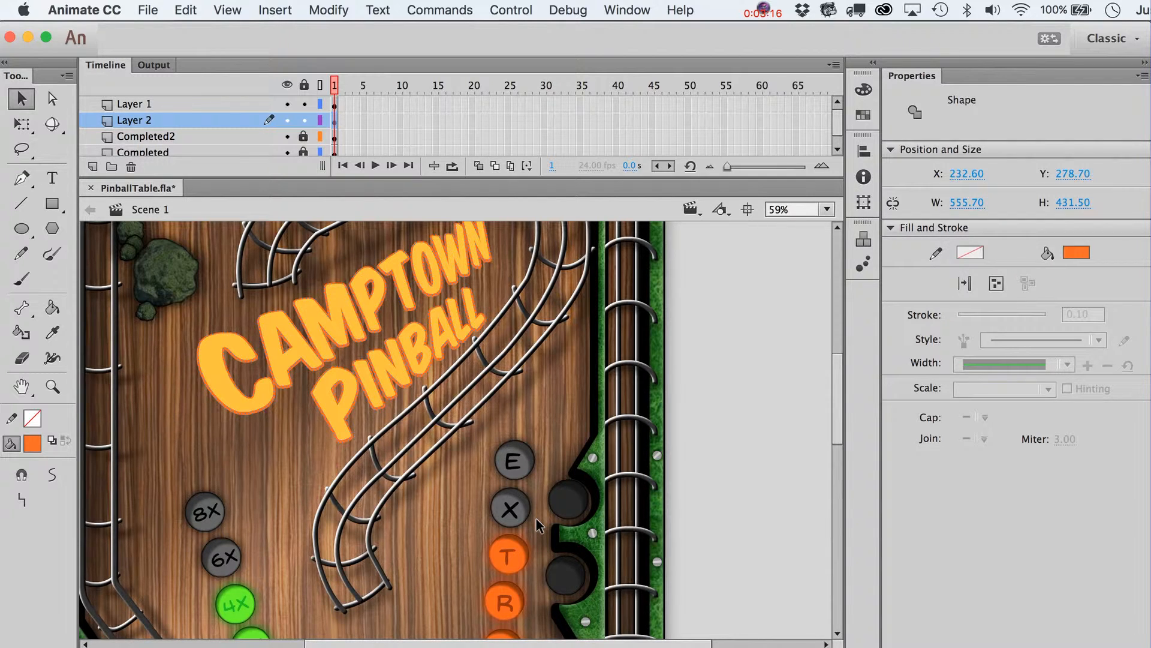
key(Left)
key(Left)
key(Left)
key(Left)
key(Left)
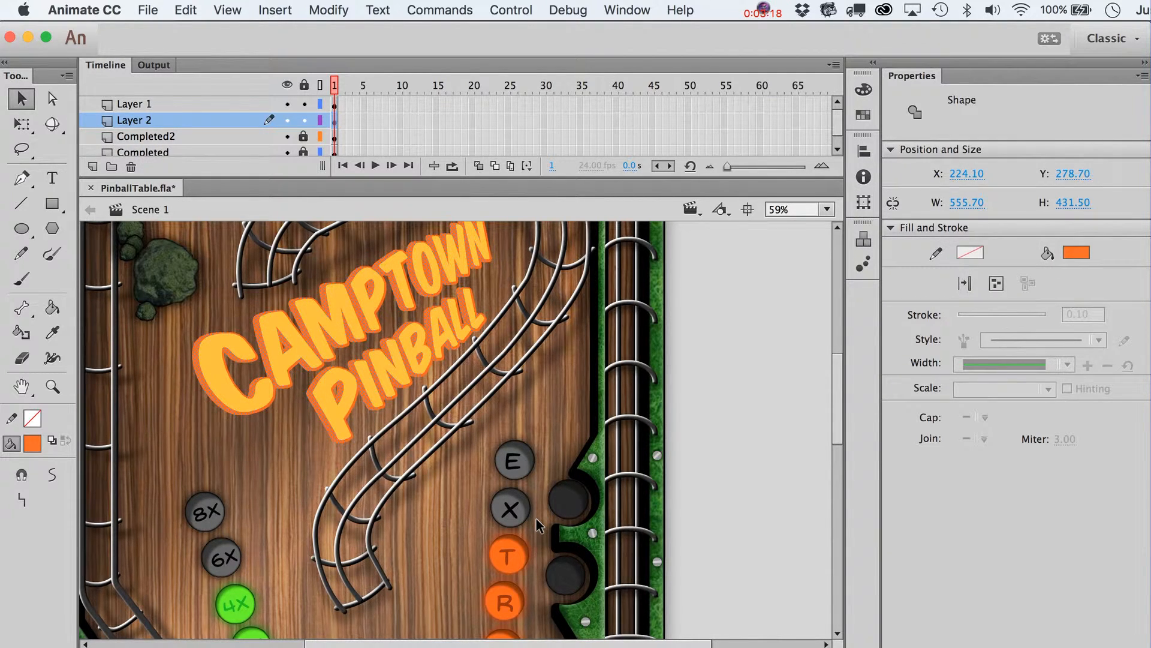
key(Right)
key(Right)
key(Down)
key(Down)
key(Down)
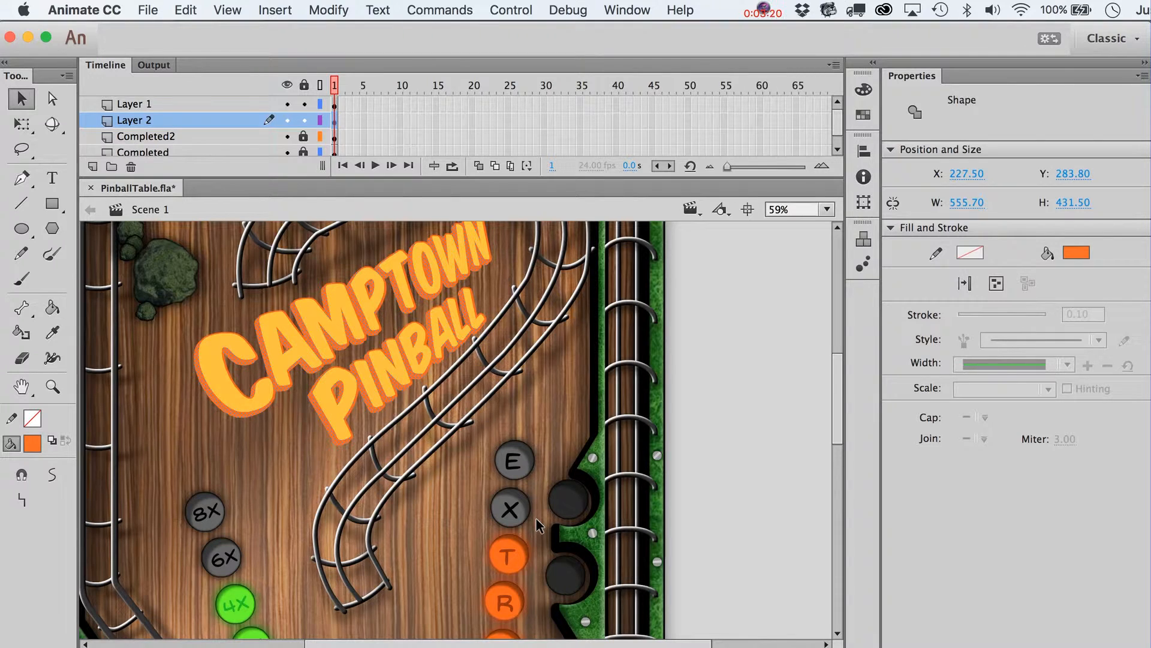
key(Up)
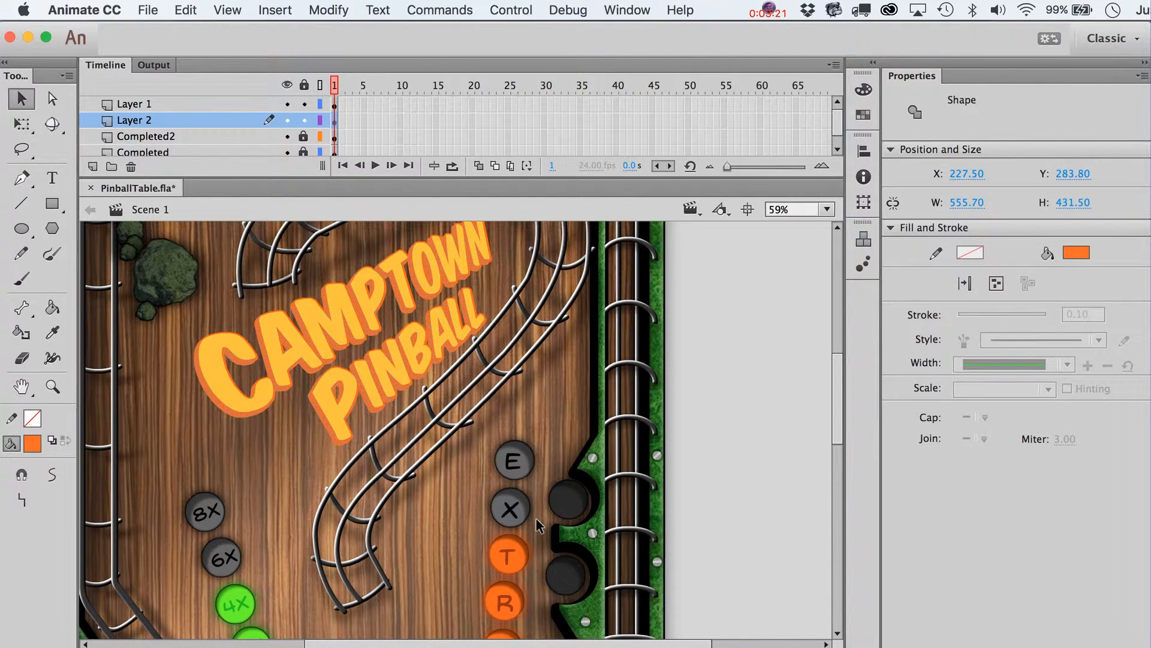
Step: Convert the yellow and orange lettering together into a movie clip symbol named CamptownPinball
click(733, 445)
click(53, 387)
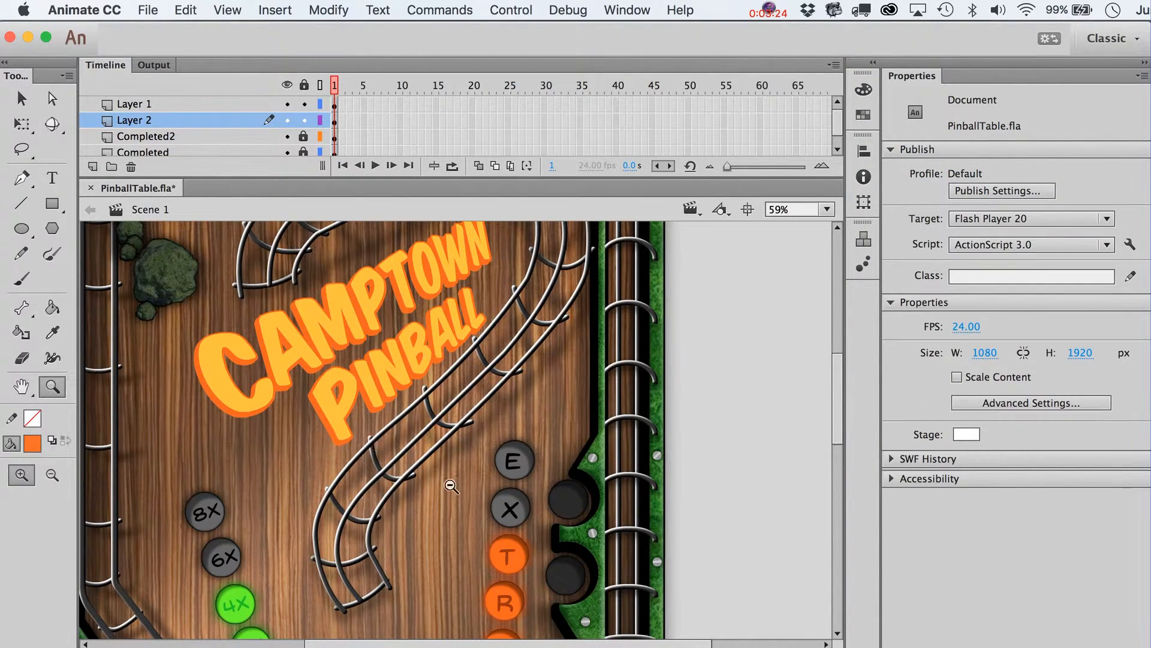
alt+click(450, 486)
drag(626, 549, 639, 611)
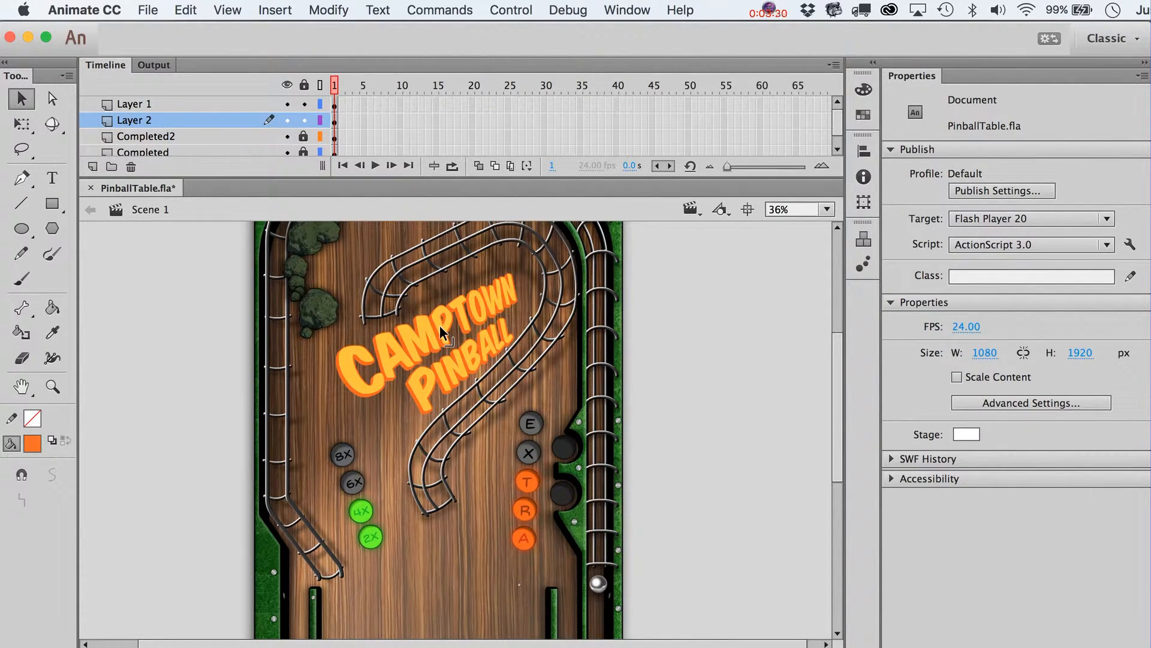
scroll(448, 375, up, 3)
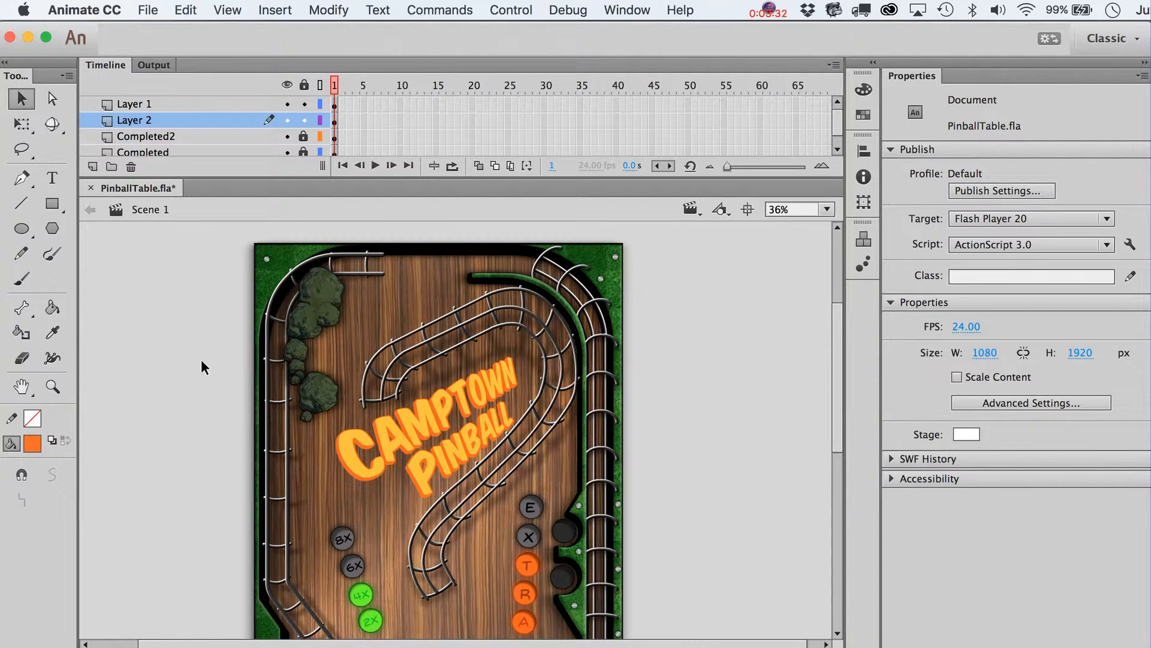
drag(187, 345, 569, 521)
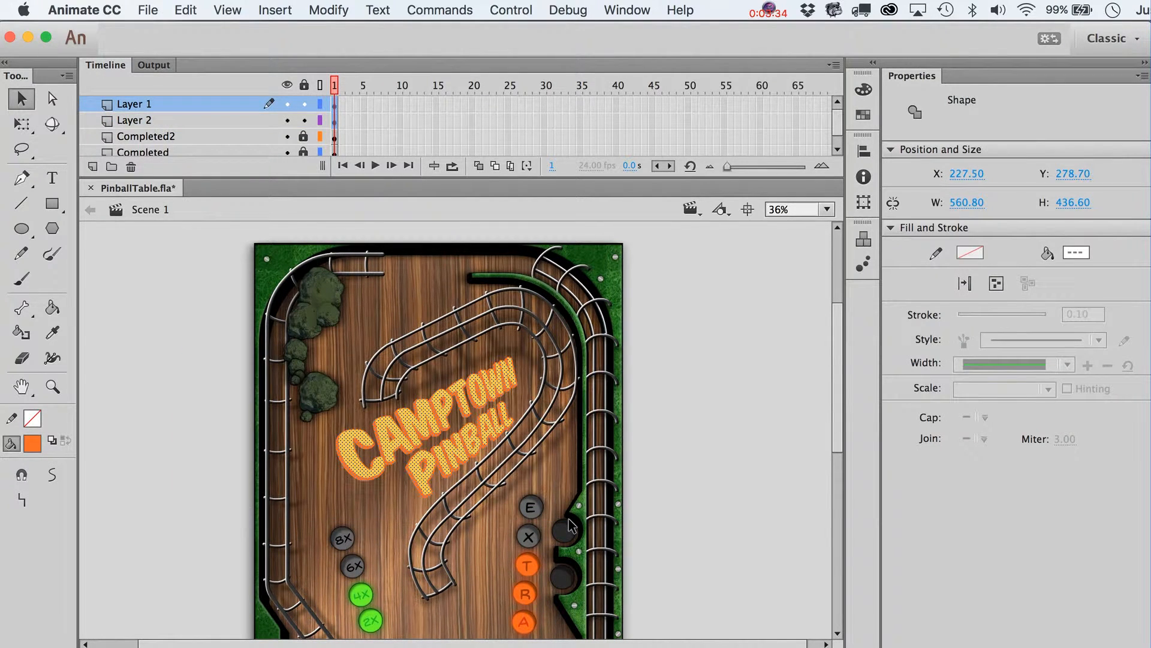
key(F8)
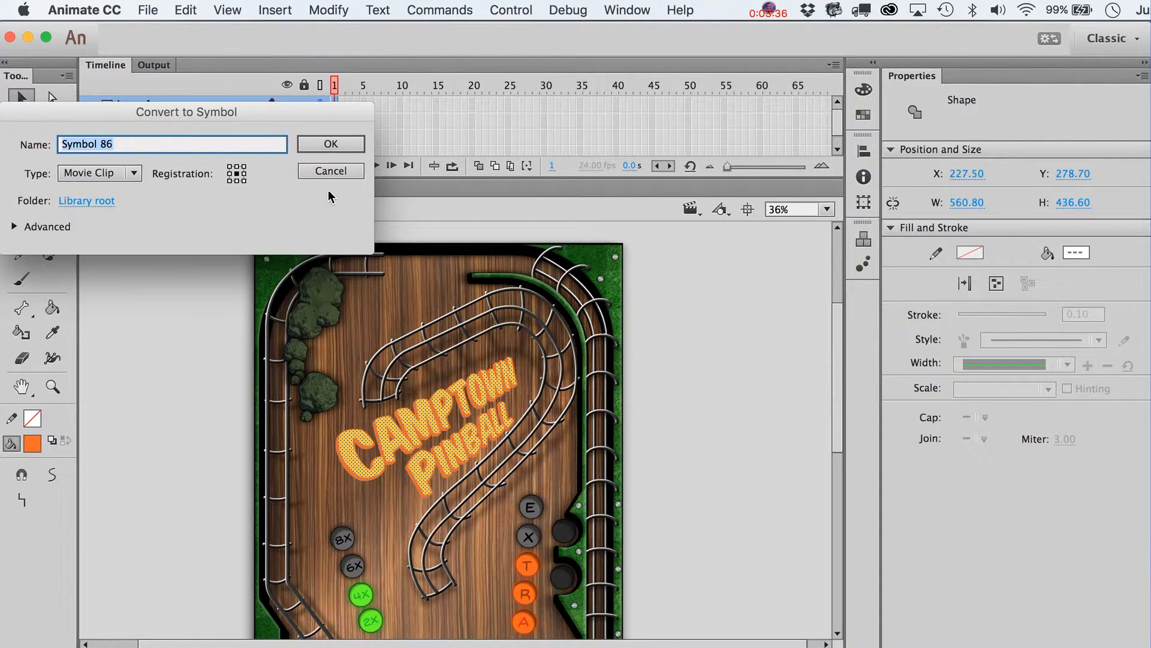
click(322, 149)
key(F8)
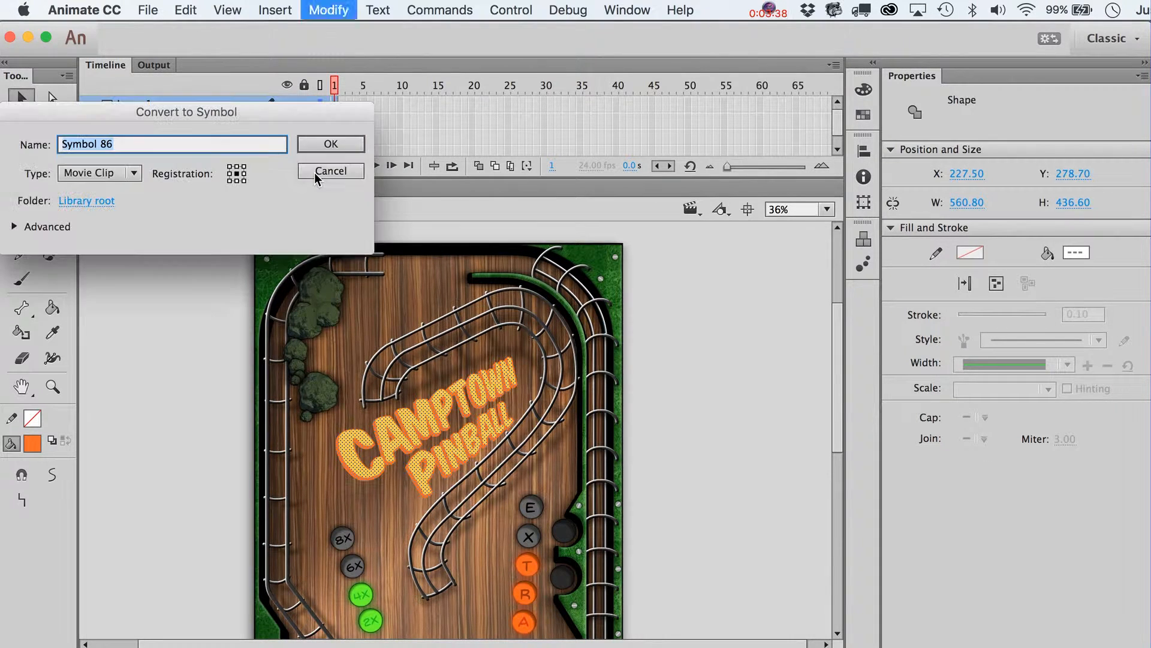
text(C)
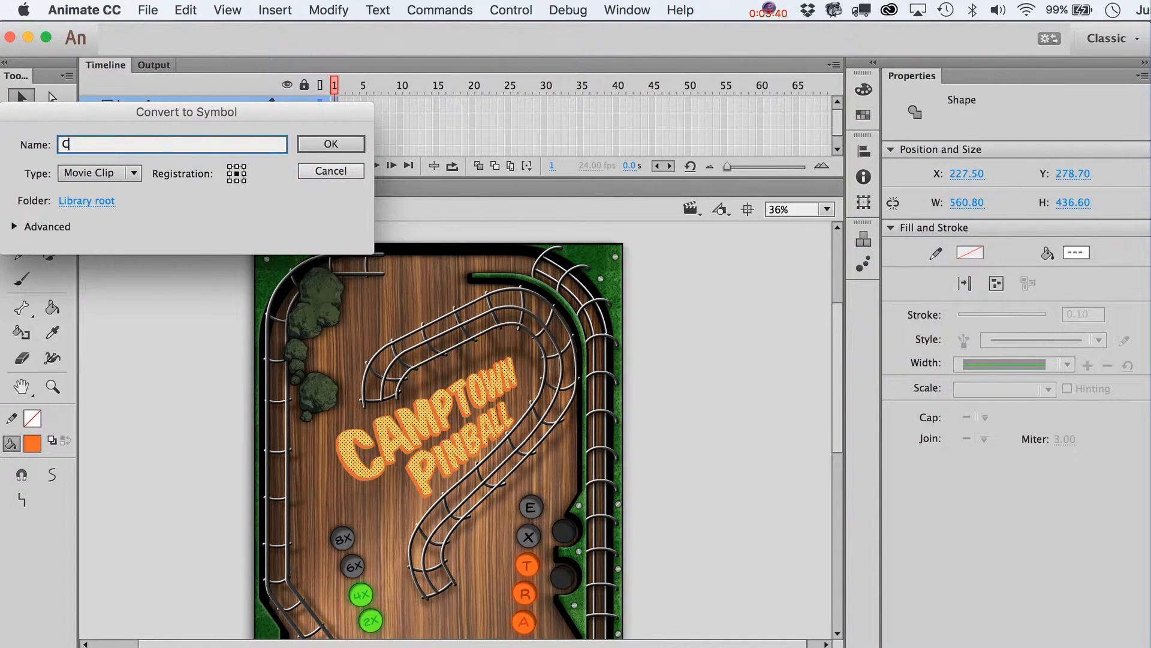
text(amptownPinball)
key(Return)
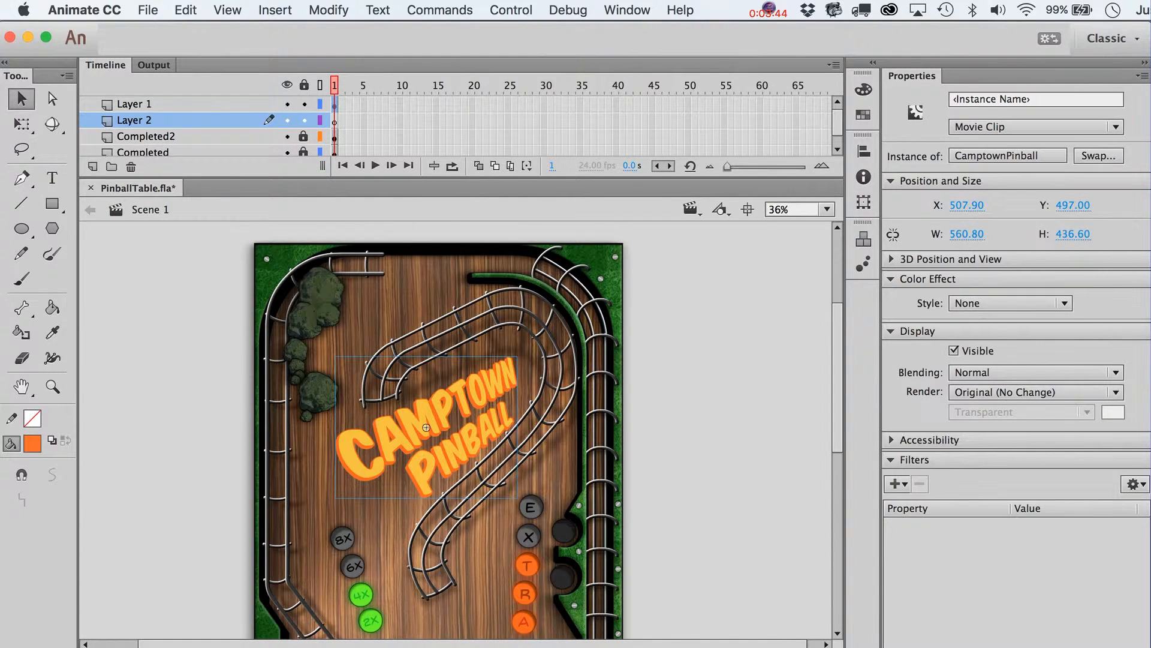
Step: Try shifting the title symbol to the right and move it back to its starting position
key(shift+Right)
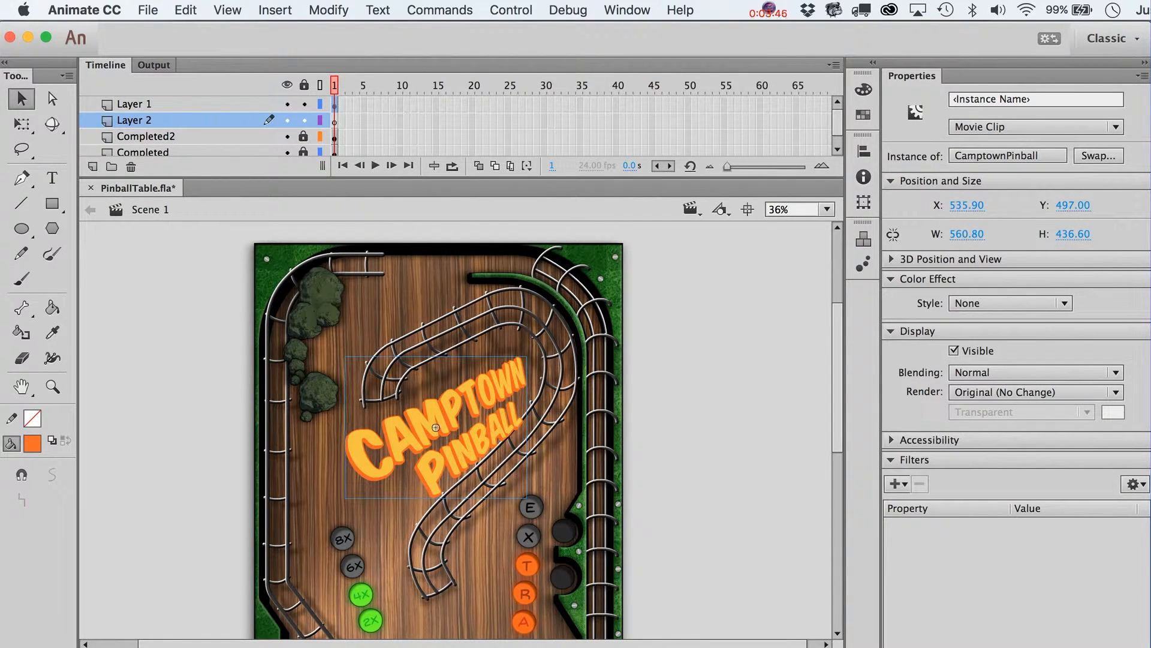
key(Left)
key(Left)
key(Left)
key(Left)
key(Left)
key(Left)
key(Left)
key(Left)
key(Left)
key(Left)
key(Left)
key(Left)
key(Left)
key(Left)
key(Left)
key(Left)
key(Left)
key(Left)
key(Left)
key(Left)
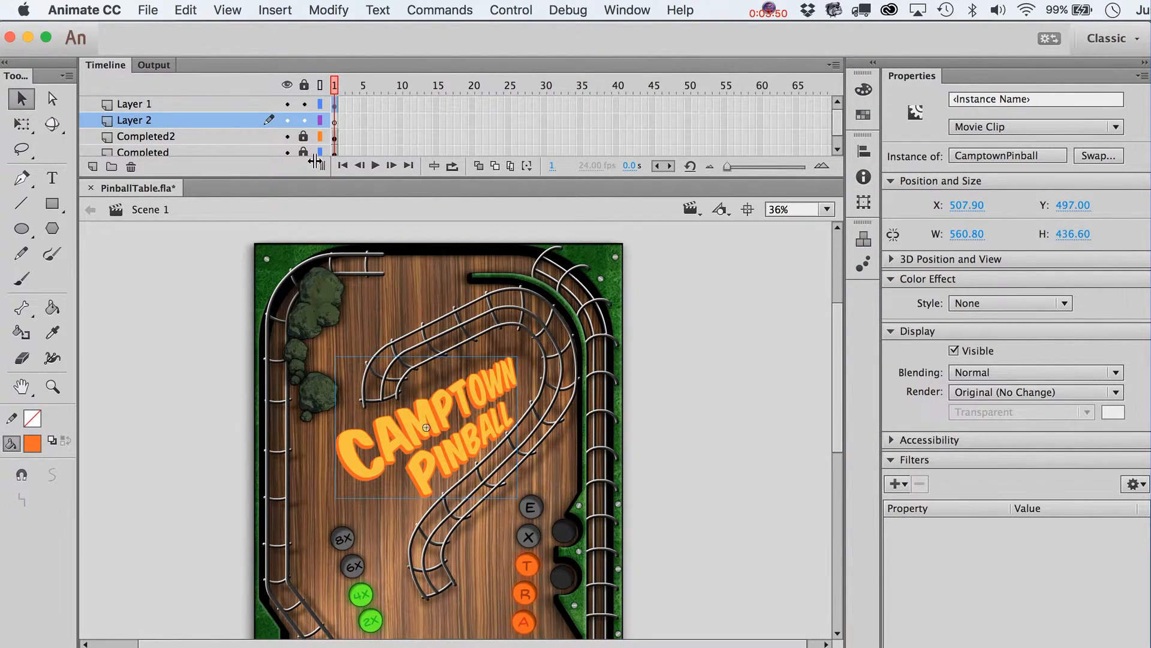
Step: Move the title symbol into the unlocked Completed2 layer, pasting it in place and sending it backward
key(Delete)
click(303, 136)
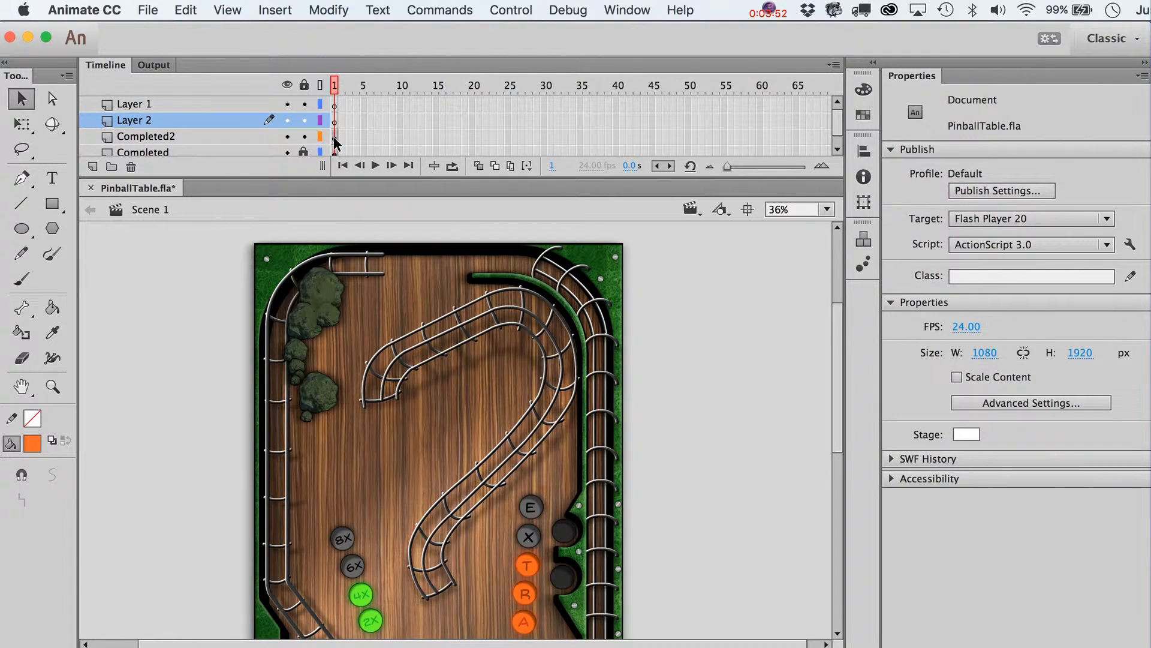
click(334, 136)
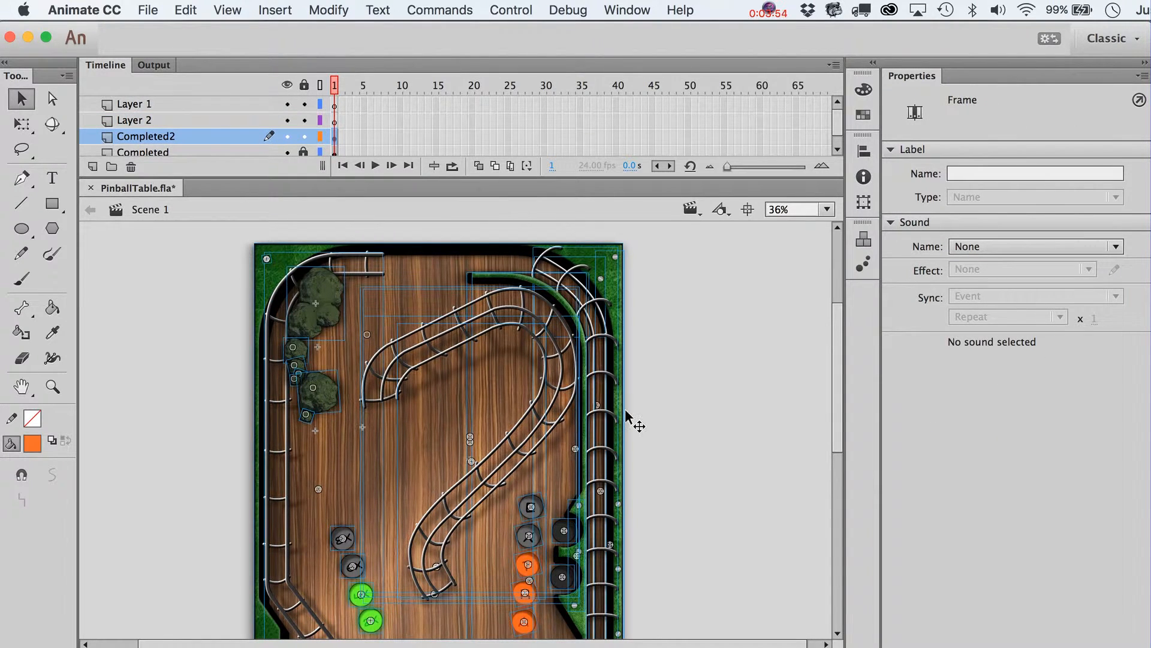
key(super+shift+v)
key(super+Down)
Step: Nudge the title right toward the curved rail track and send it further backward in the stacking order
key(Right)
key(Right)
key(Right)
key(Right)
key(Right)
key(Right)
key(Right)
key(Right)
key(Right)
key(Right)
key(Right)
key(Right)
key(Right)
key(Right)
key(Right)
key(Right)
key(Right)
key(Right)
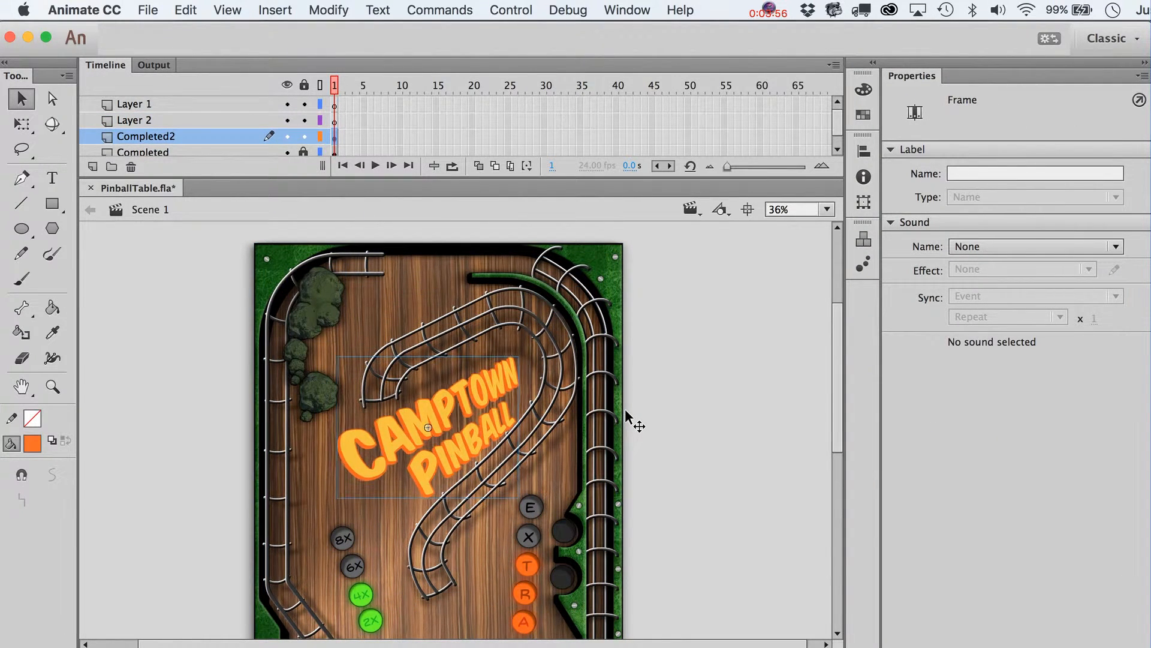
key(super+Down)
key(super+Down)
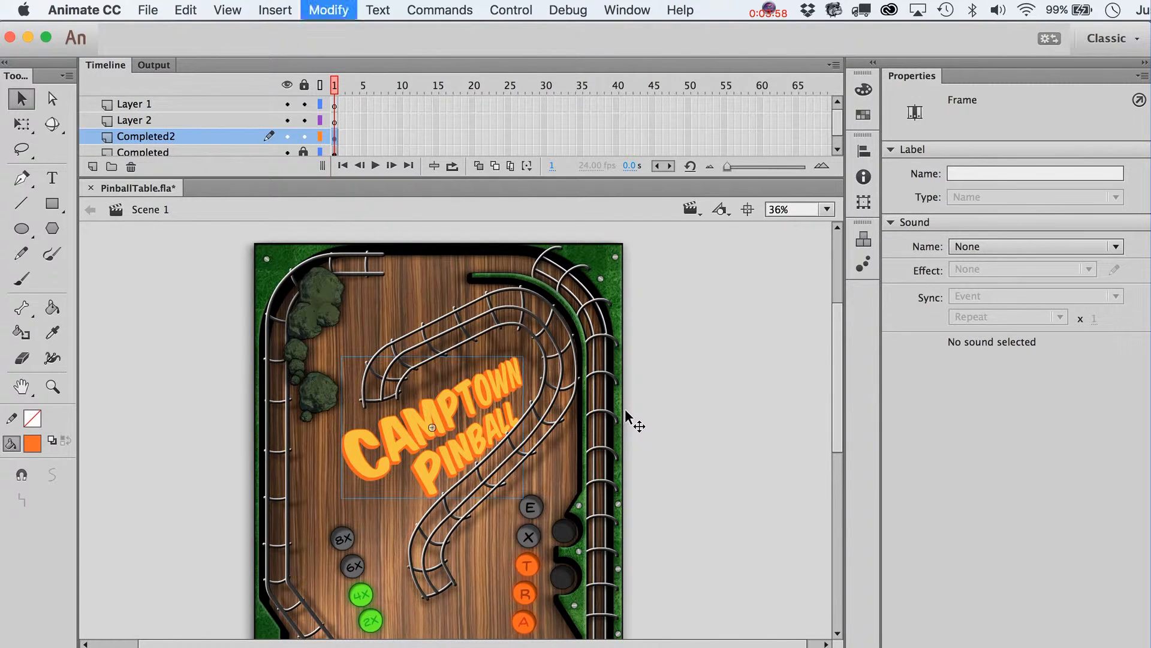
Step: Fine-tune the title's position to X 547.10, Y 508.20, with PINBALL partly under the rail track
key(shift+Right)
key(shift+Right)
key(Left)
key(Left)
key(Left)
key(Left)
key(Left)
key(Left)
key(Left)
key(Left)
key(Left)
key(Left)
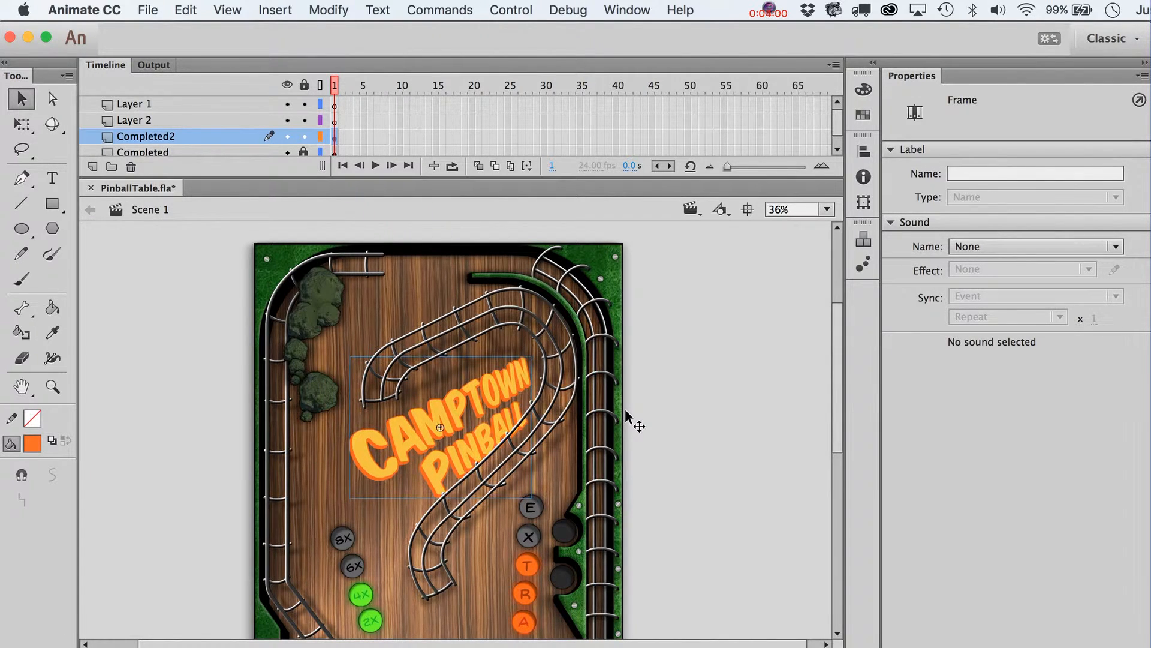
key(Down)
key(Down)
key(Down)
key(Down)
key(Down)
key(Down)
key(Down)
key(Down)
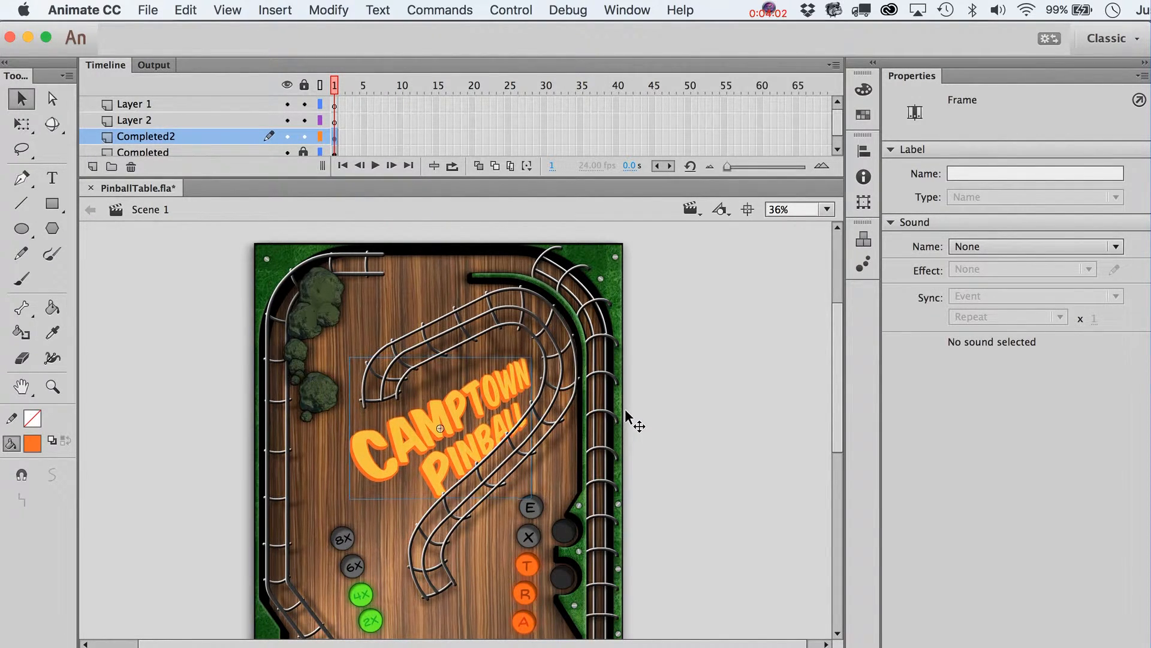
key(Down)
key(Down)
key(Left)
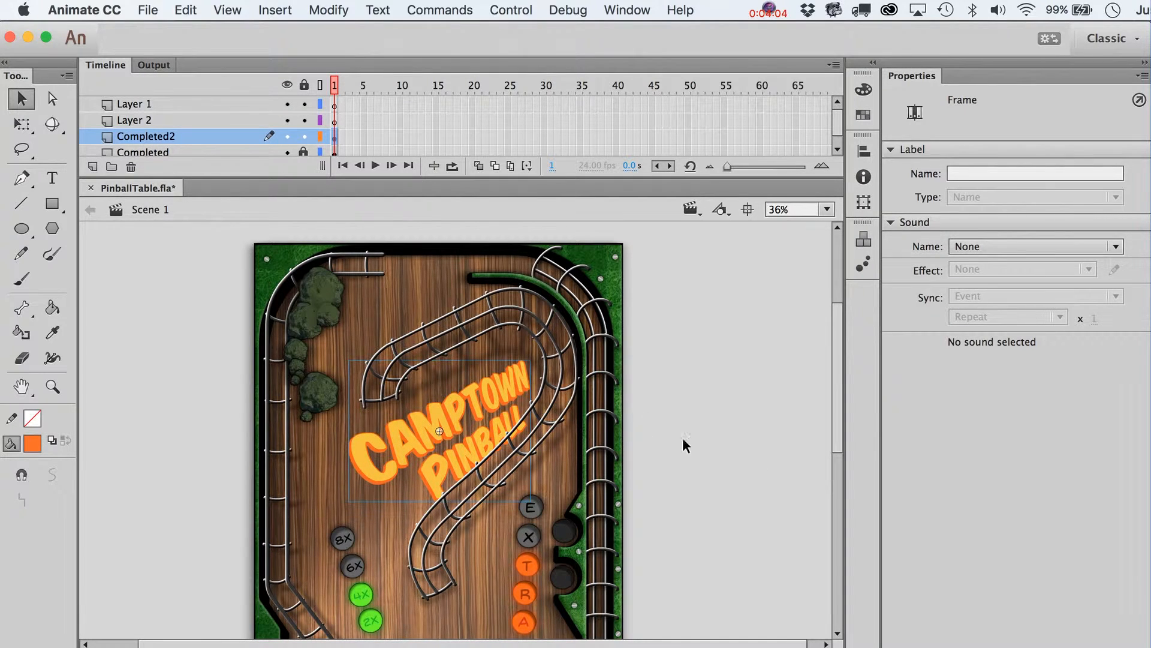
Step: Add a Glow filter to the title symbol and set the glow color to black
scroll(760, 459, down, 3)
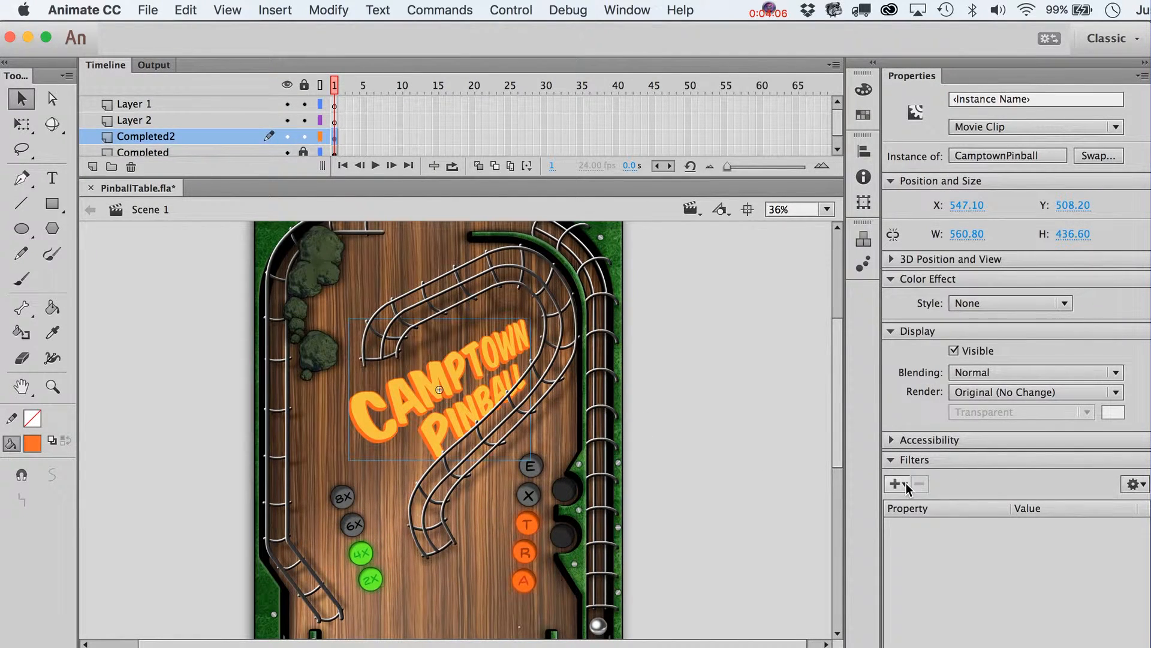
click(898, 484)
click(925, 545)
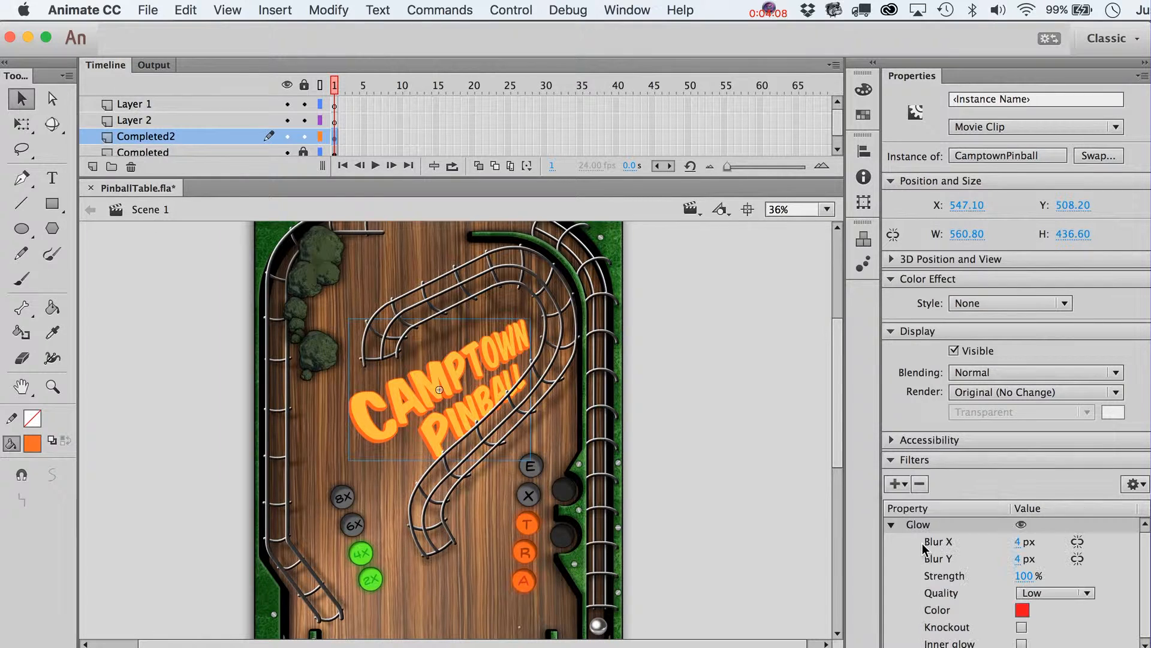
click(1021, 609)
click(766, 451)
drag(1146, 603, 1145, 606)
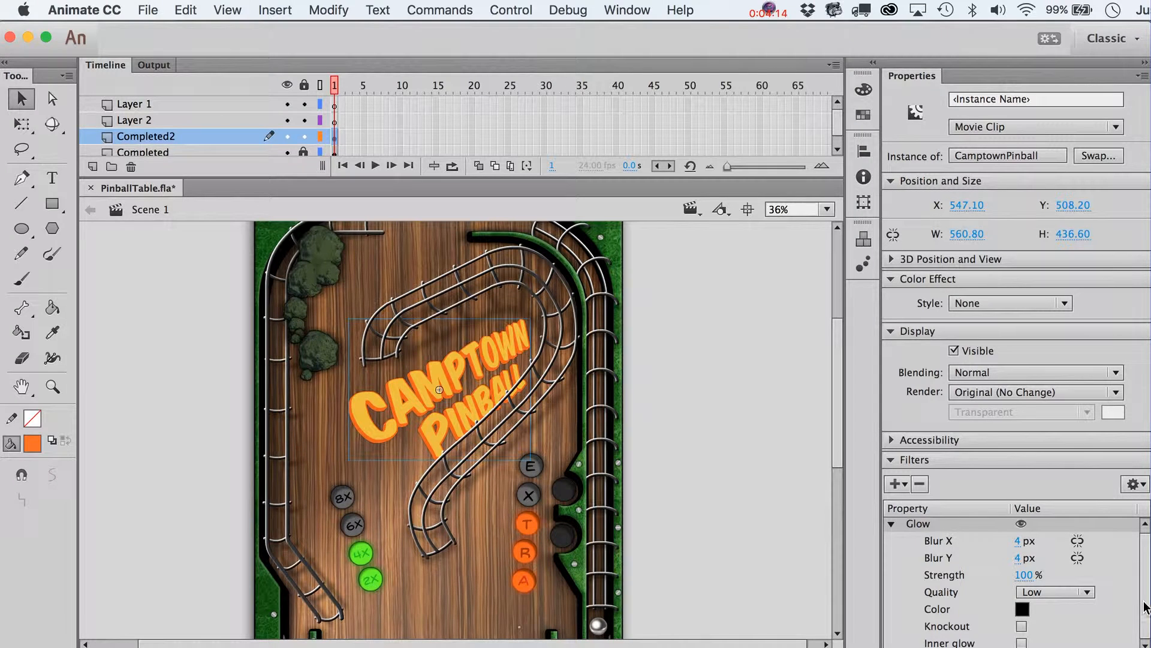
Step: Set the glow's Blur X and Blur Y to 27 px and its quality to High
drag(1012, 546, 1051, 537)
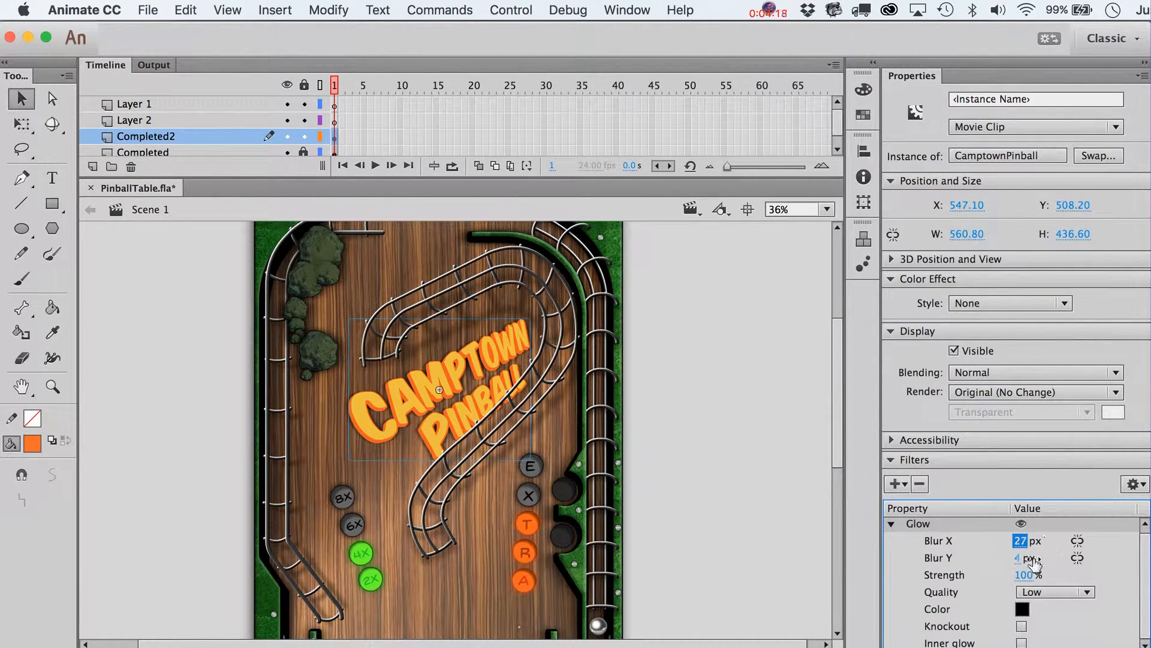
drag(1029, 559, 1049, 557)
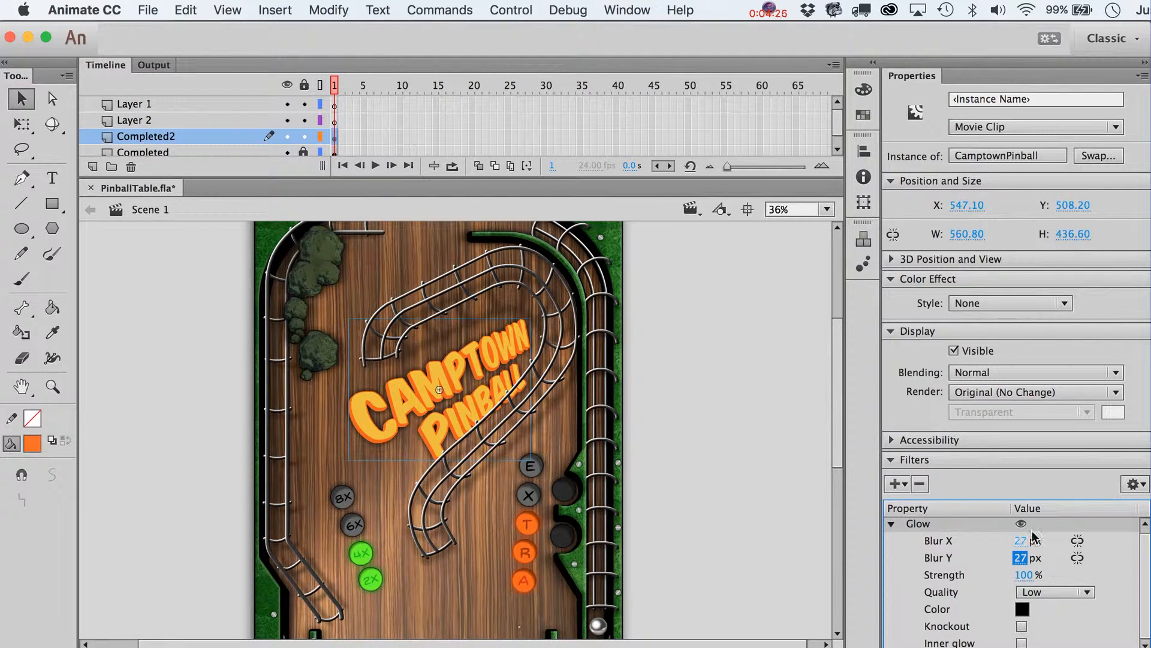
click(1028, 540)
click(1035, 592)
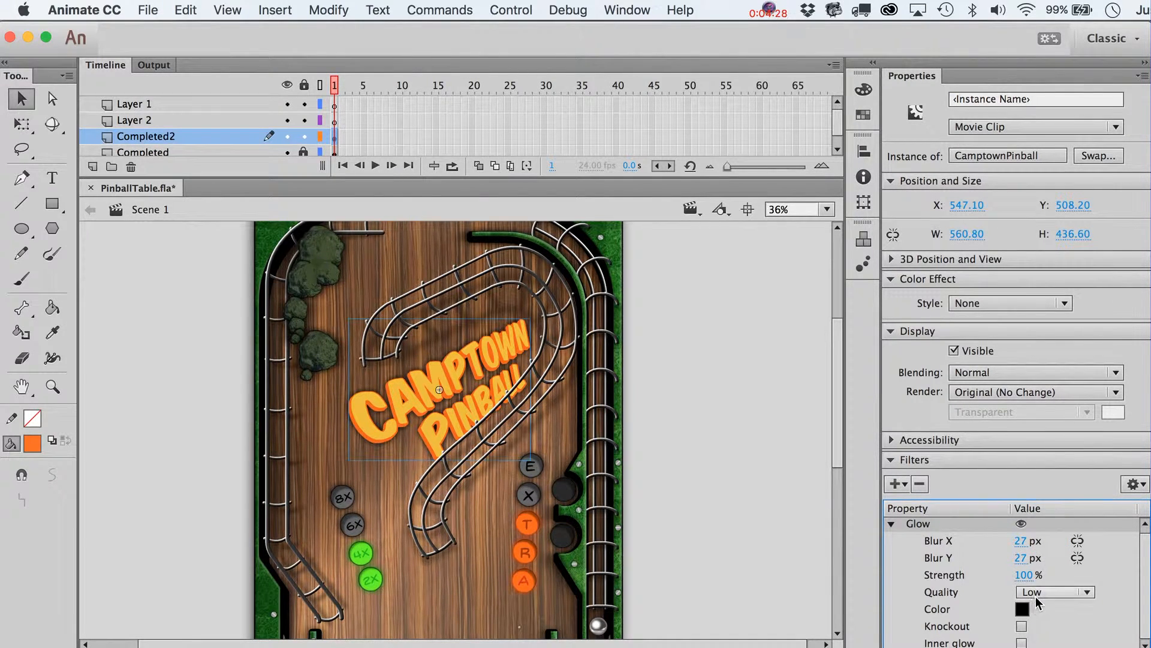
click(1039, 642)
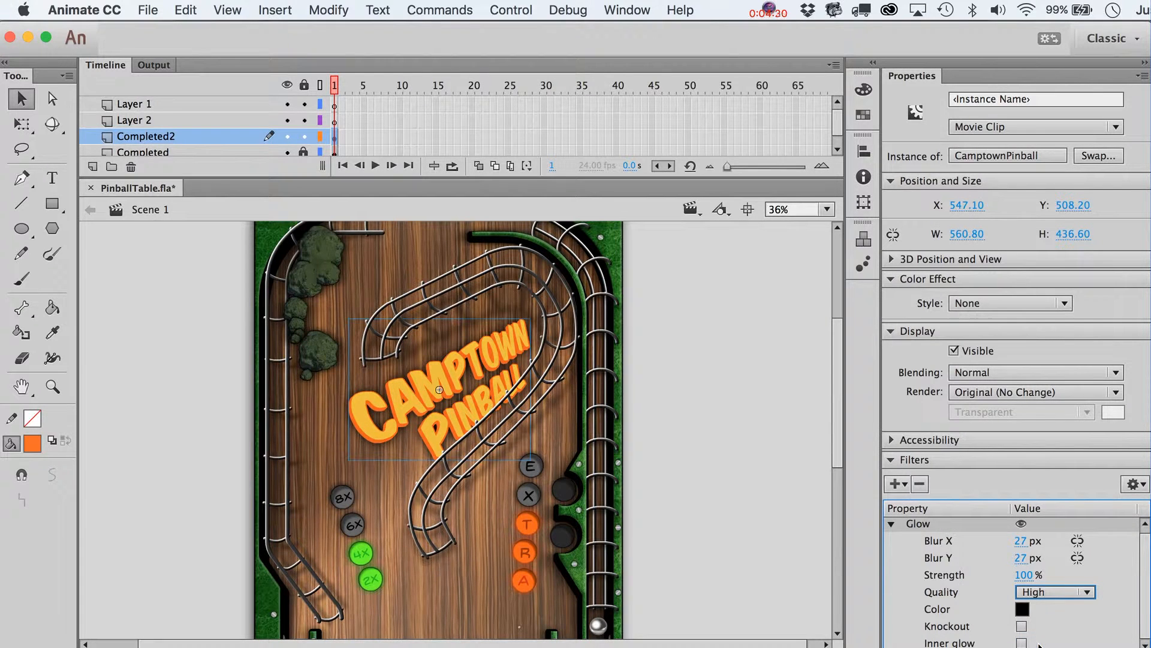
Step: Set the title glow's Blur X to 12 px and deselect the title
click(1022, 540)
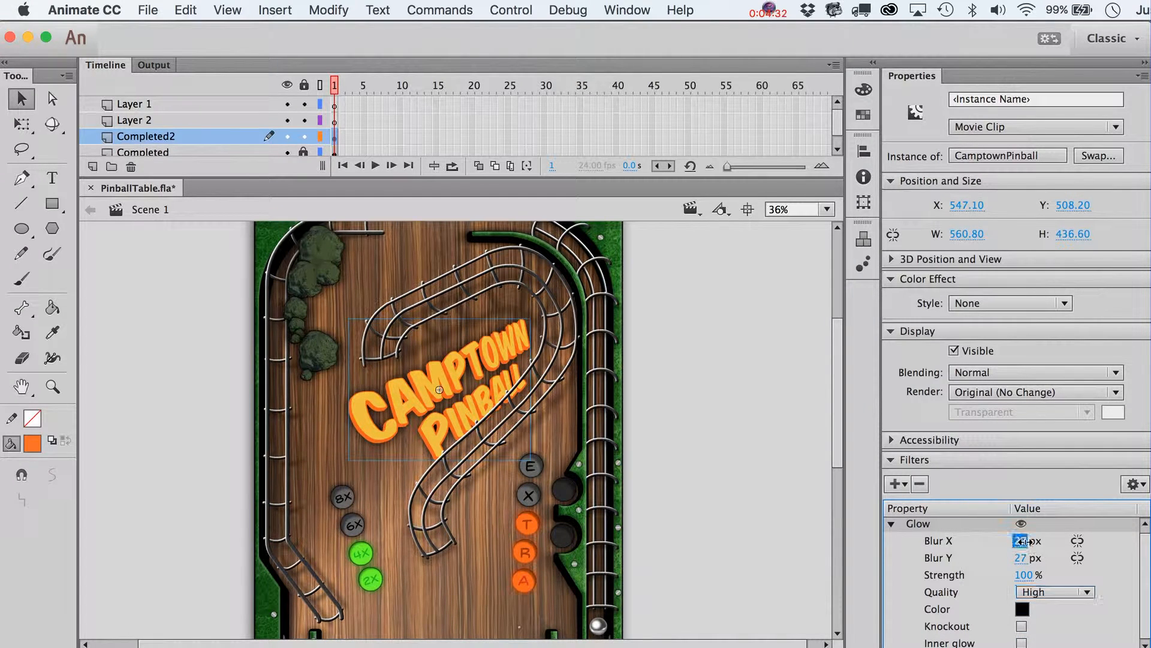
text(14)
key(Return)
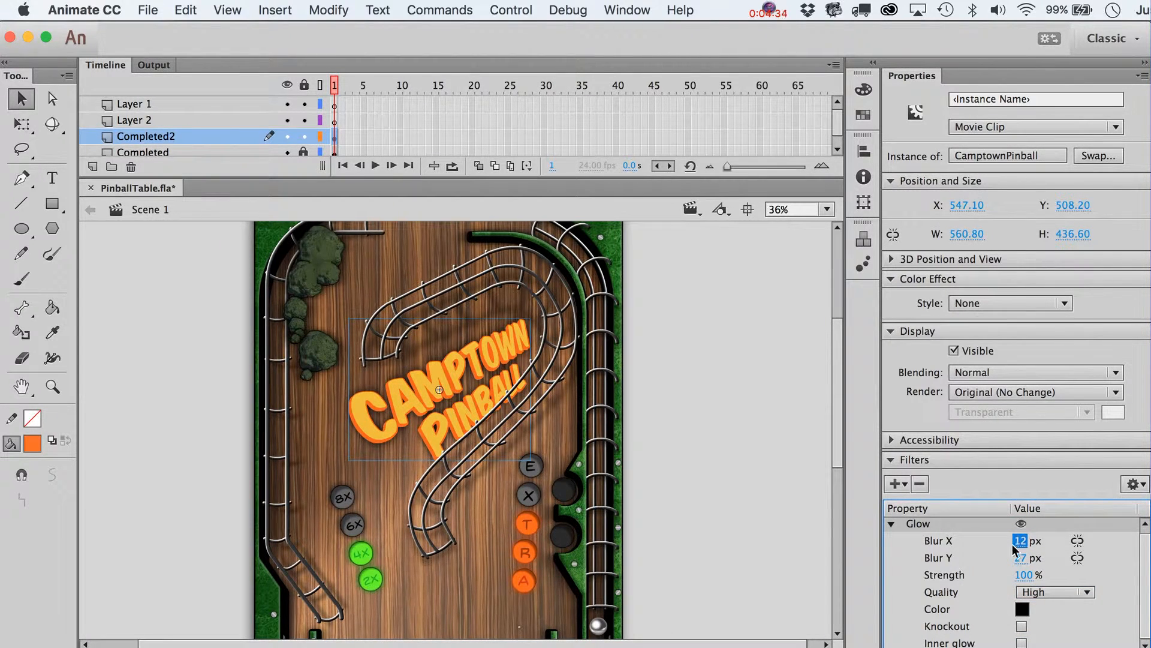
click(1020, 557)
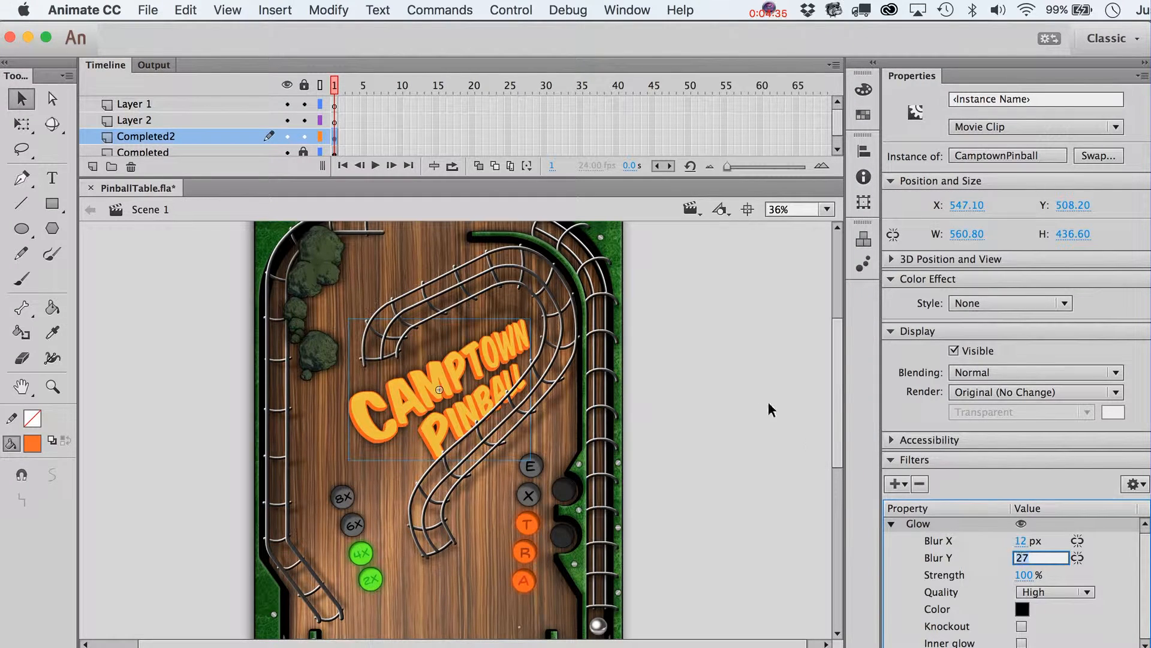
click(753, 385)
scroll(753, 385, down, 2)
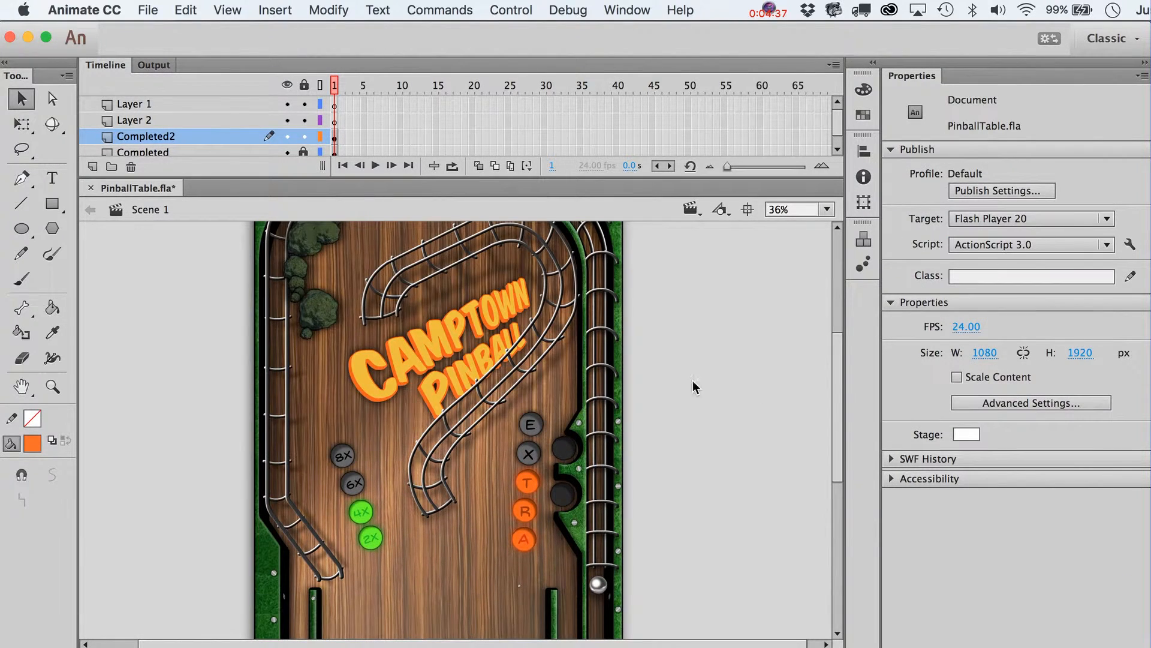
Step: Select the title, collapse its Glow filter settings, and try the Layer blending mode against Normal
click(469, 331)
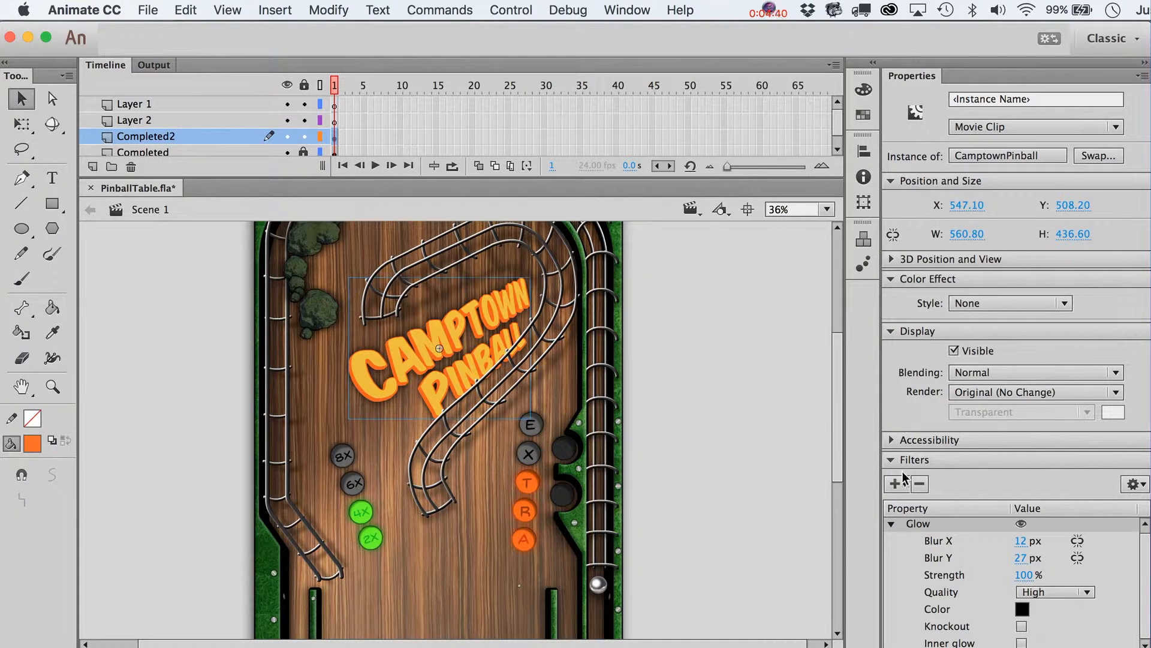
click(892, 524)
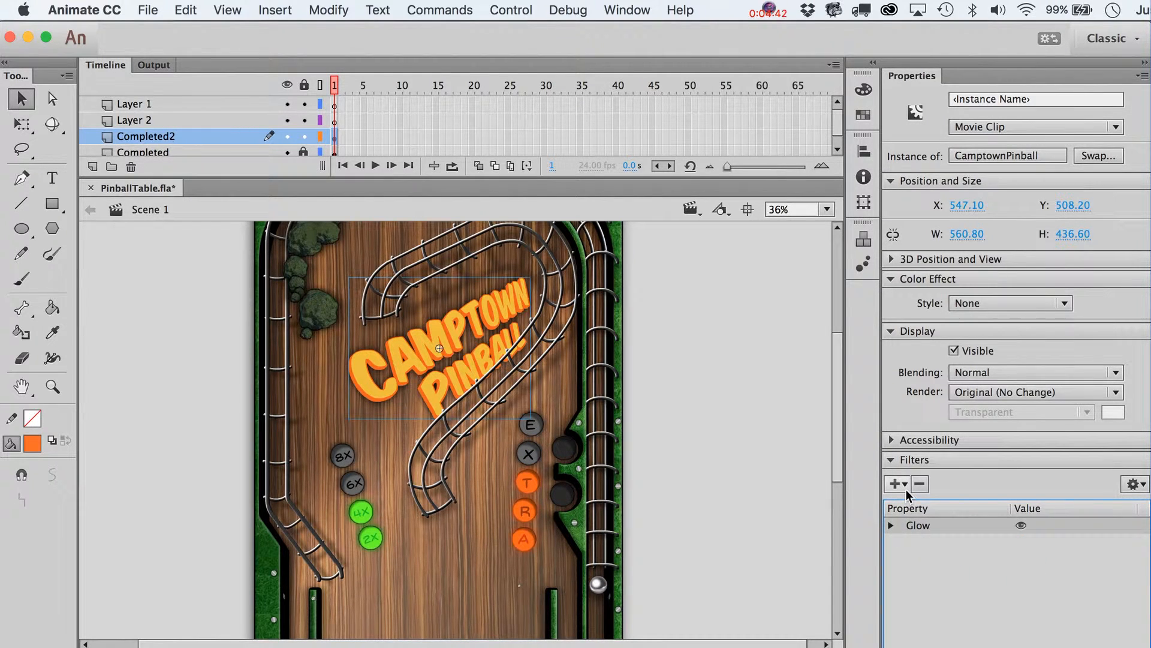
click(986, 373)
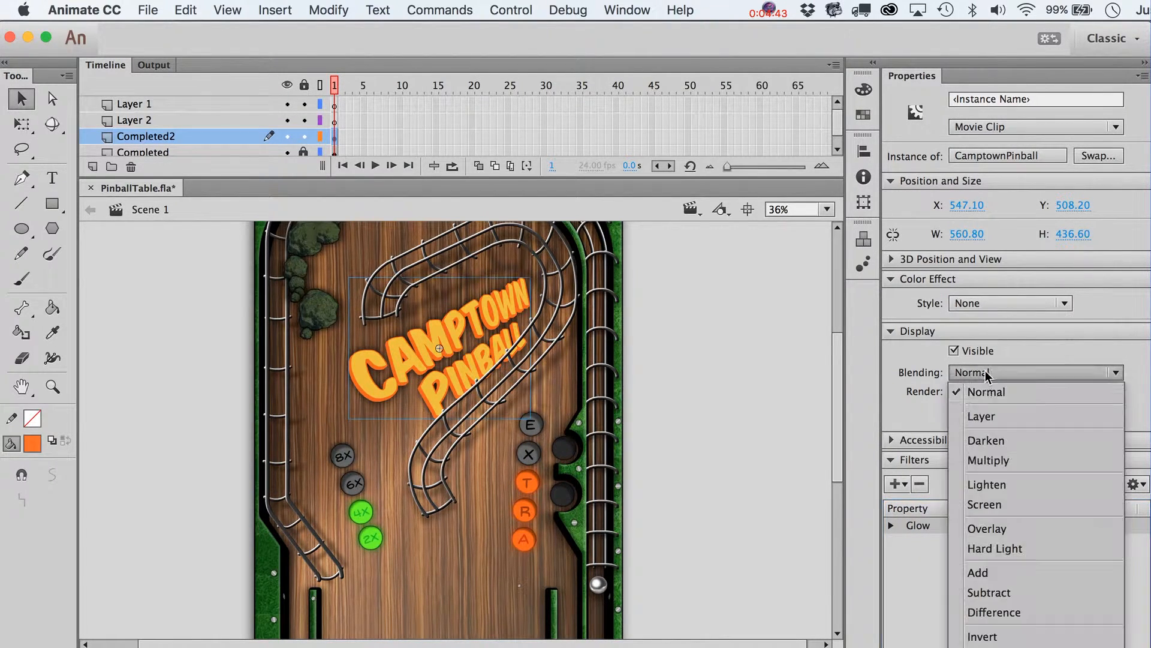
click(986, 416)
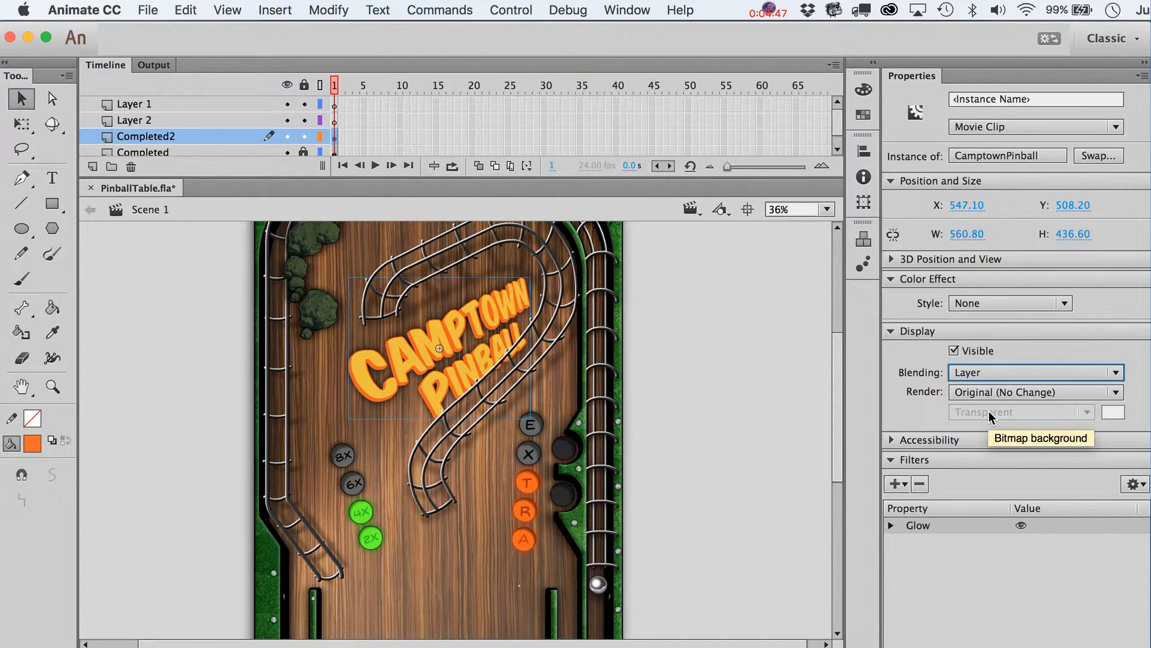
click(989, 372)
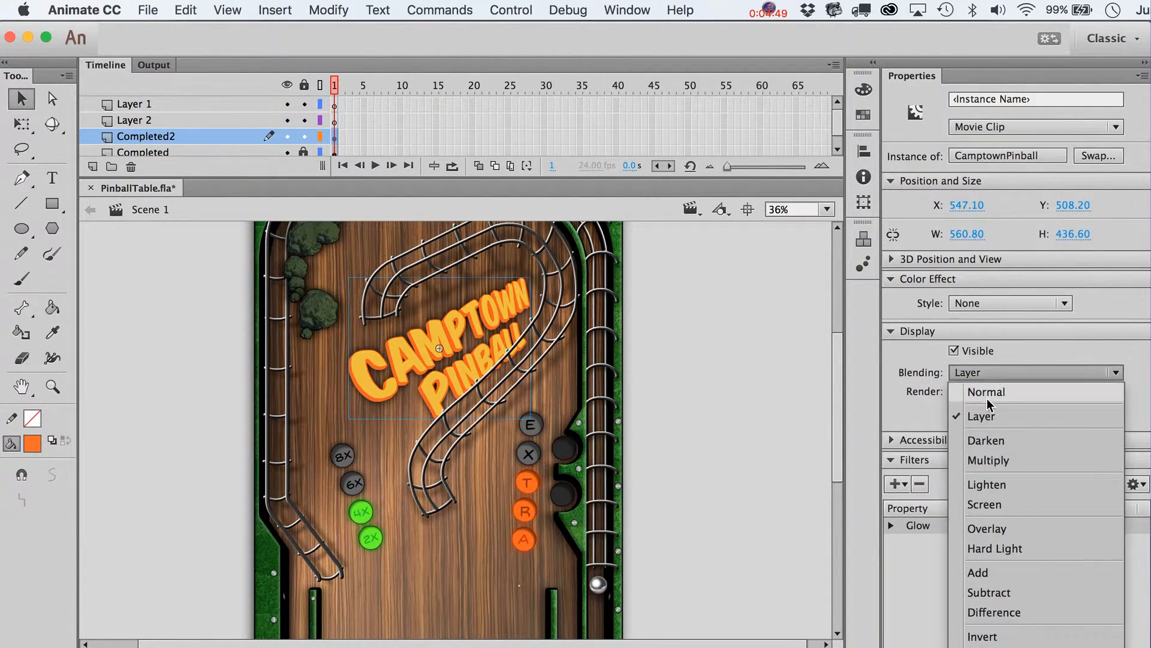
click(988, 396)
click(982, 374)
click(983, 418)
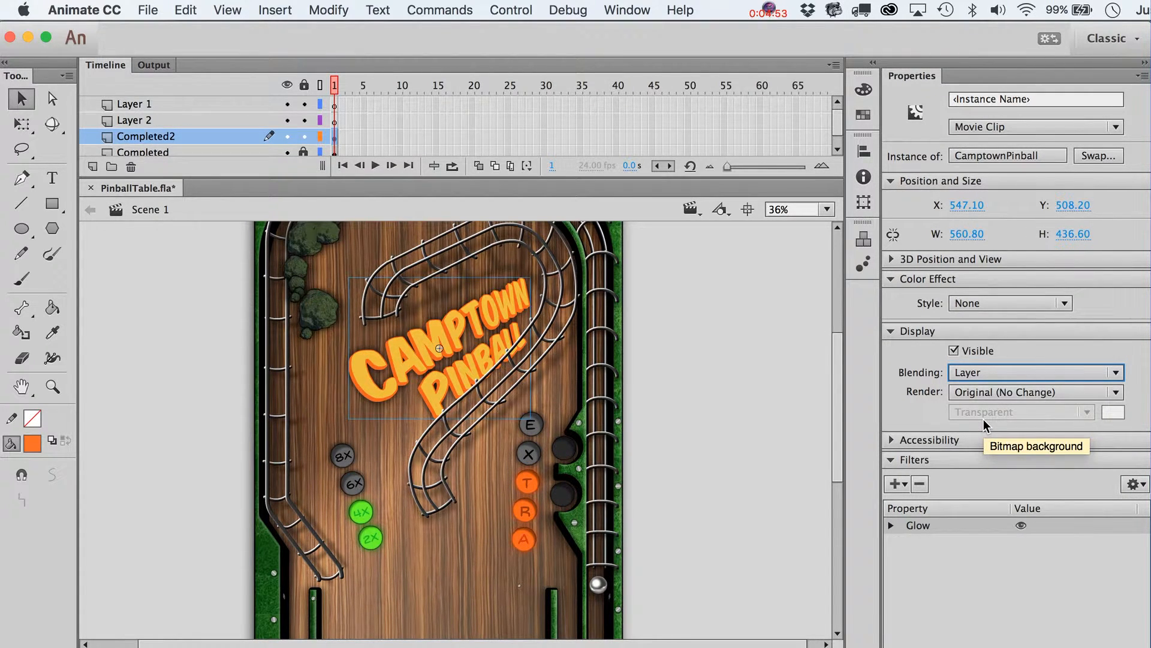
Step: Try successive blending modes on the title, including Lighten, Screen and Add
key(Down)
key(Down)
key(Down)
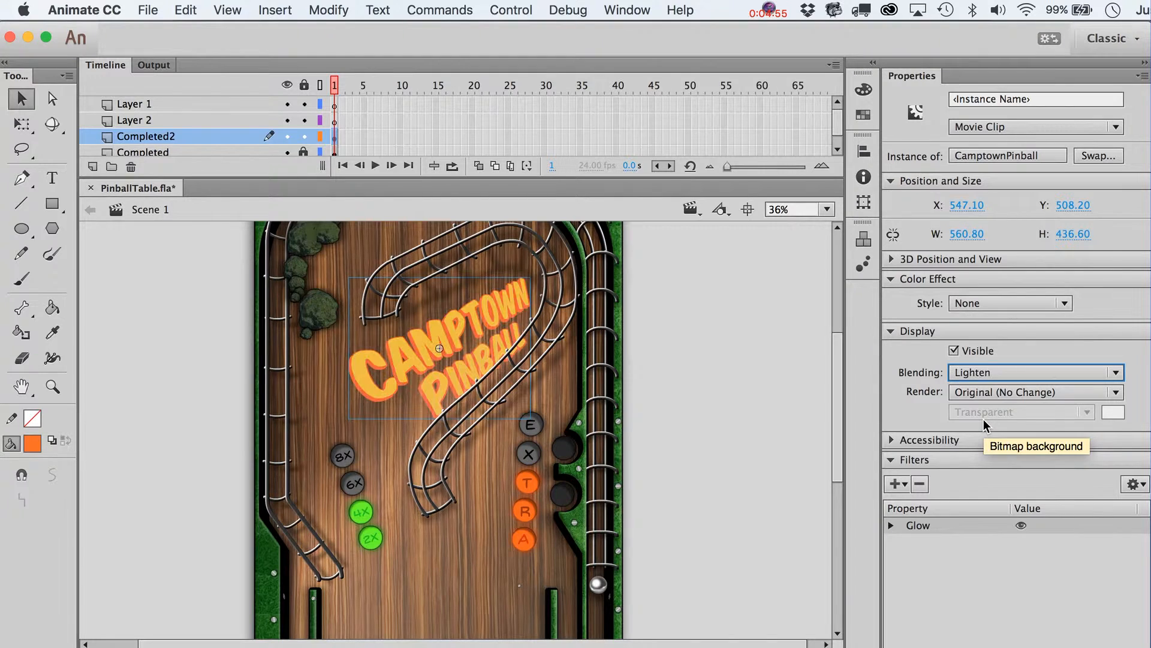
key(Down)
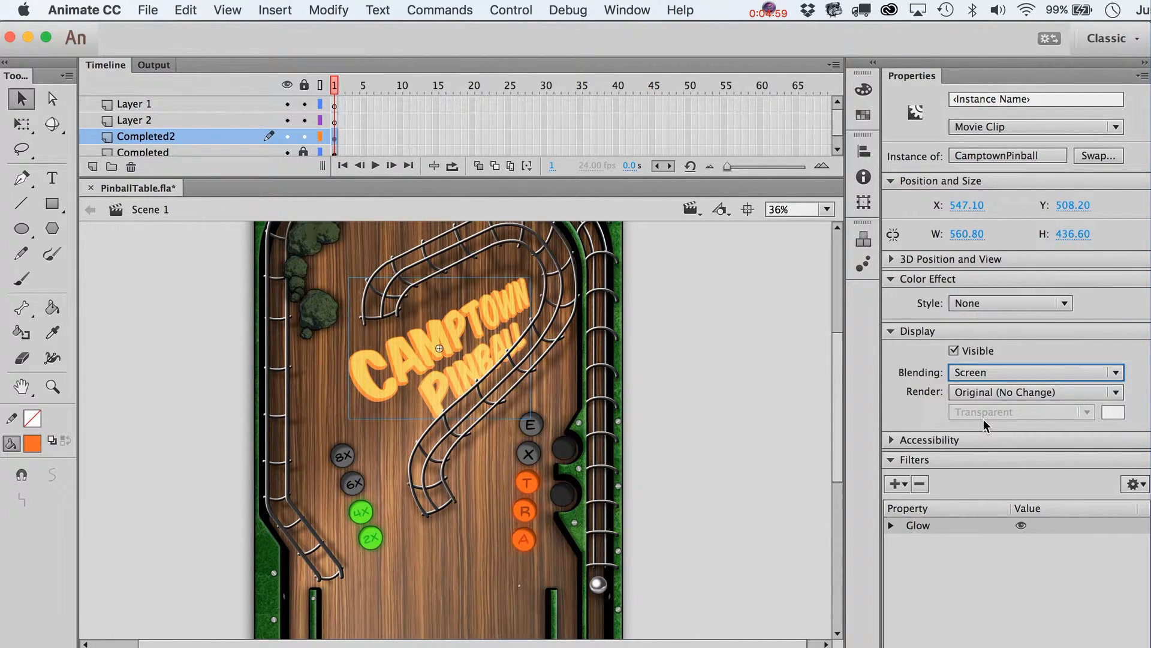
key(Down)
key(Down)
key(Down)
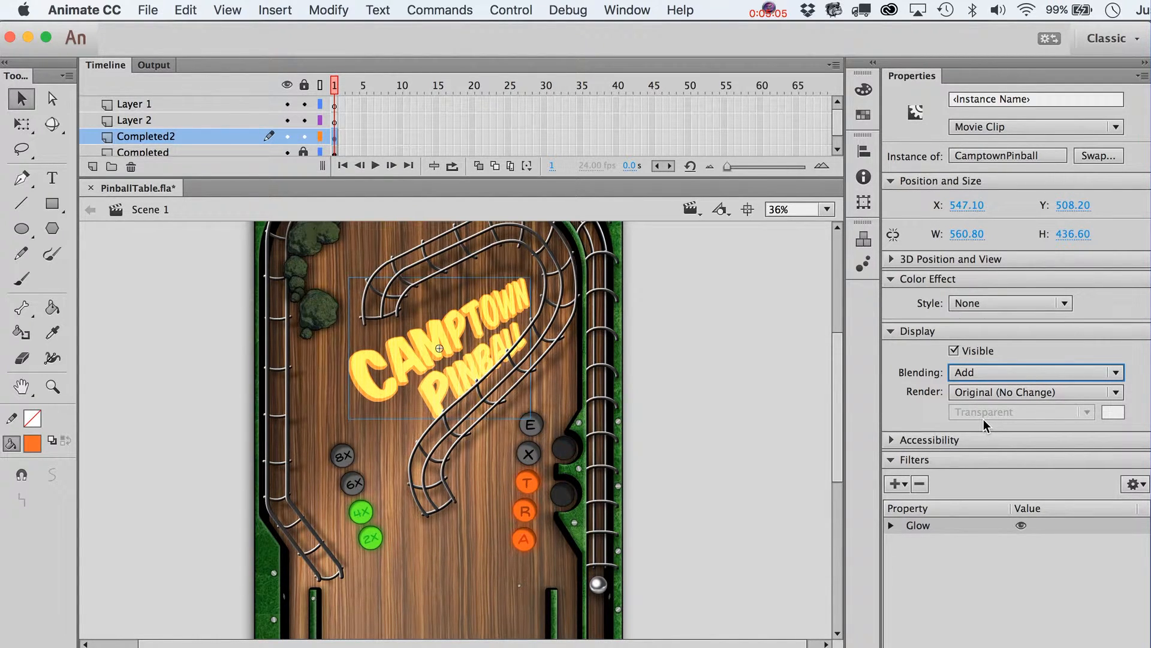
Step: Step back and forth through the remaining blending modes on the title, stopping at Subtract
key(Down)
key(Down)
key(Up)
key(Up)
key(Up)
key(Down)
key(Down)
key(Down)
key(Down)
key(Down)
key(Down)
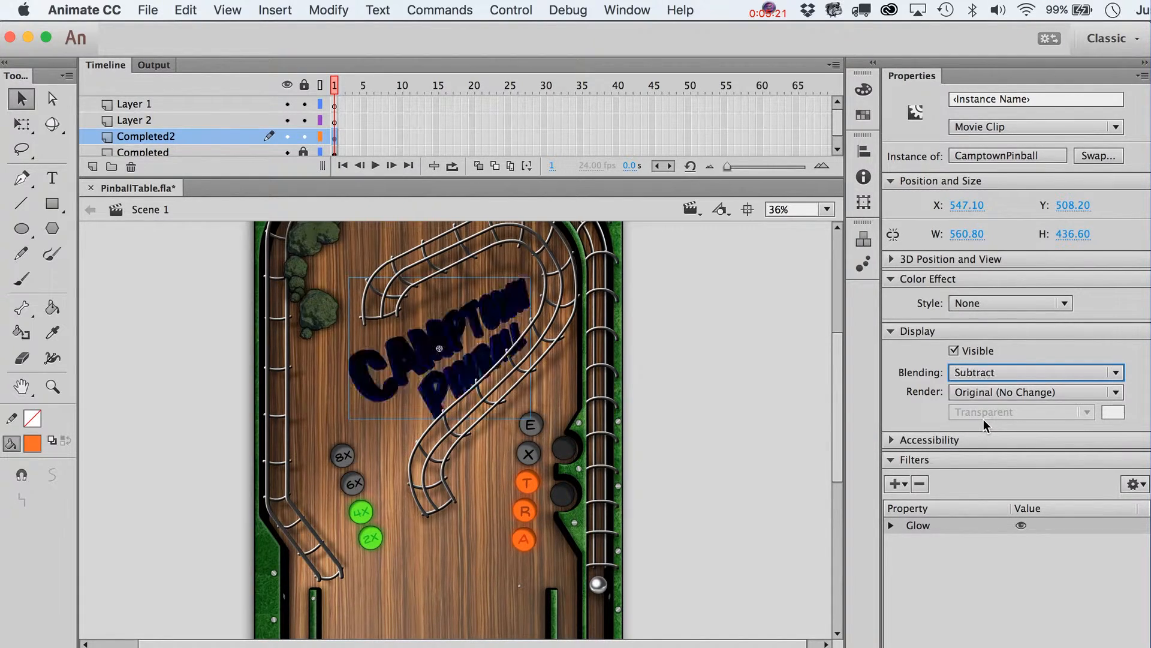
Step: Compare the Alpha, Overlay and Screen blending modes on the title and return it to Normal
key(Up)
key(Up)
key(Up)
key(Up)
key(Up)
key(Up)
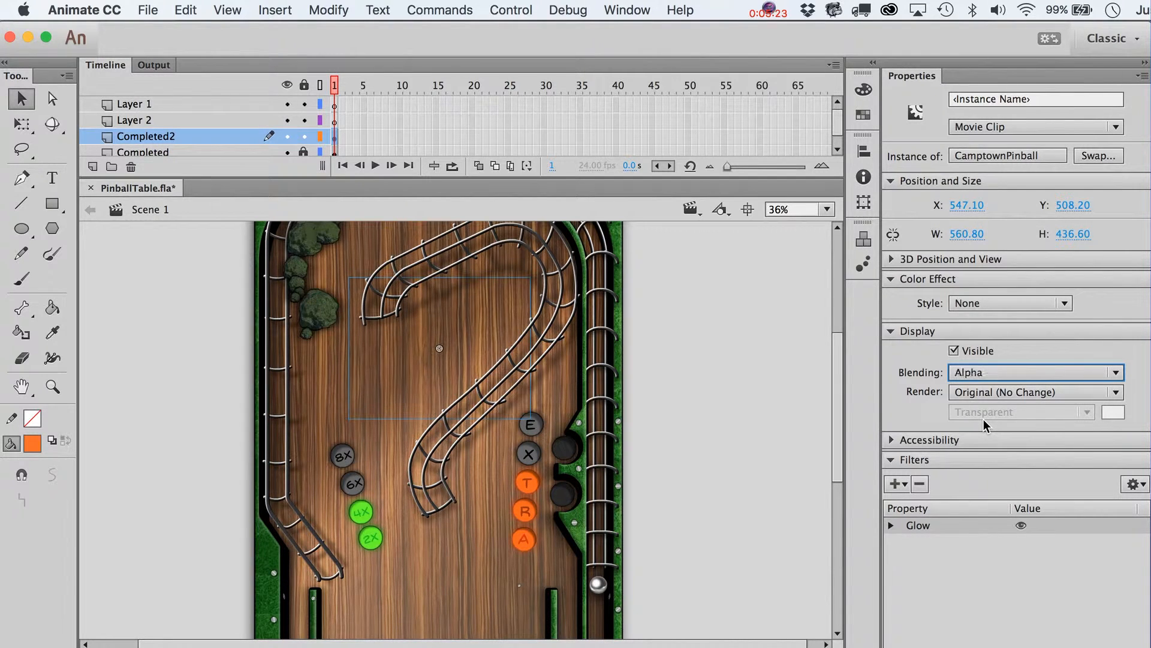
key(Up)
key(Up)
key(Up)
key(Up)
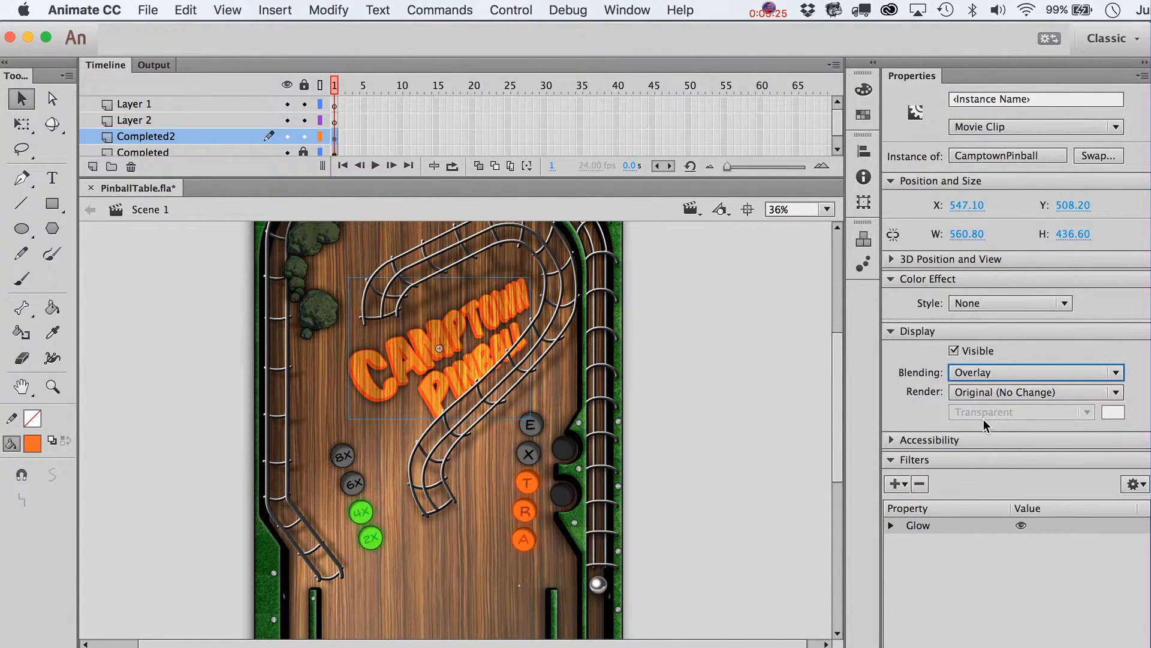
key(Down)
key(Down)
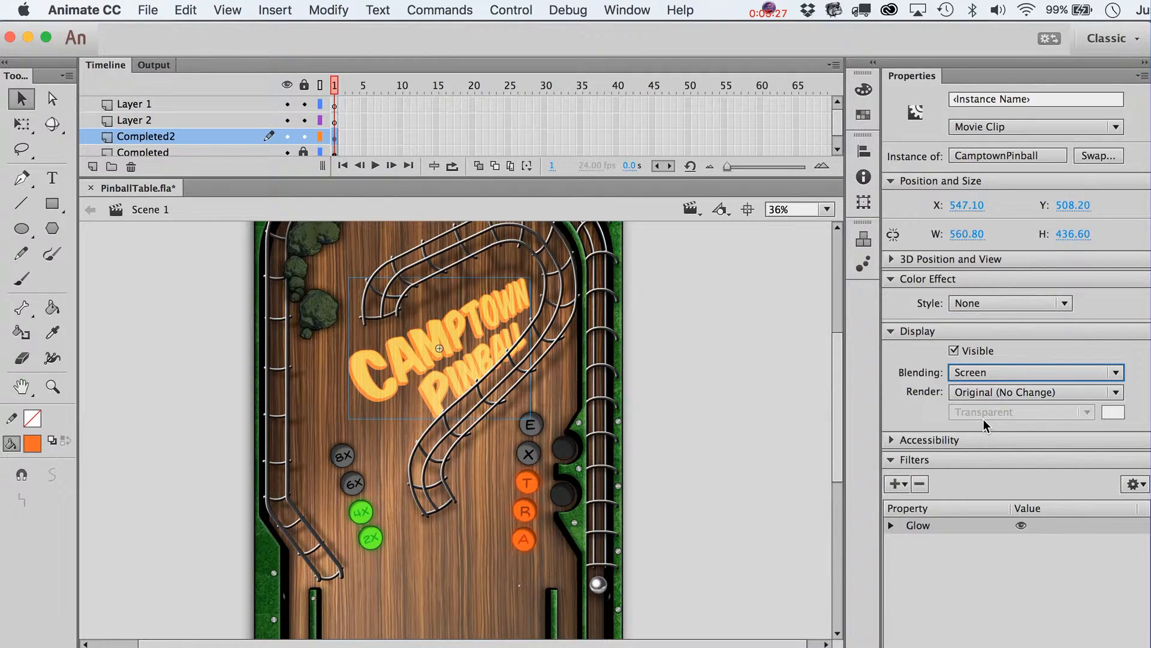
key(Up)
key(Up)
key(Up)
key(Up)
key(Up)
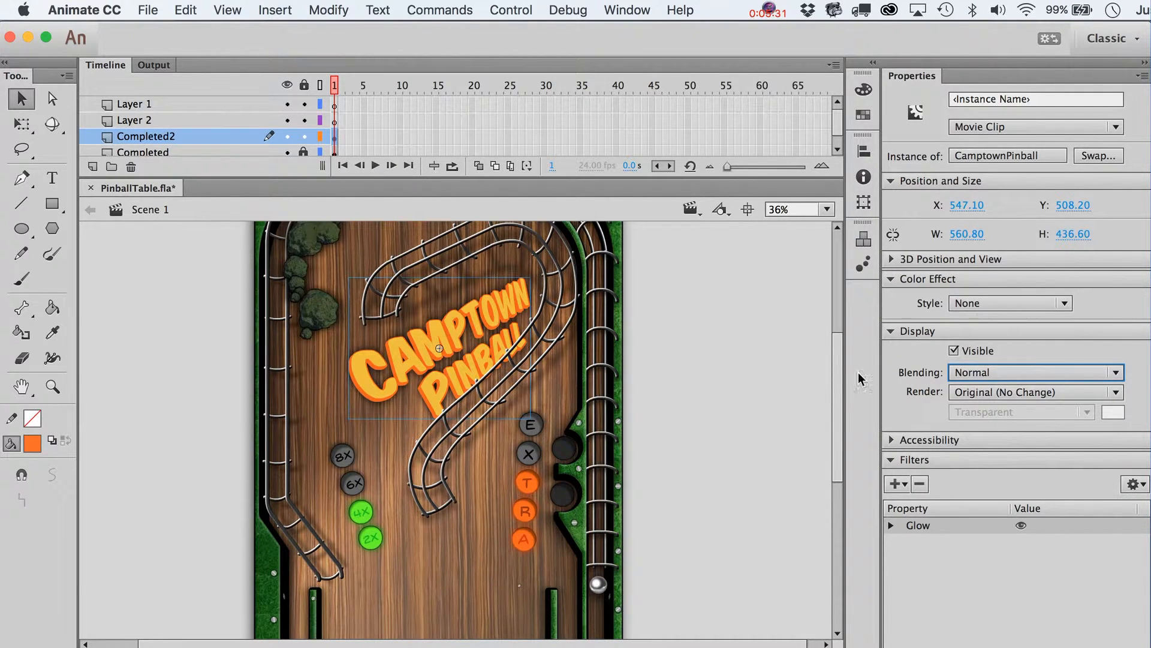
Step: Try the Add blending mode on the title, undo it, and deselect the title
click(992, 374)
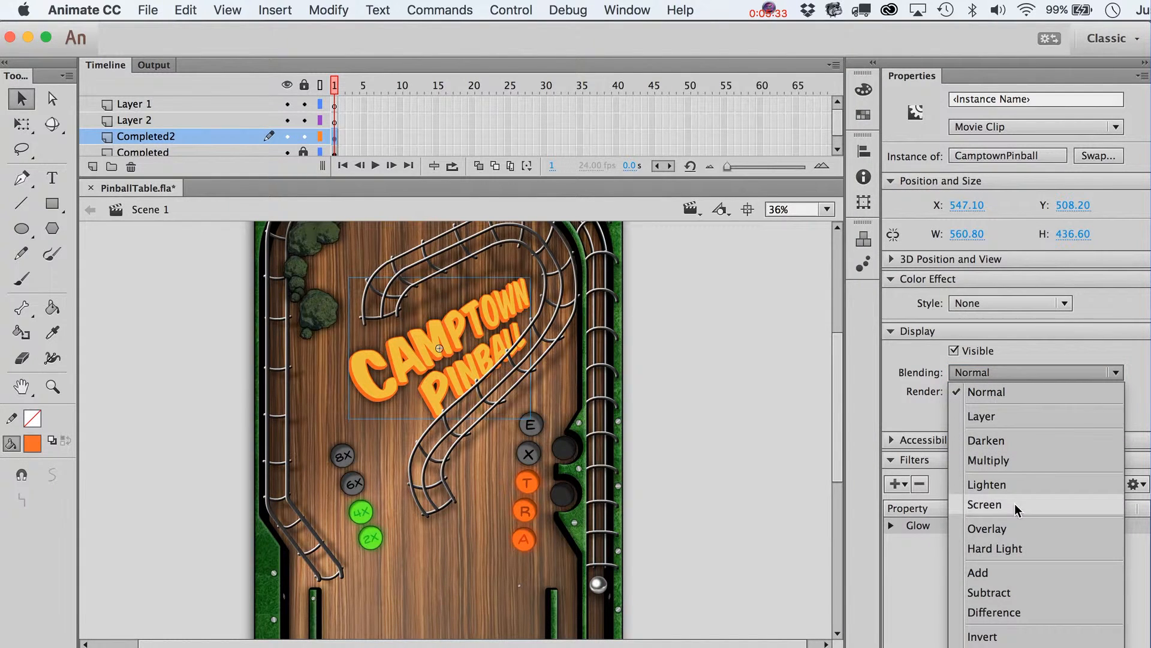
click(1002, 568)
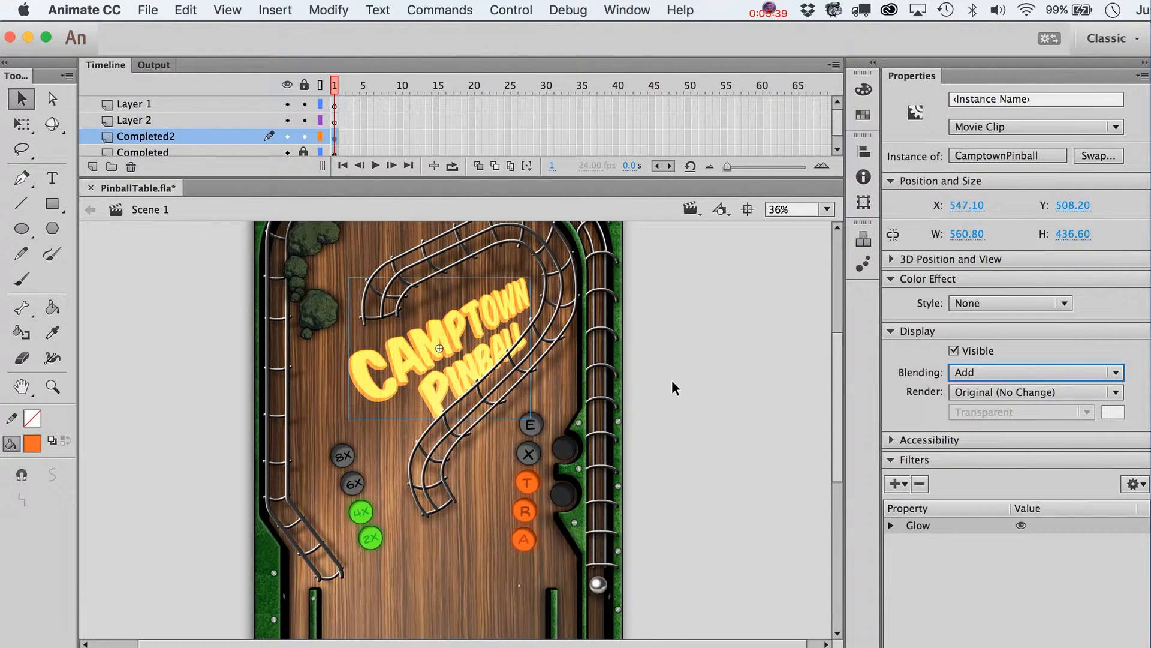
key(super+z)
click(733, 377)
Step: Nudge the title slightly down and to the left to X 541.50, Y 511.00, and deselect it
click(470, 315)
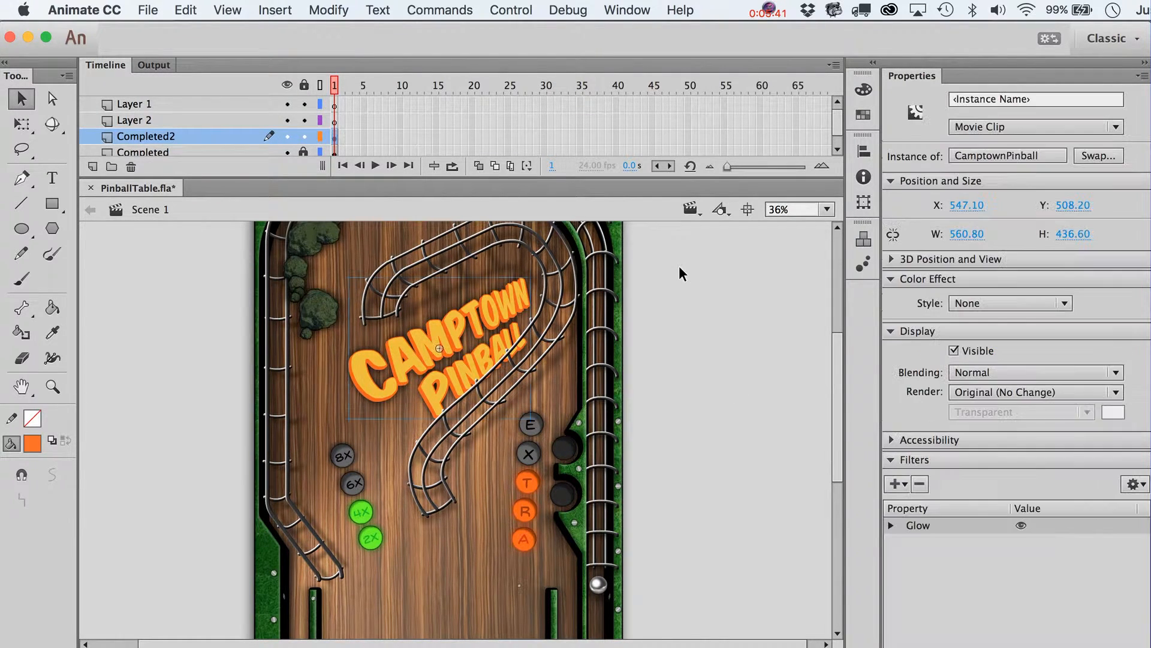
key(Down)
key(Left)
key(Left)
key(Left)
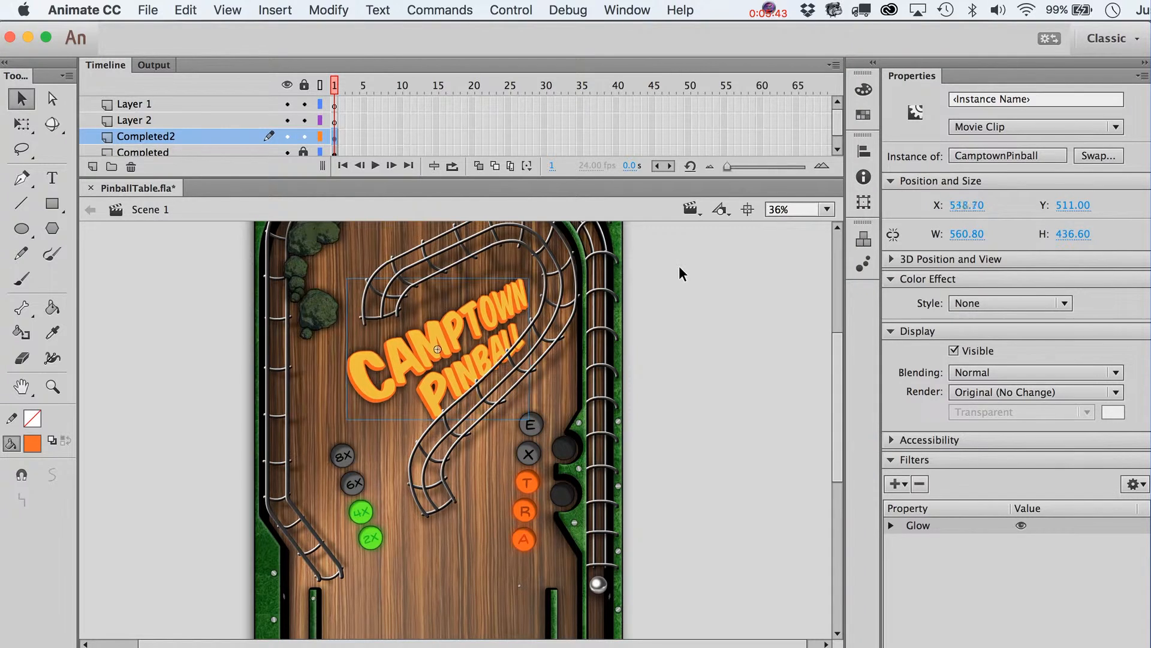
click(780, 342)
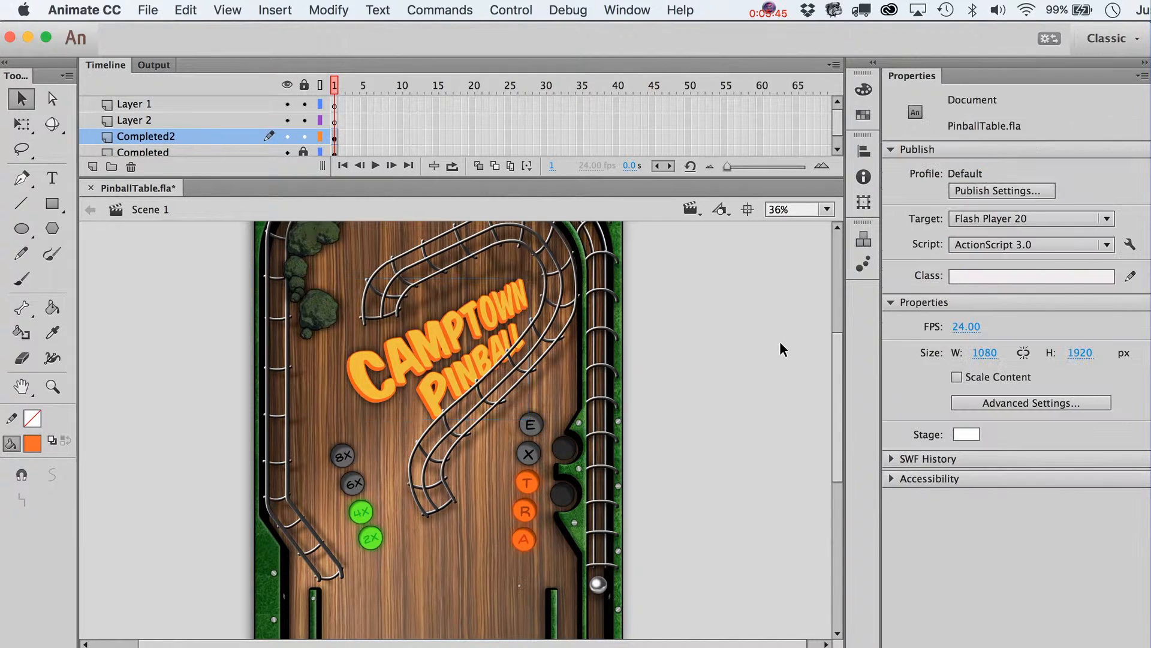
Step: Add a Drop Shadow filter to the title as an inner shadow with a distance of 11 px
click(491, 313)
click(897, 483)
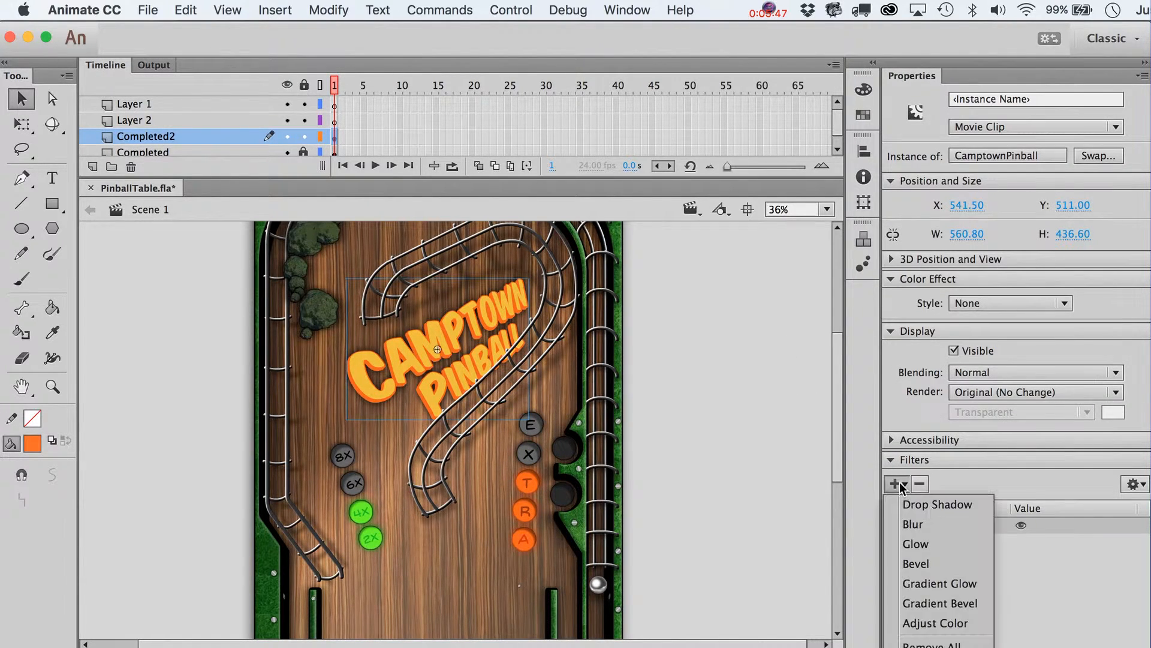
click(933, 505)
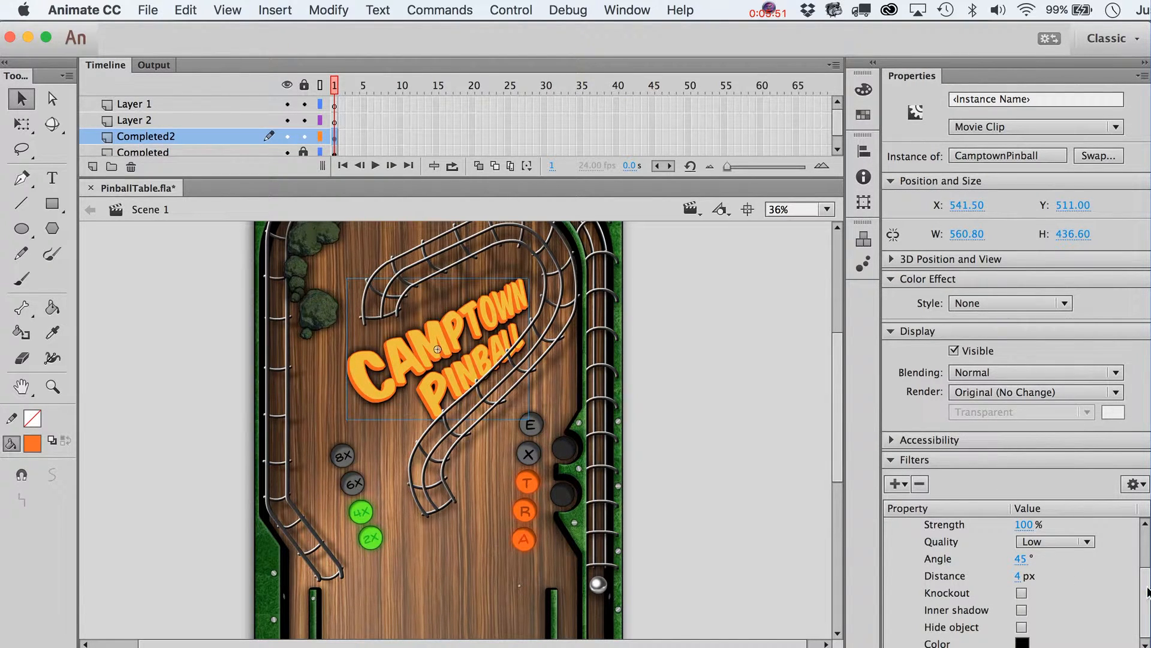
click(1022, 609)
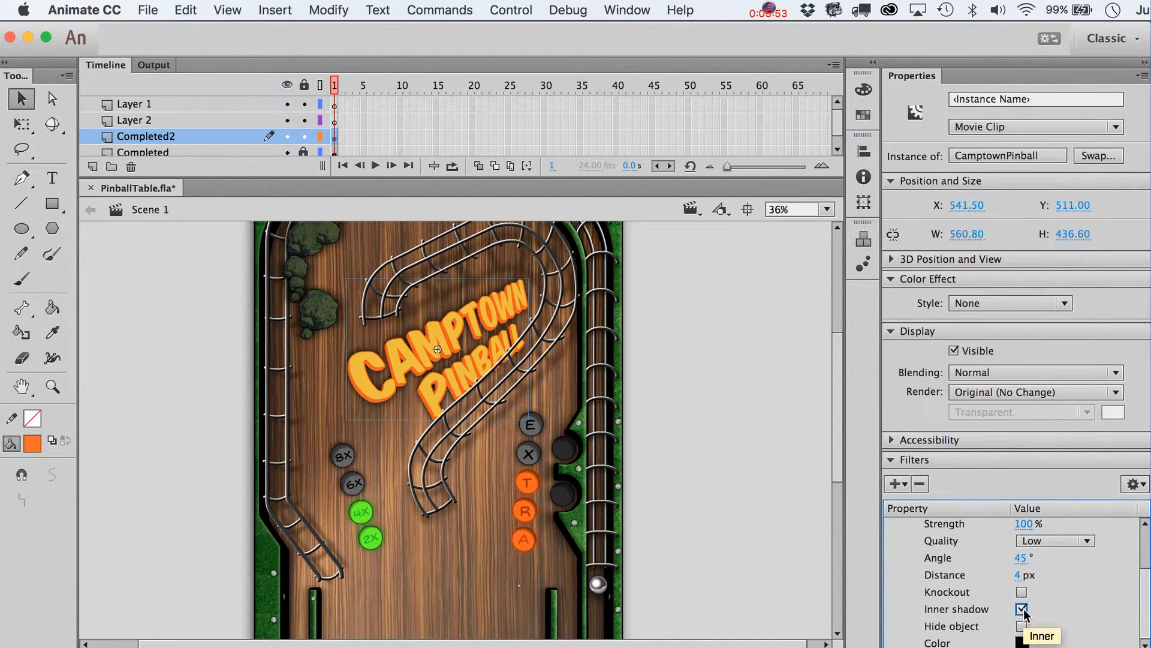
click(1018, 575)
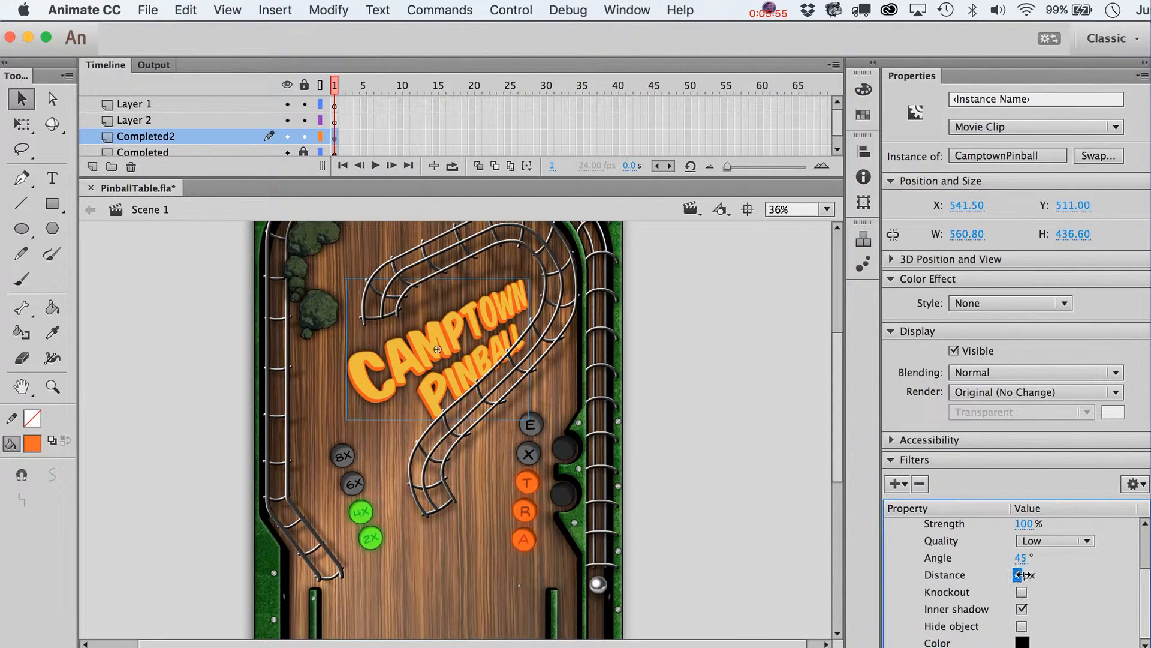
drag(1018, 575, 1030, 574)
Step: Set the title's Drop Shadow strength to 28% and its angle to 42°
scroll(1149, 580, up, 4)
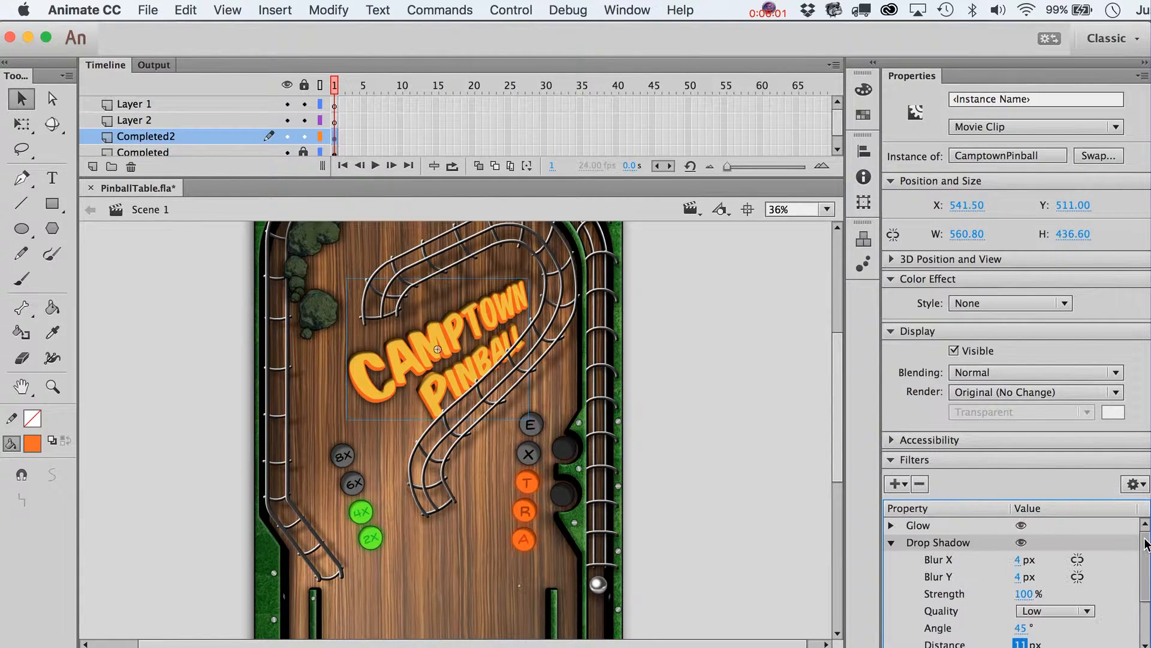
drag(1020, 628, 965, 600)
drag(1018, 627, 933, 641)
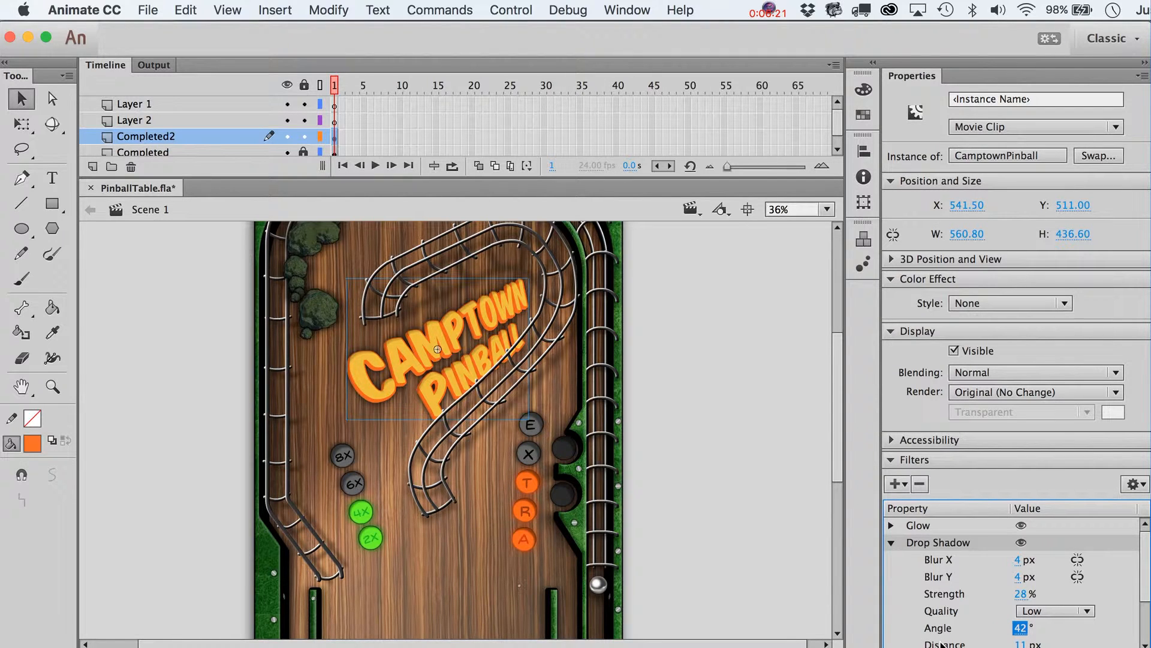
Step: Change the title's inner shadow color to white and deselect the title
scroll(1145, 592, down, 4)
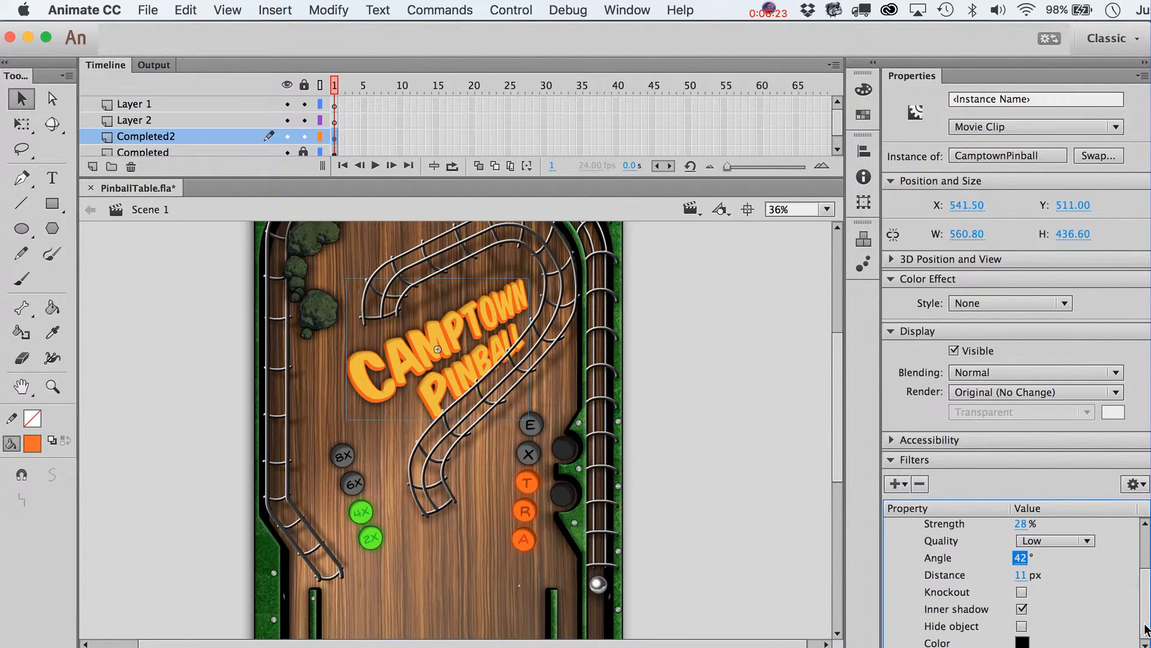
click(1021, 642)
click(765, 544)
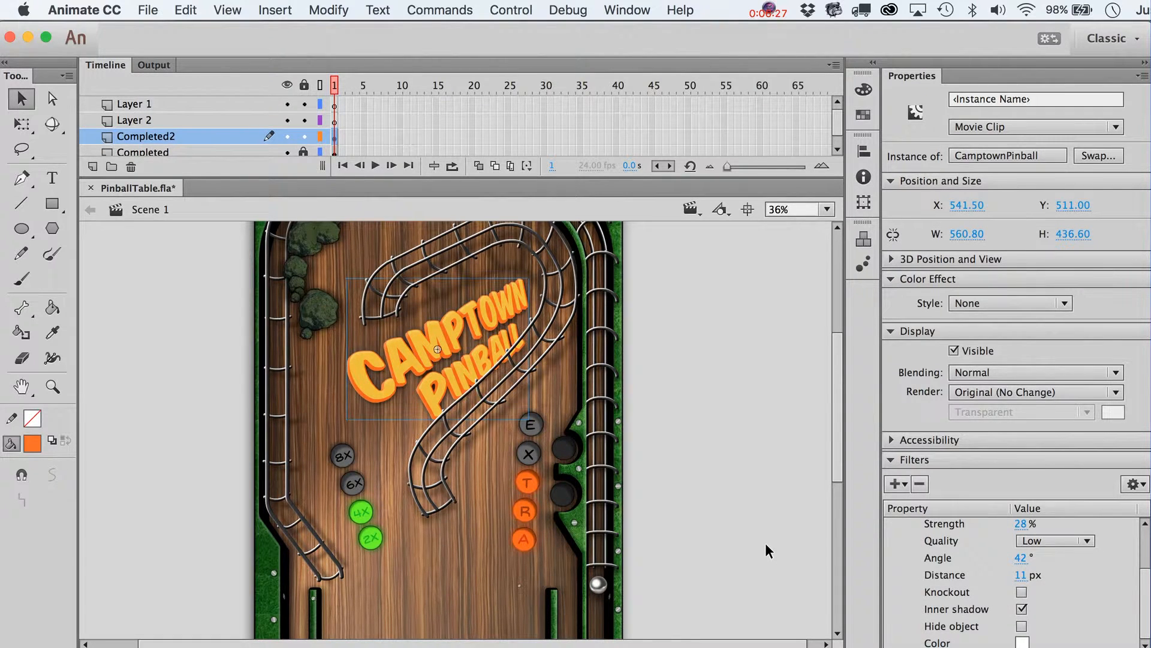
click(766, 542)
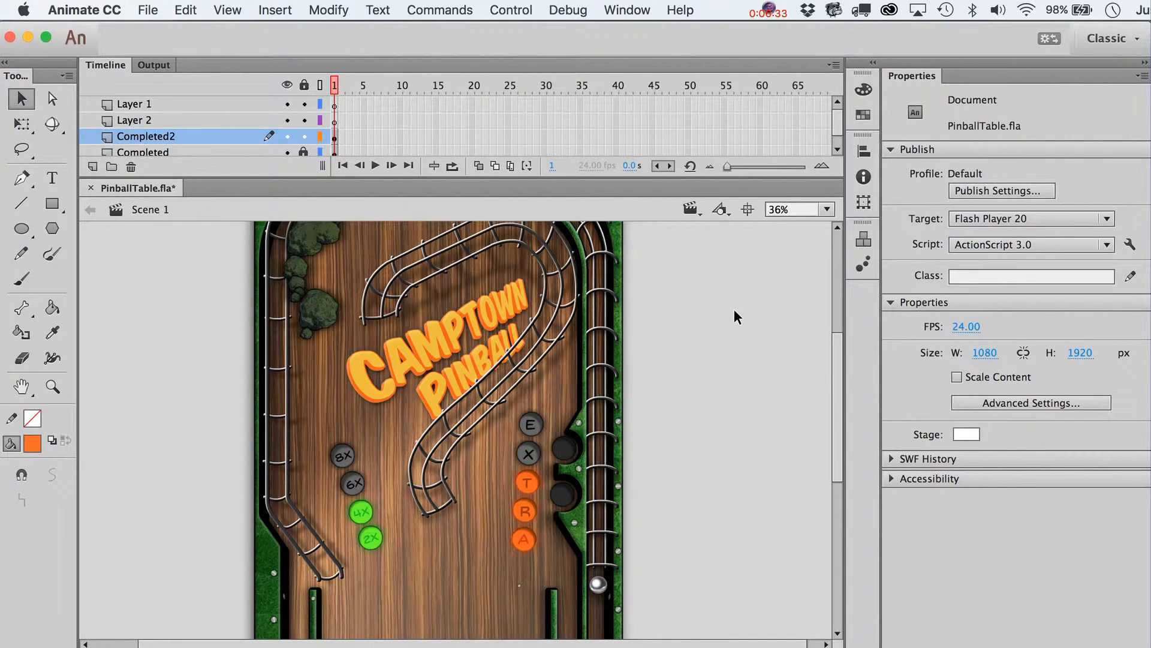
Step: Reselect the title and set its white inner shadow's strength to 72%
click(508, 304)
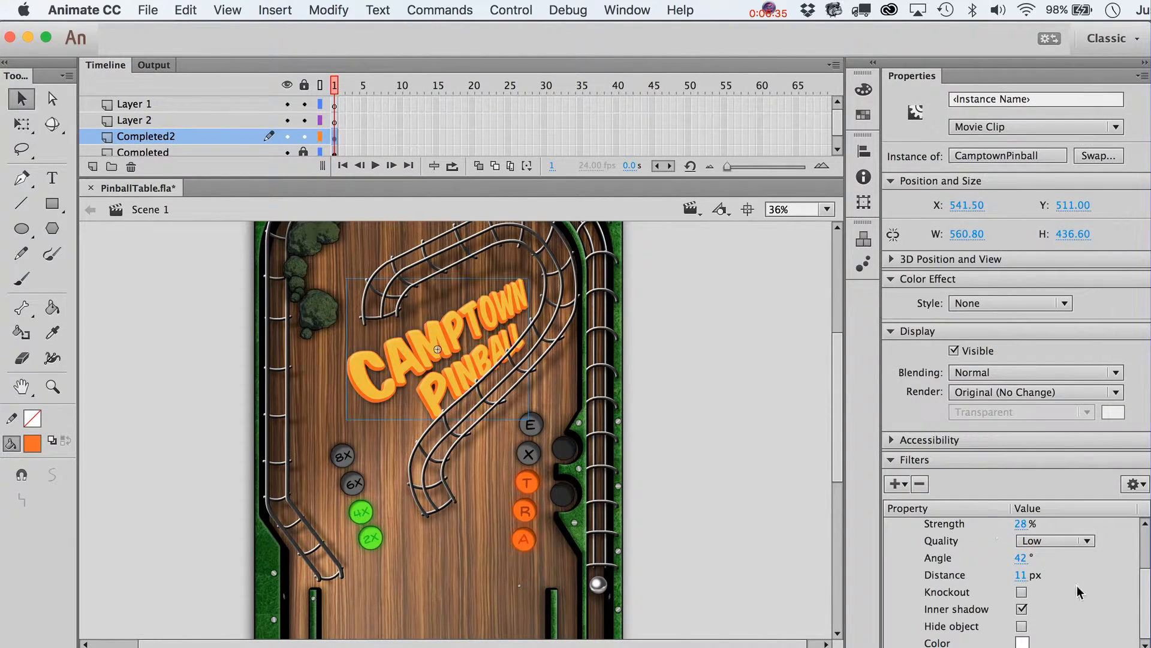
drag(1030, 531, 1069, 525)
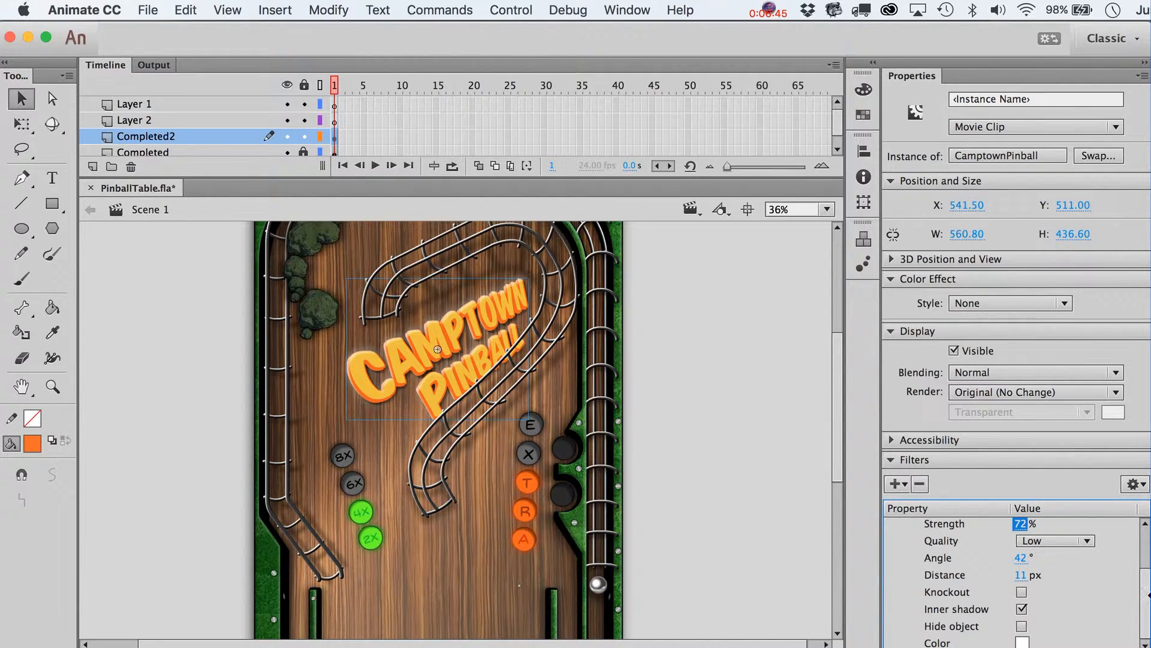
scroll(1146, 596, up, 3)
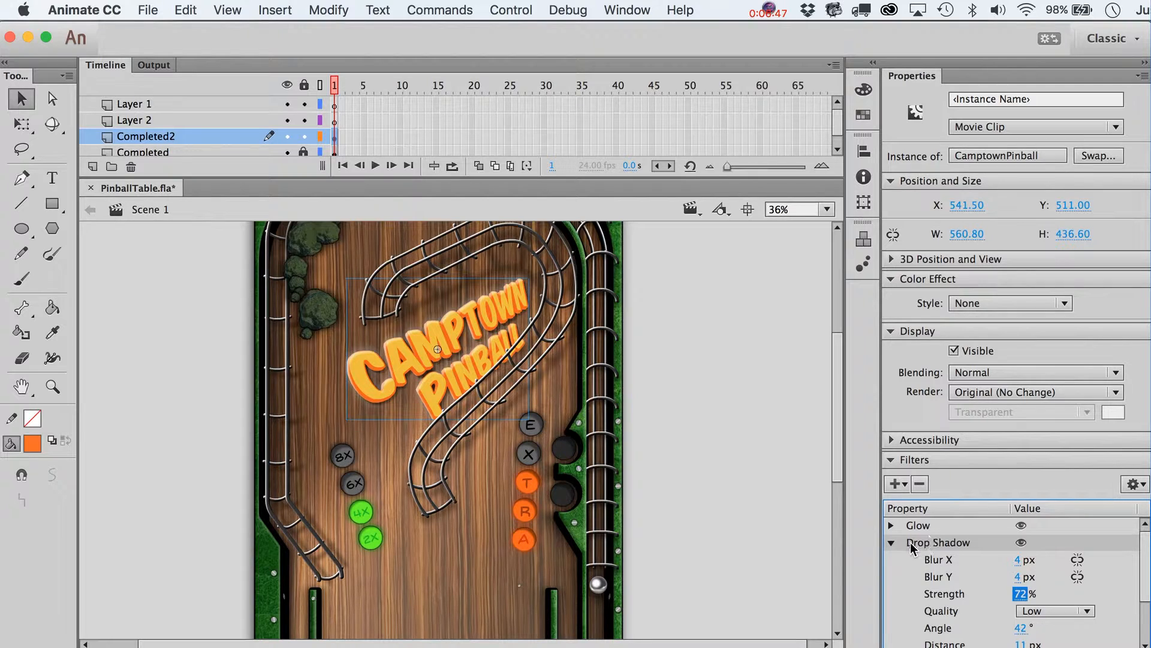
Step: Reorder the title's filters so Drop Shadow sits above Glow, and set the Drop Shadow strength to 40%
drag(928, 543, 920, 525)
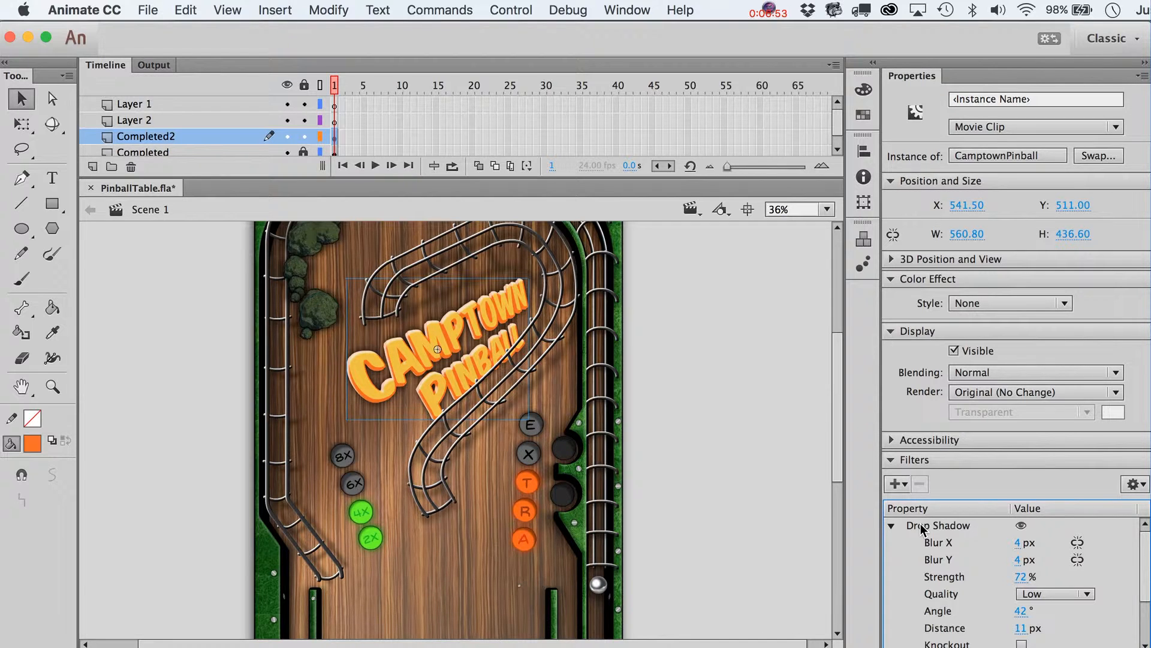
drag(1021, 576, 999, 580)
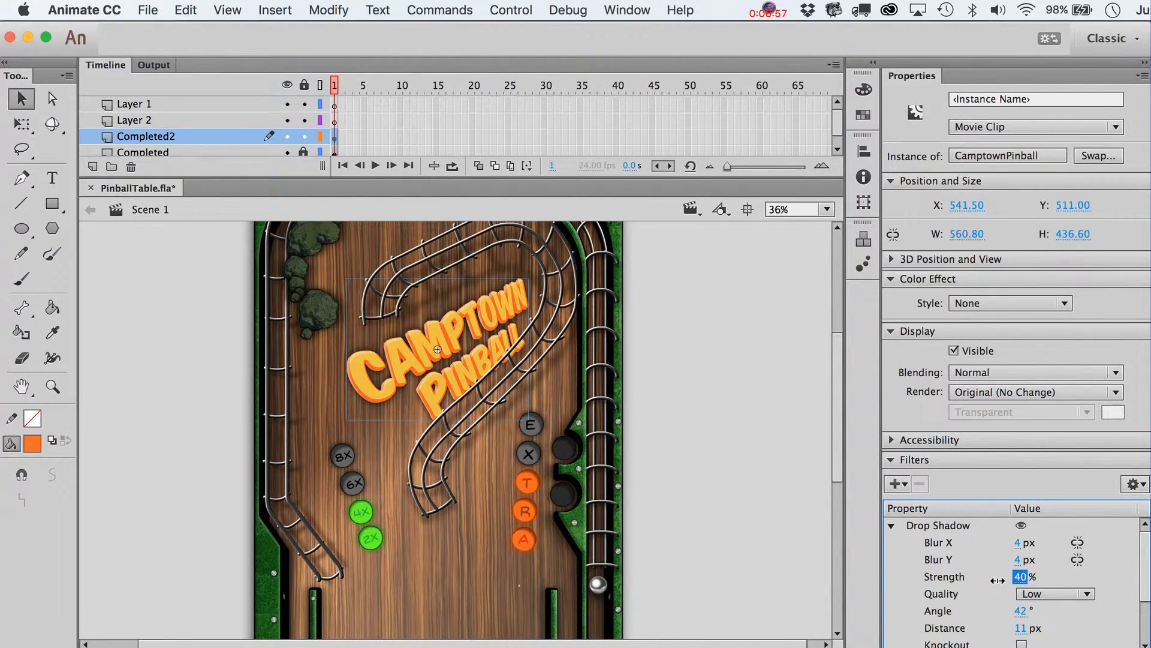
click(784, 443)
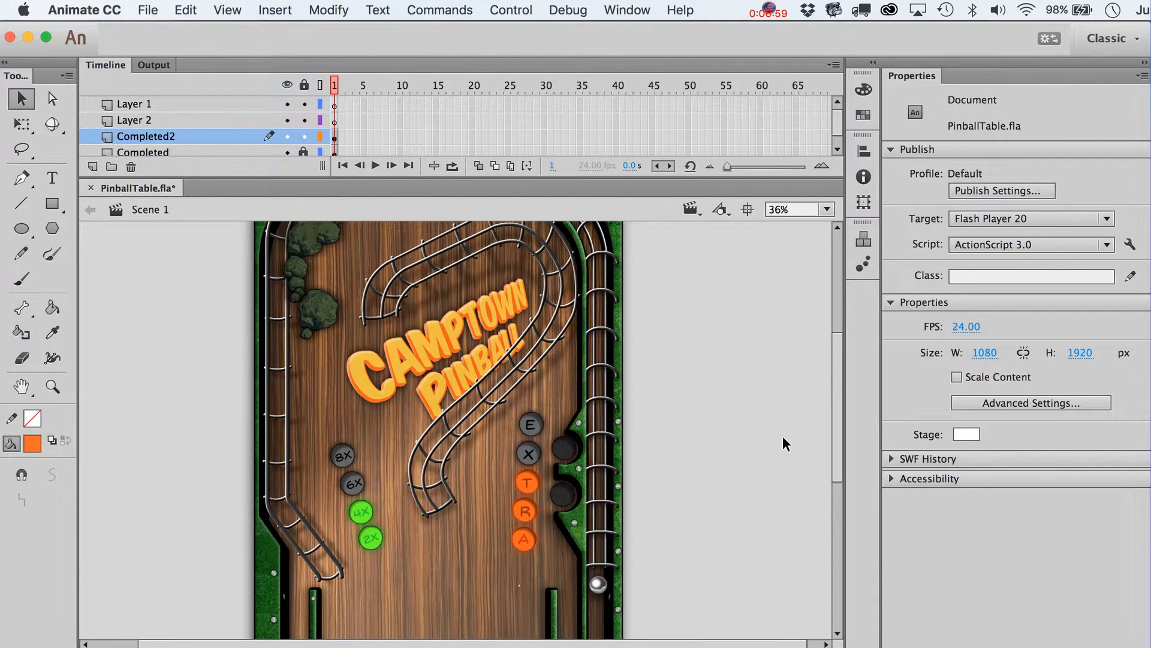
Step: Nudge the CAMPTOWN PINBALL title slightly right to X 544.30 and deselect it
click(483, 335)
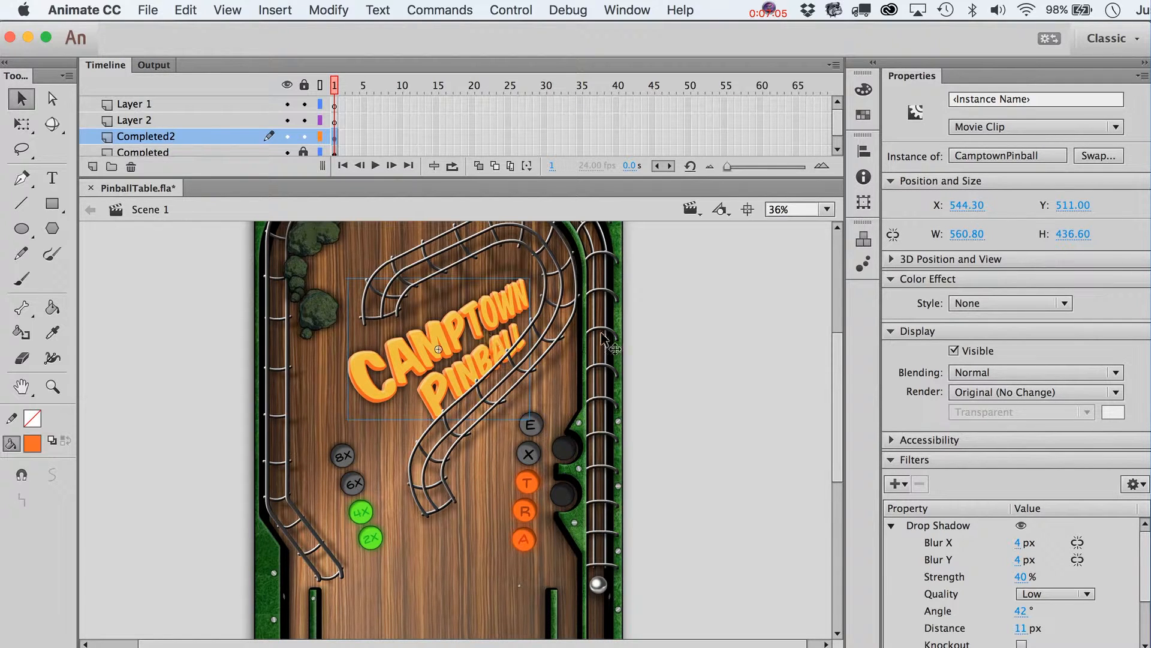
click(695, 358)
Step: Look over the lower part of the pinball table, from the title down to the flippers
scroll(695, 363, up, 3)
scroll(695, 359, down, 4)
scroll(696, 359, up, 3)
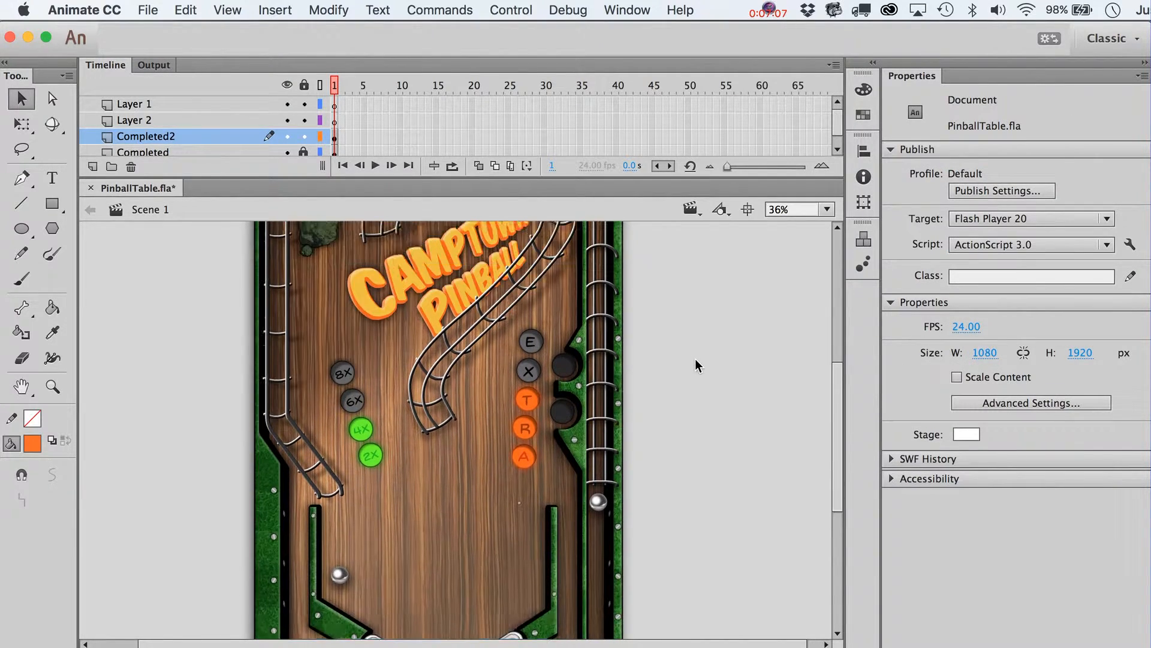
scroll(695, 364, down, 3)
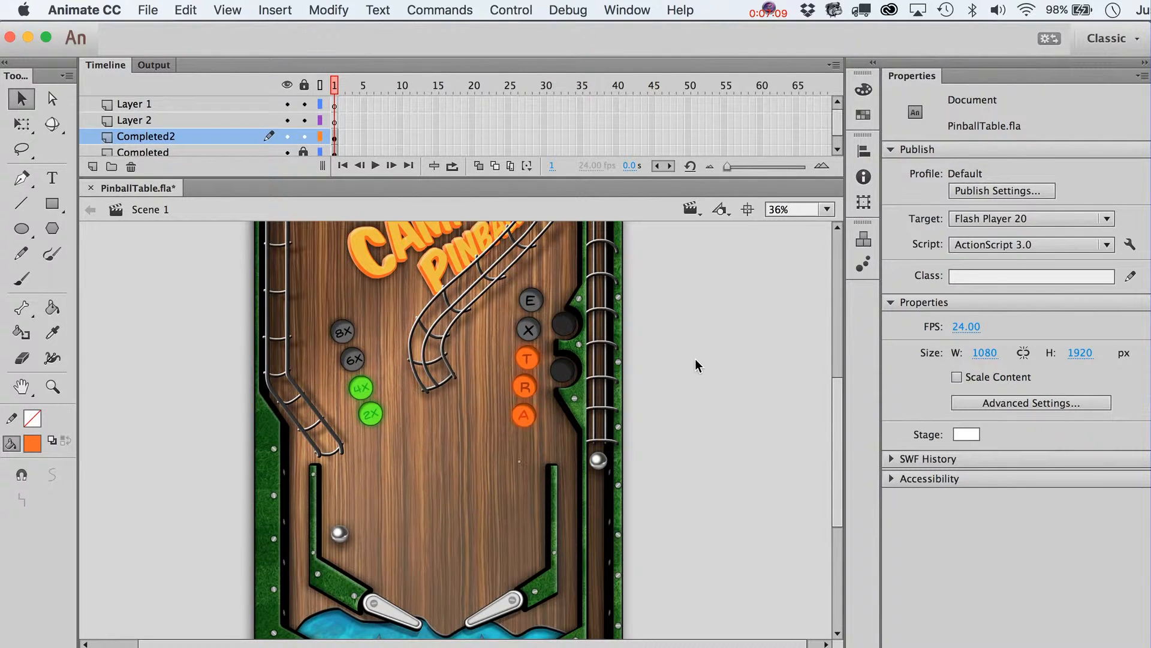
scroll(696, 364, up, 1)
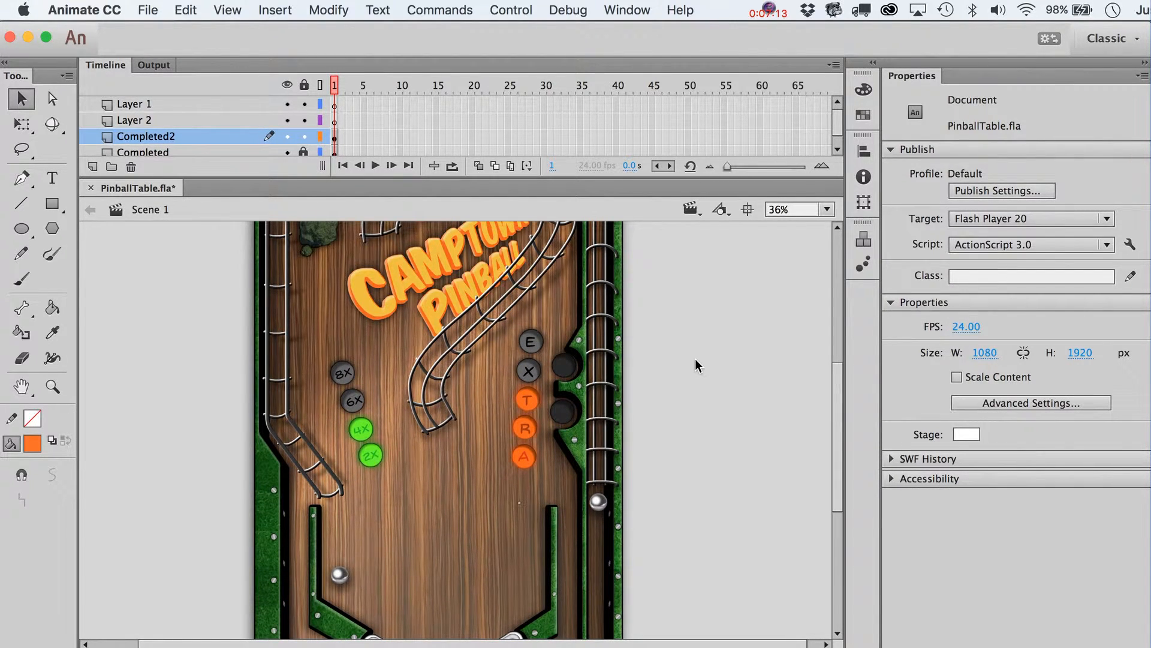
scroll(696, 364, down, 2)
scroll(695, 364, up, 2)
scroll(696, 363, up, 1)
scroll(696, 364, down, 2)
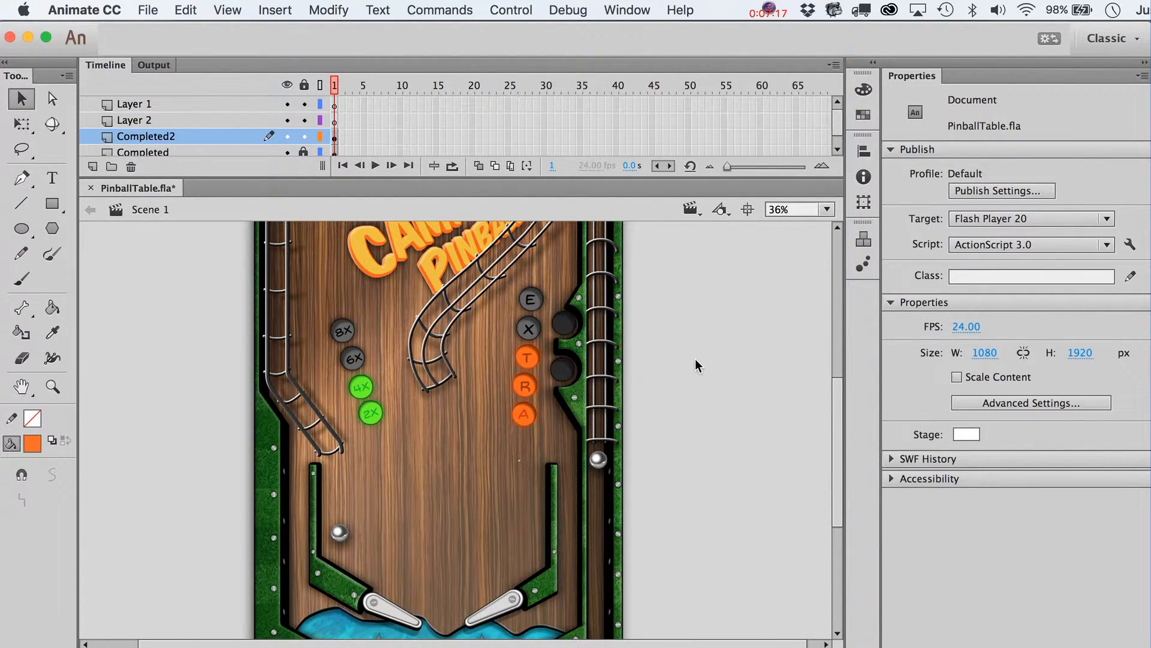
Step: Switch to the Text tool, lock the Completed2 layer and make frame 1 of Layer 2 active
click(52, 177)
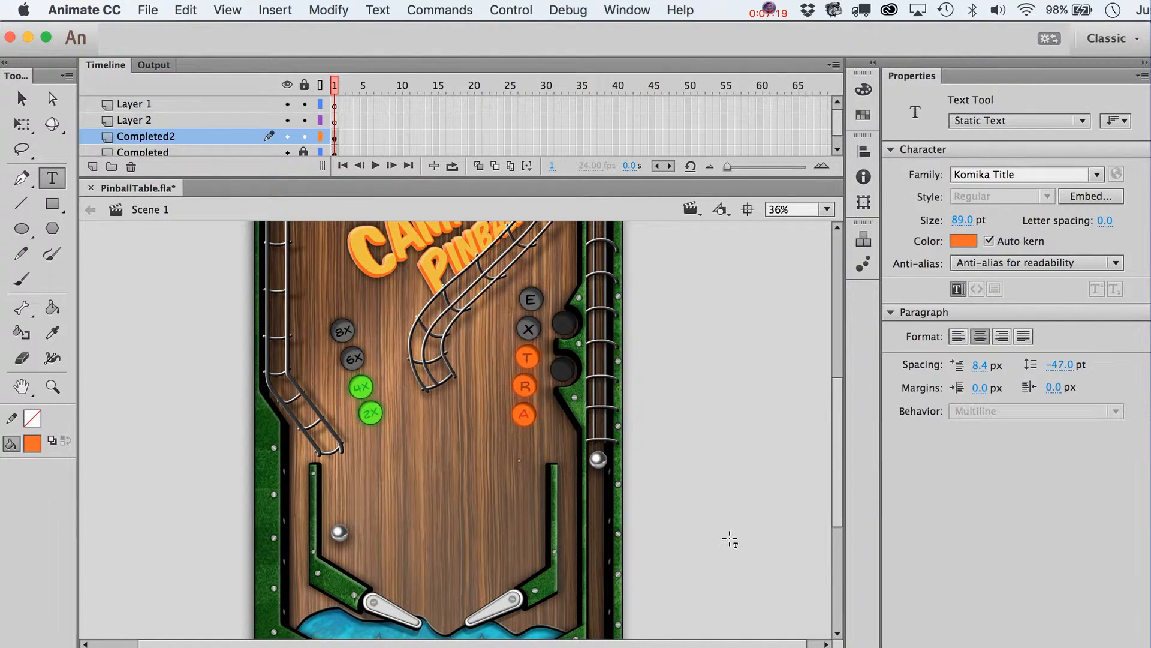
click(303, 137)
click(334, 120)
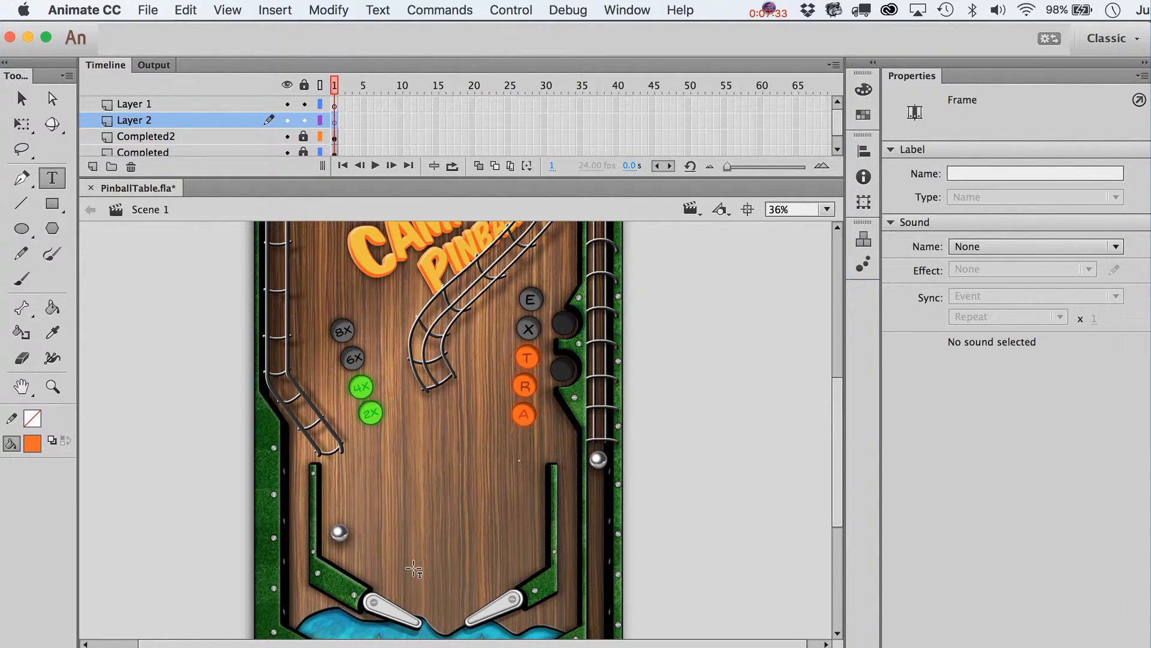
Step: Add the static text "JR. CAMPER" just above the flippers in the Back Issues BB font
click(416, 575)
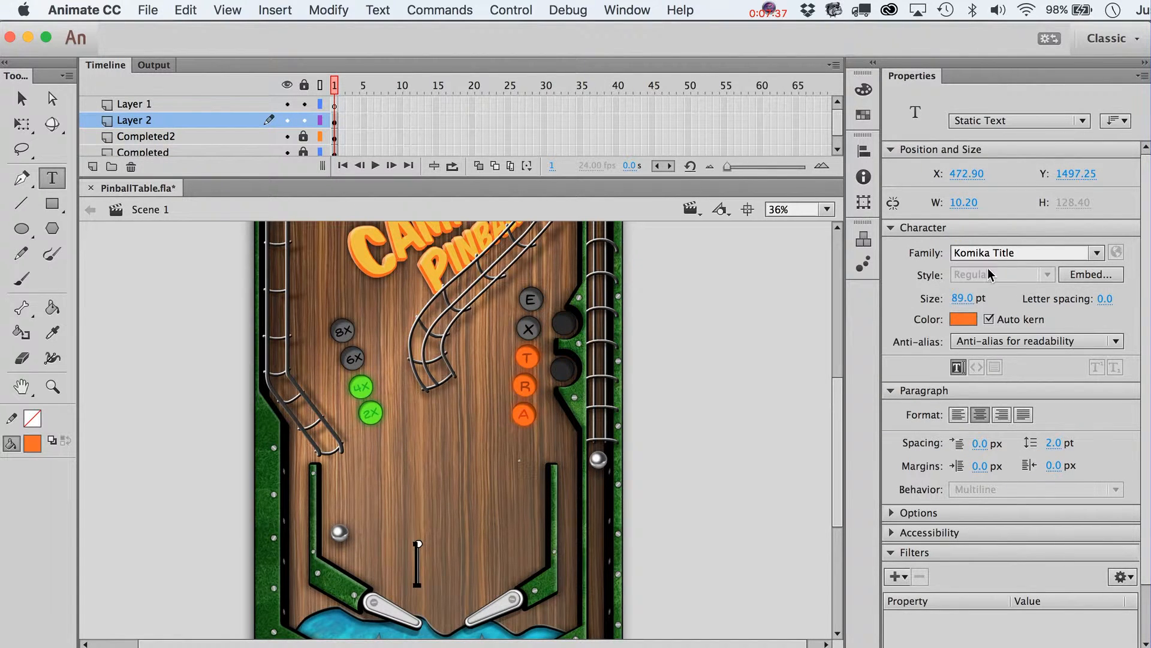
click(1002, 252)
text(Back Issues BB)
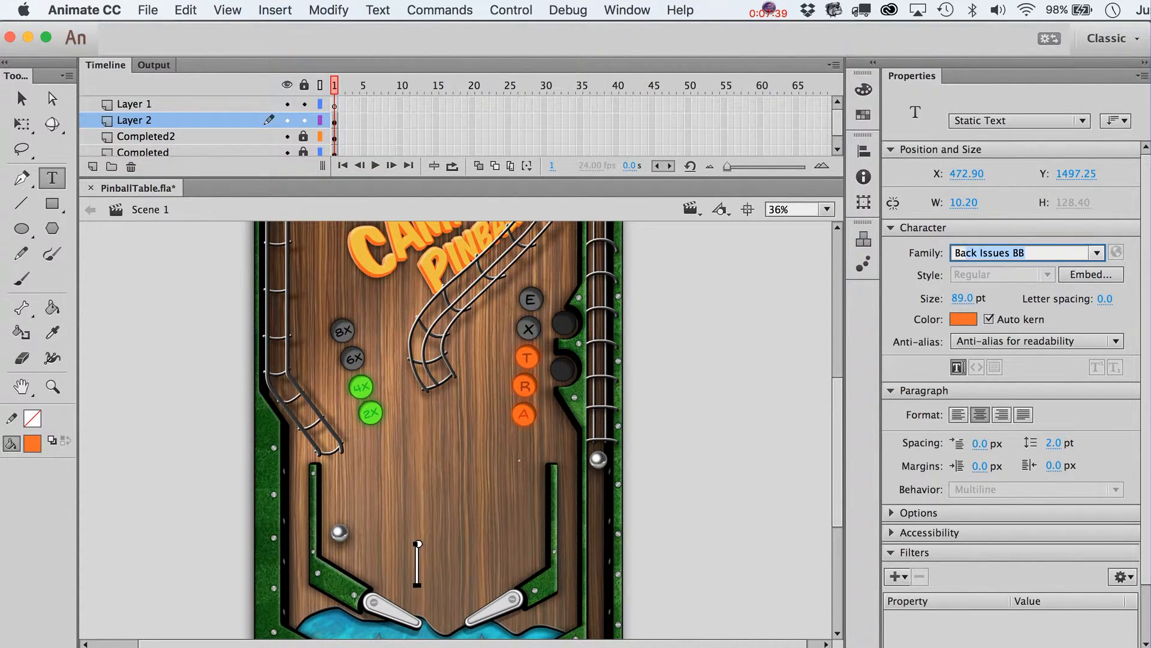
key(Return)
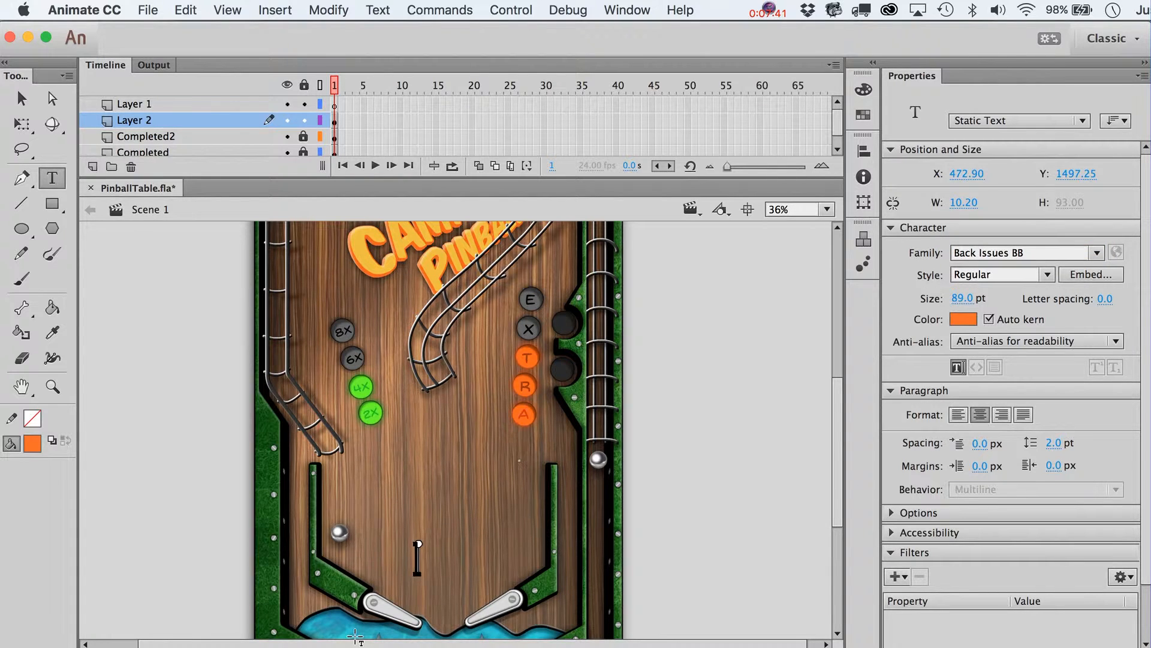
text(JR. CAMP)
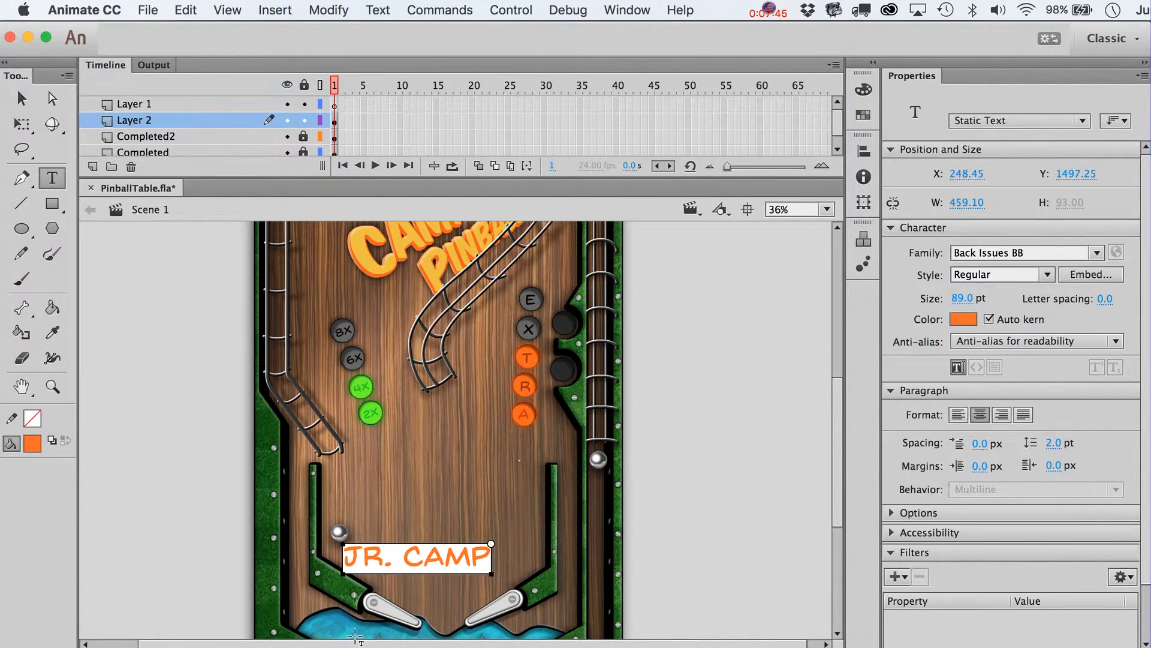
text(ER)
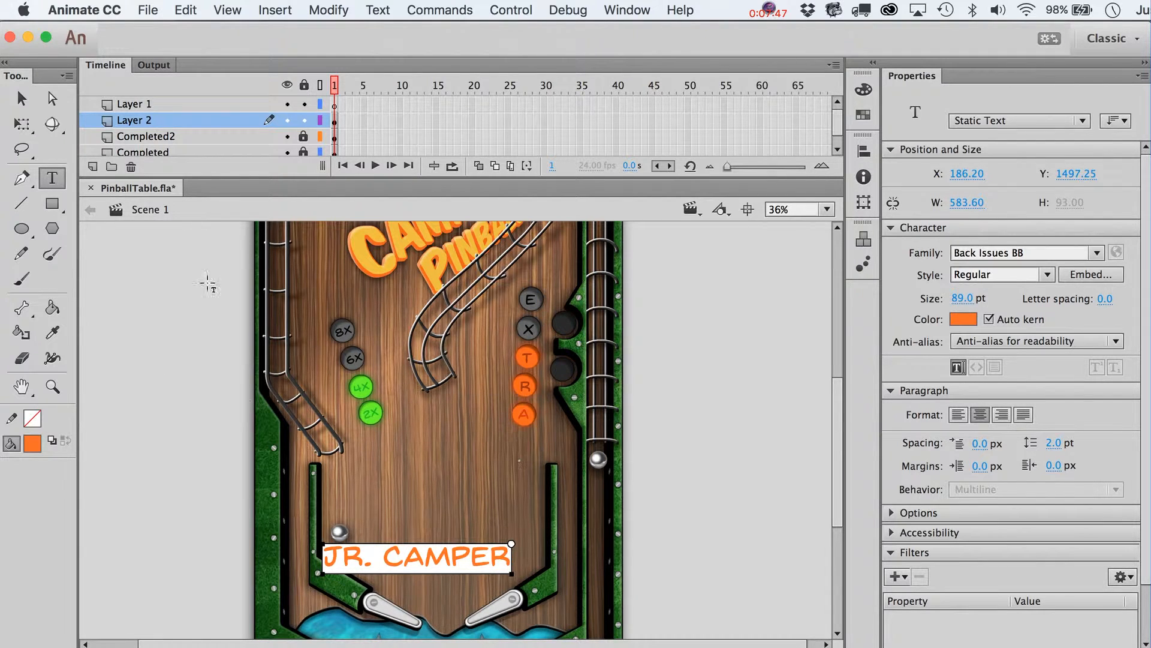
Step: Scale the JR. CAMPER text down to about 310 px wide, center it above the flippers and deselect it
click(23, 99)
key(q)
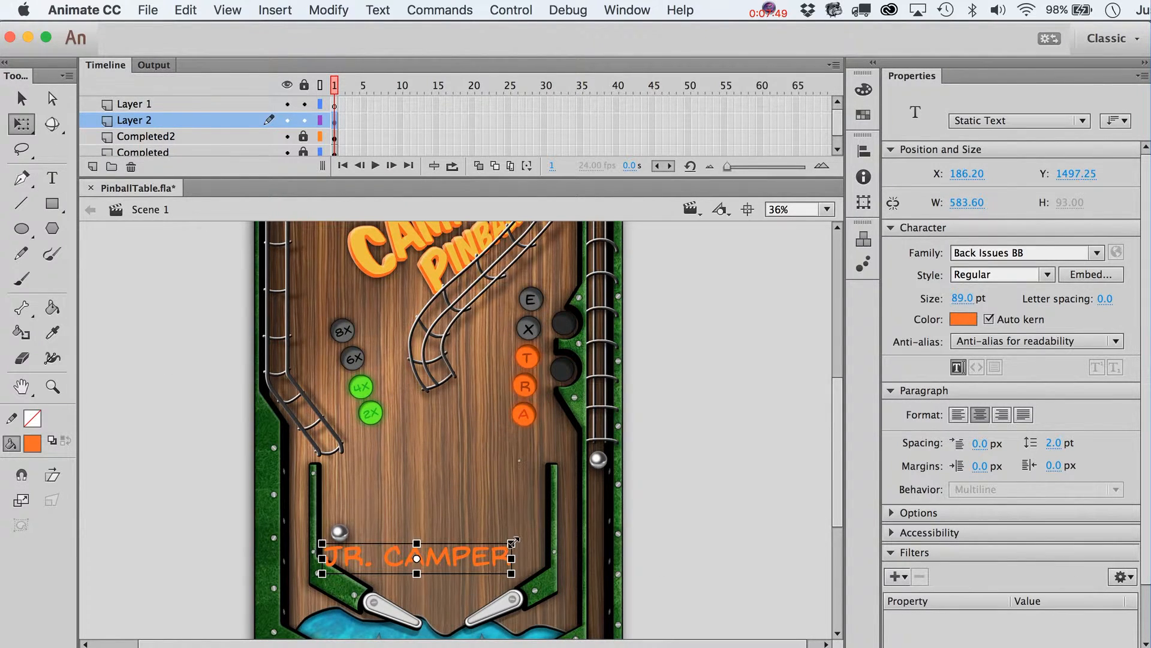
drag(511, 543, 488, 557)
key(v)
scroll(483, 508, down, 3)
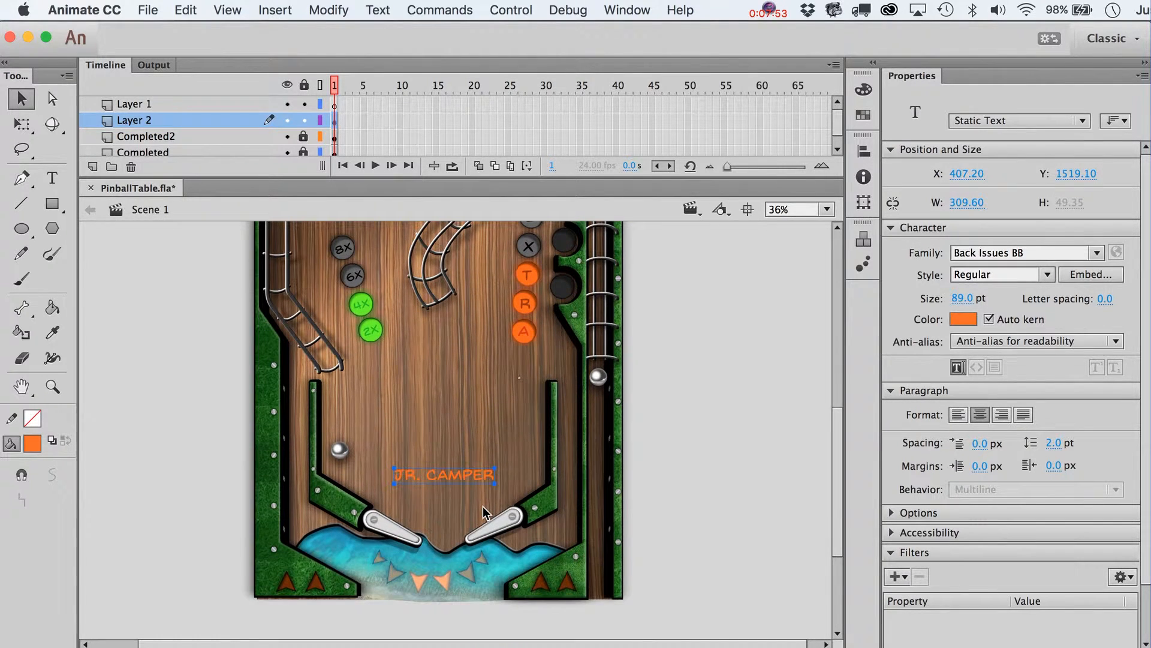
key(q)
click(653, 443)
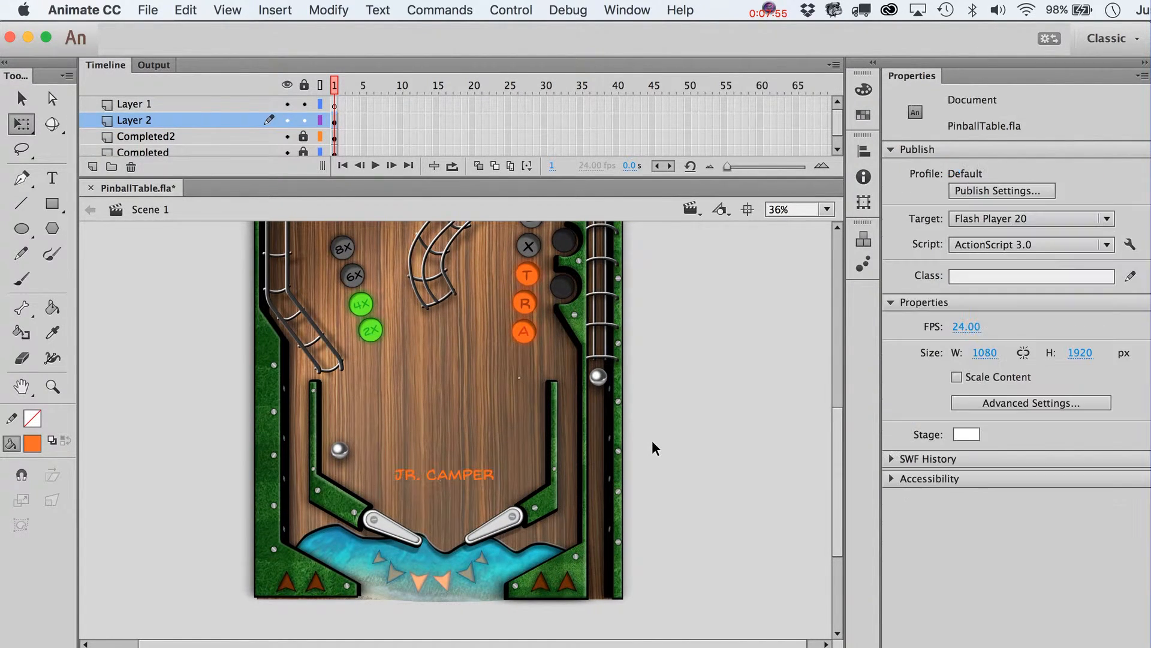
Step: Draw a brown, stroke-free rectangle slightly wider than the JR. CAMPER text, directly above it
click(52, 203)
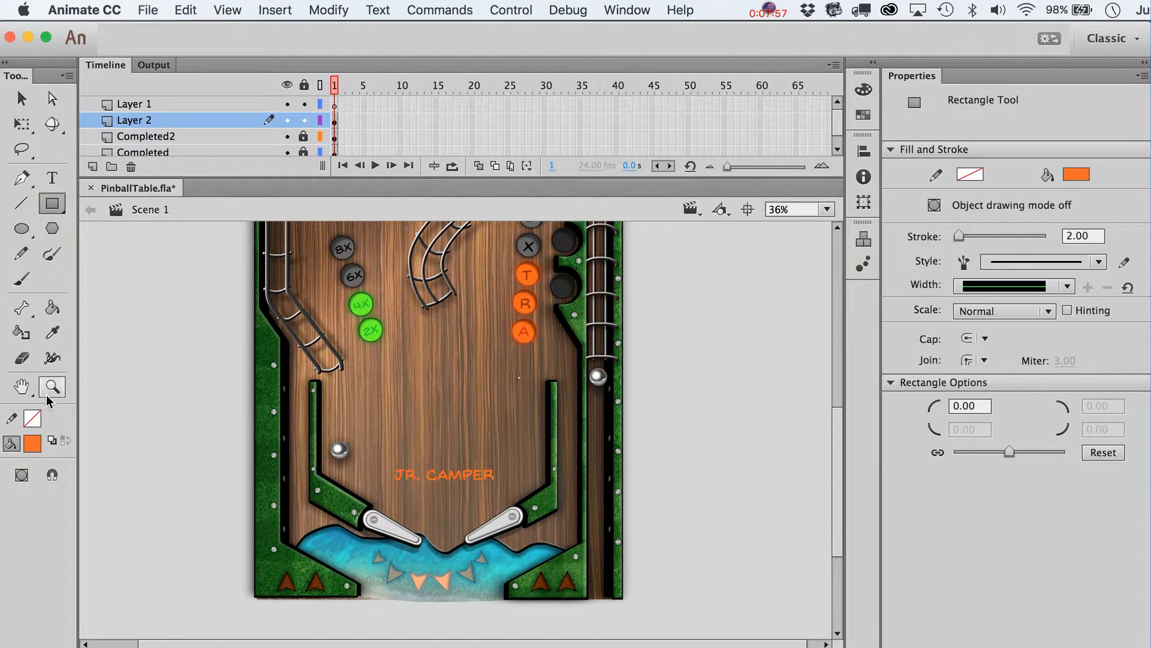
click(33, 443)
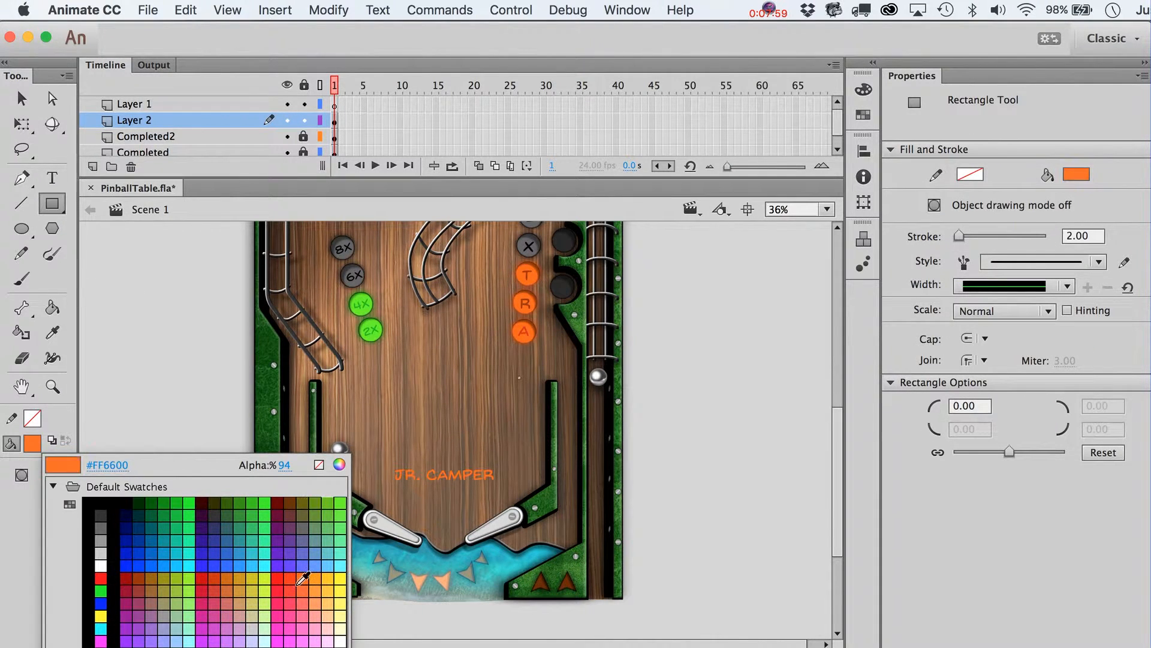
click(162, 574)
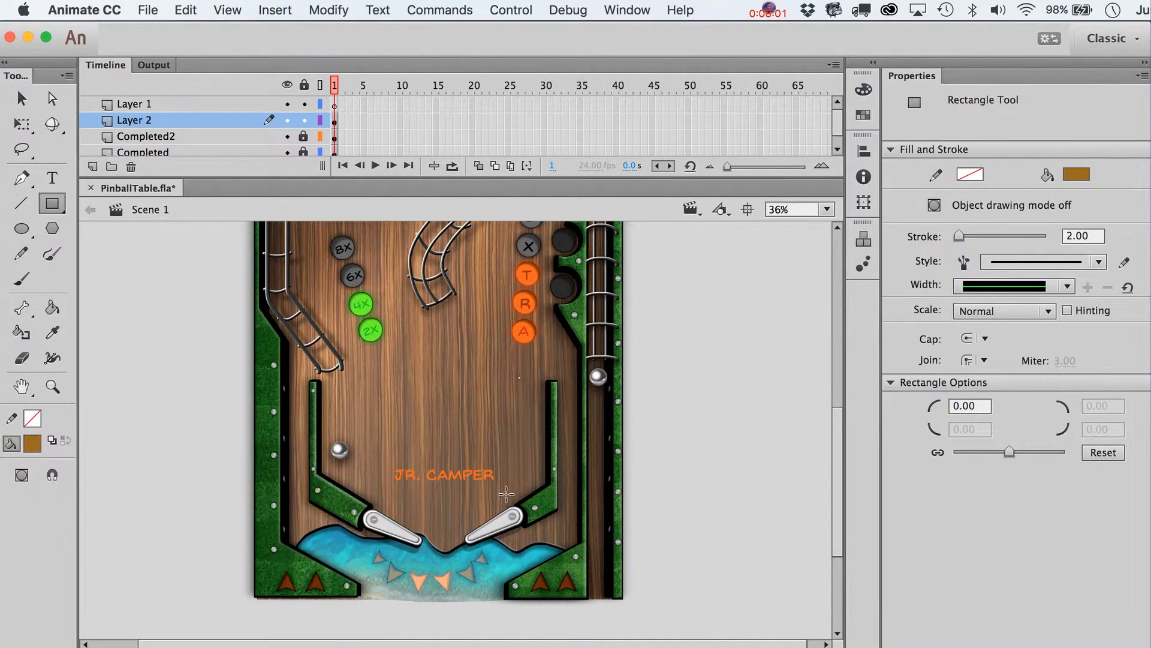
drag(392, 430, 503, 448)
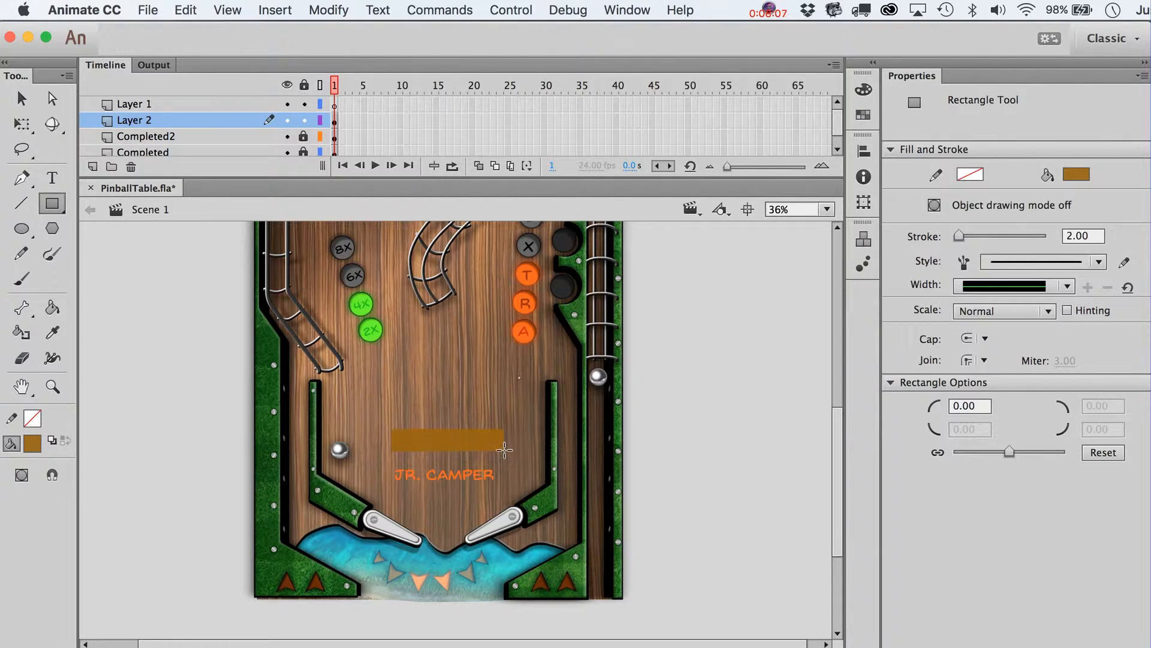
Step: Reshape the brown rectangle into a plank with slanted ends and rotate it slightly counterclockwise
key(v)
click(475, 445)
click(651, 469)
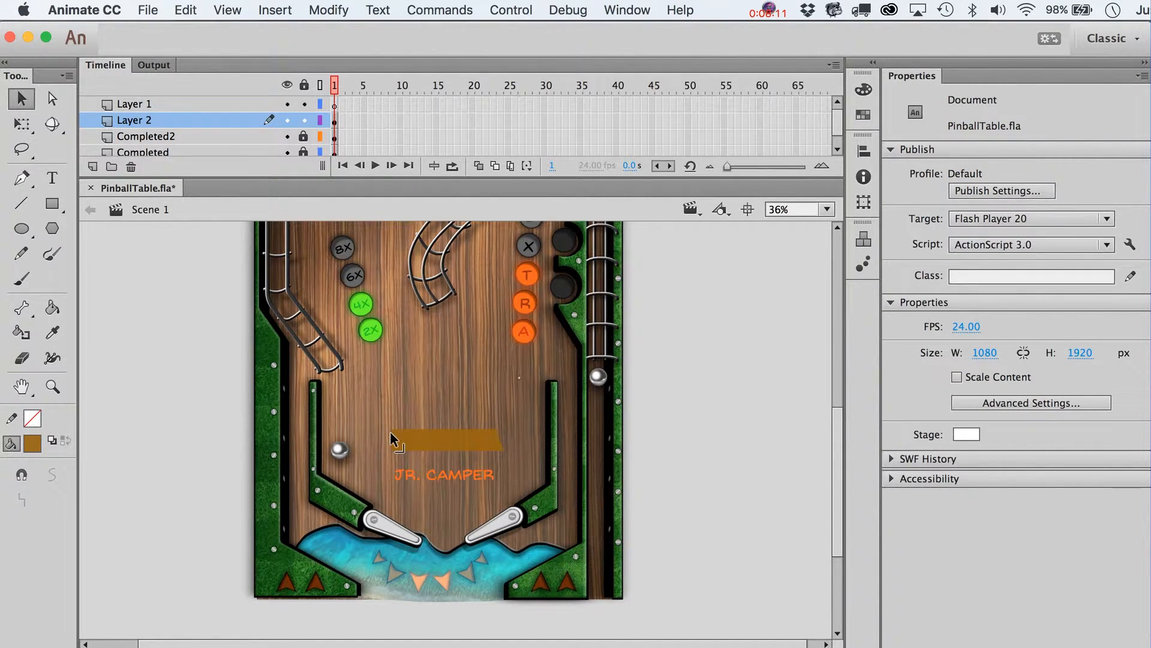
click(422, 433)
key(q)
drag(515, 429, 514, 425)
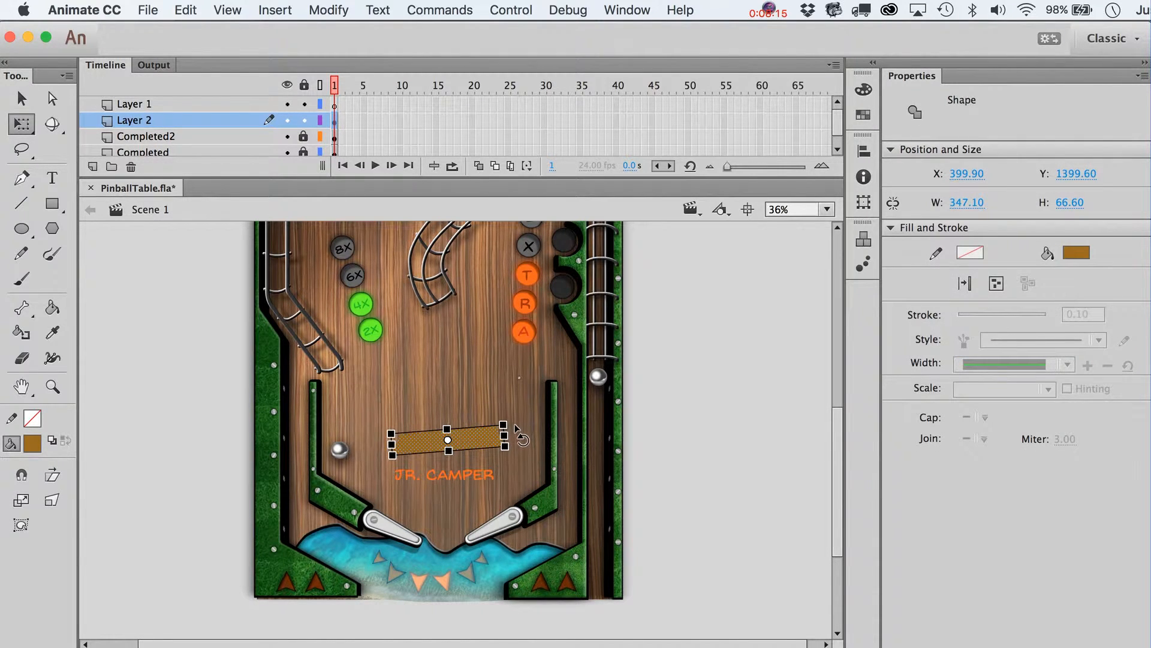
key(v)
Step: Convert the brown plank to a Movie Clip symbol named "sign"
key(F8)
text(sign)
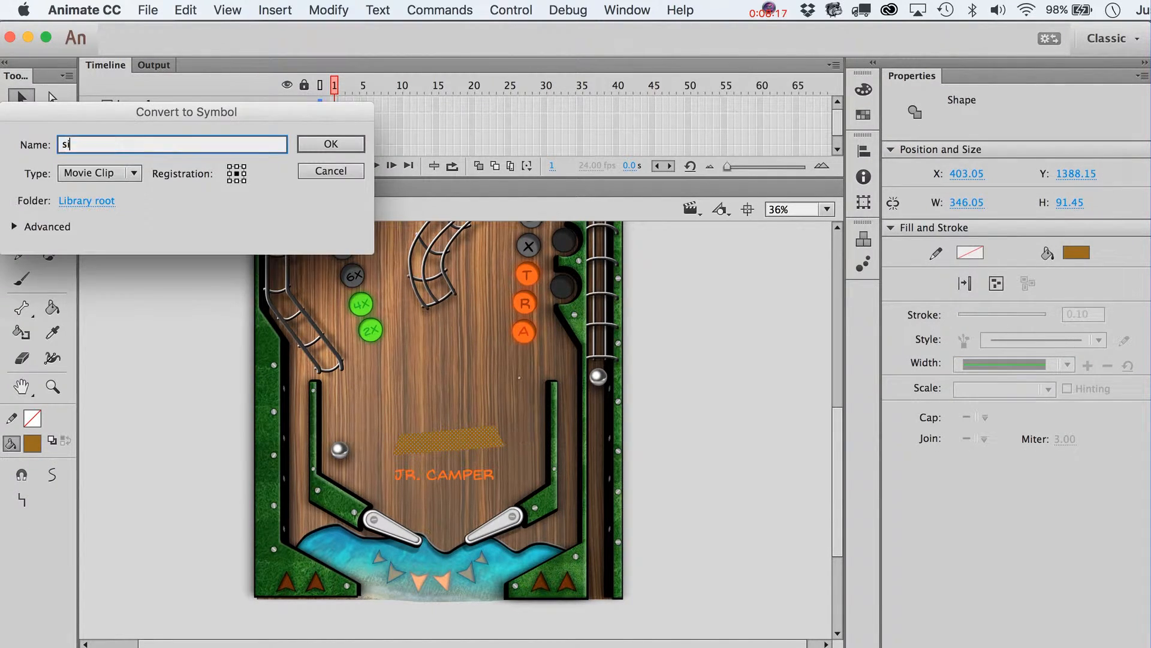
key(Return)
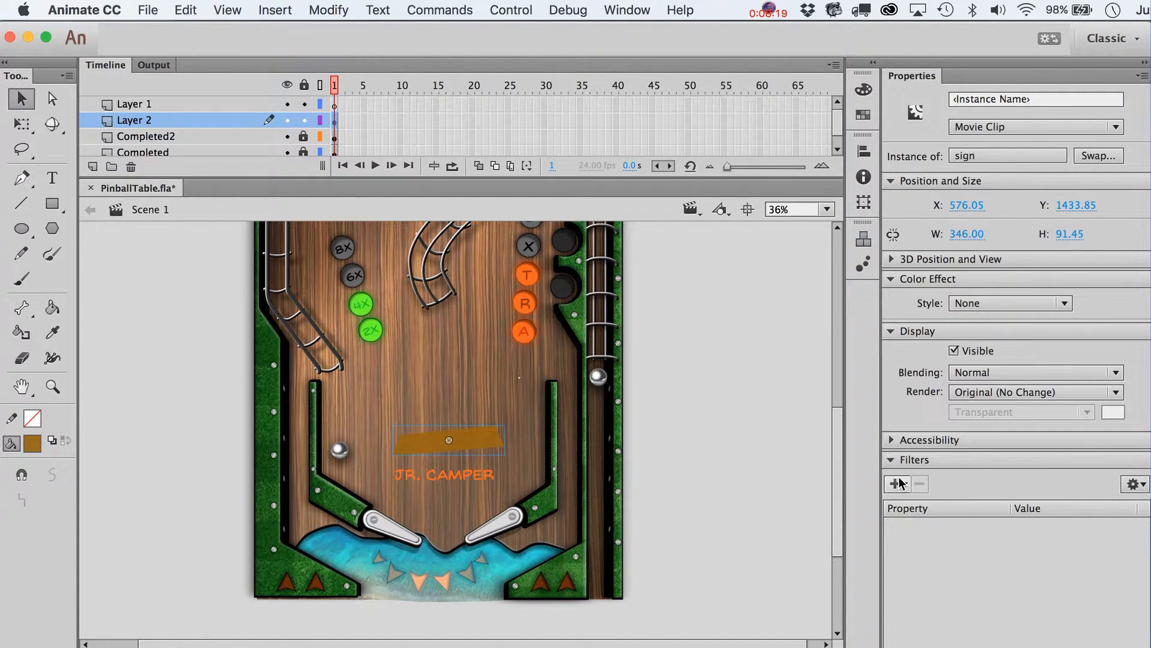
Step: Add a Drop Shadow to the sign with a 13 px distance, 47° angle and 40% strength
click(906, 485)
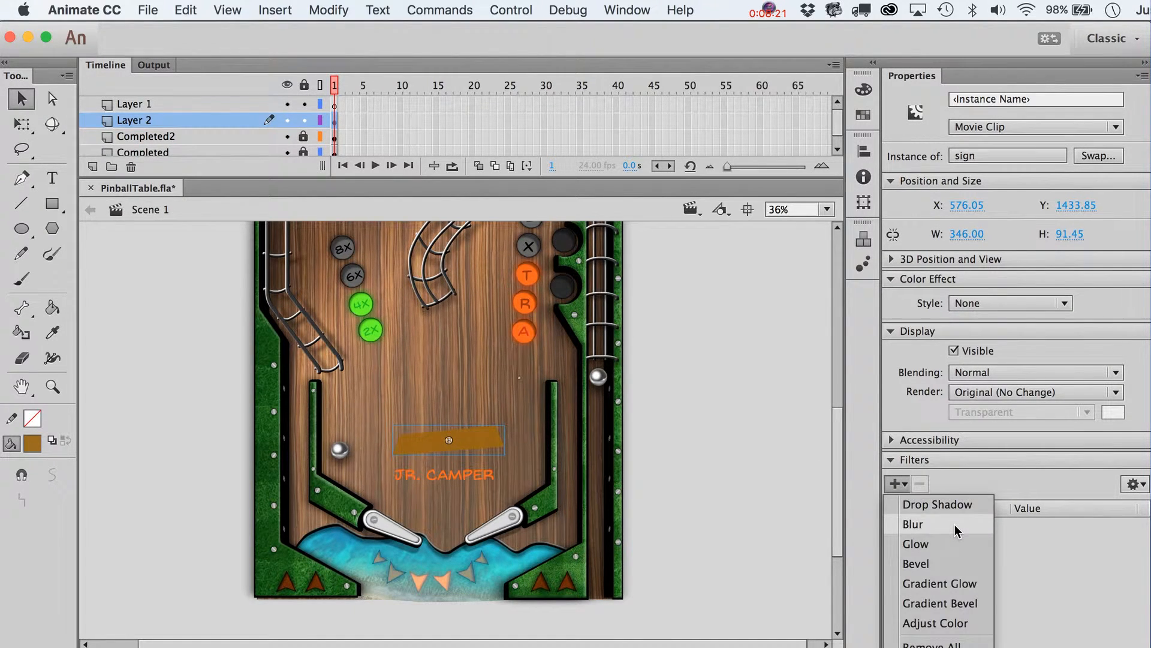
click(954, 509)
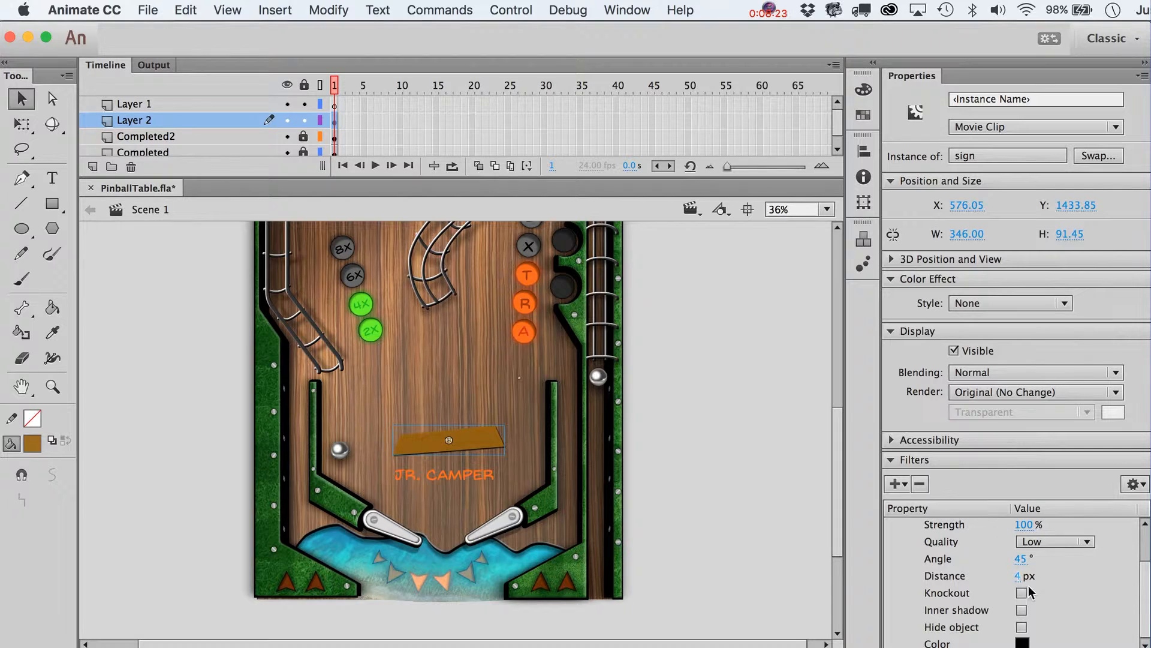
mouse_move(1018, 576)
mouse_down()
mouse_move(1037, 578)
mouse_move(1015, 558)
mouse_move(1000, 561)
mouse_up()
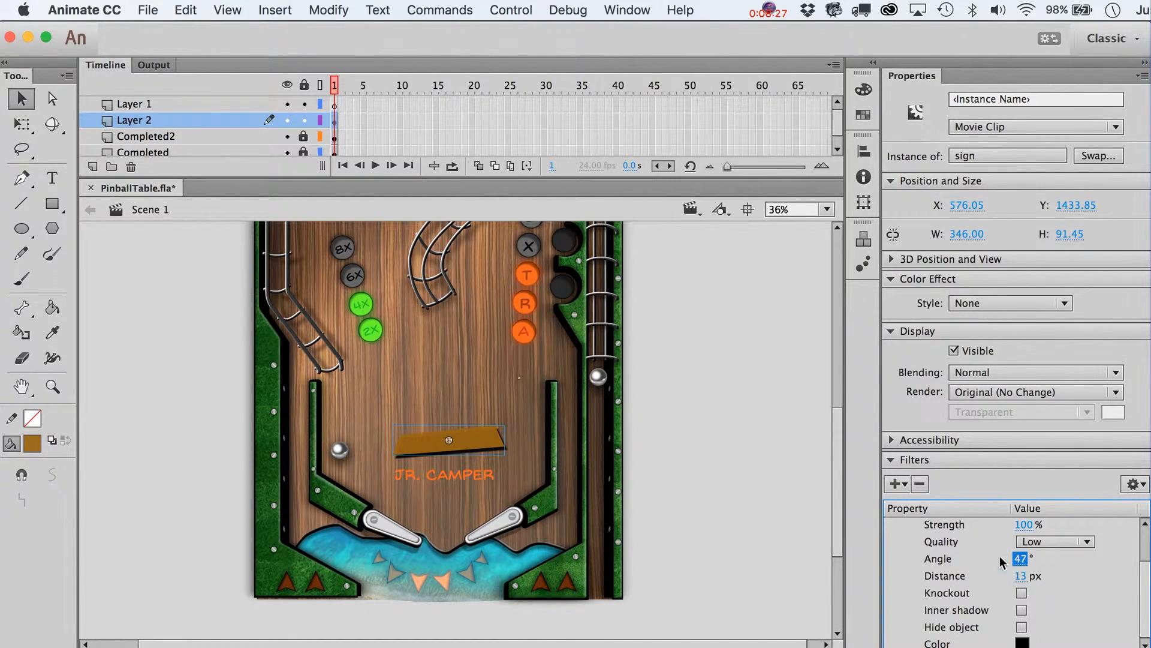
drag(1021, 524, 971, 530)
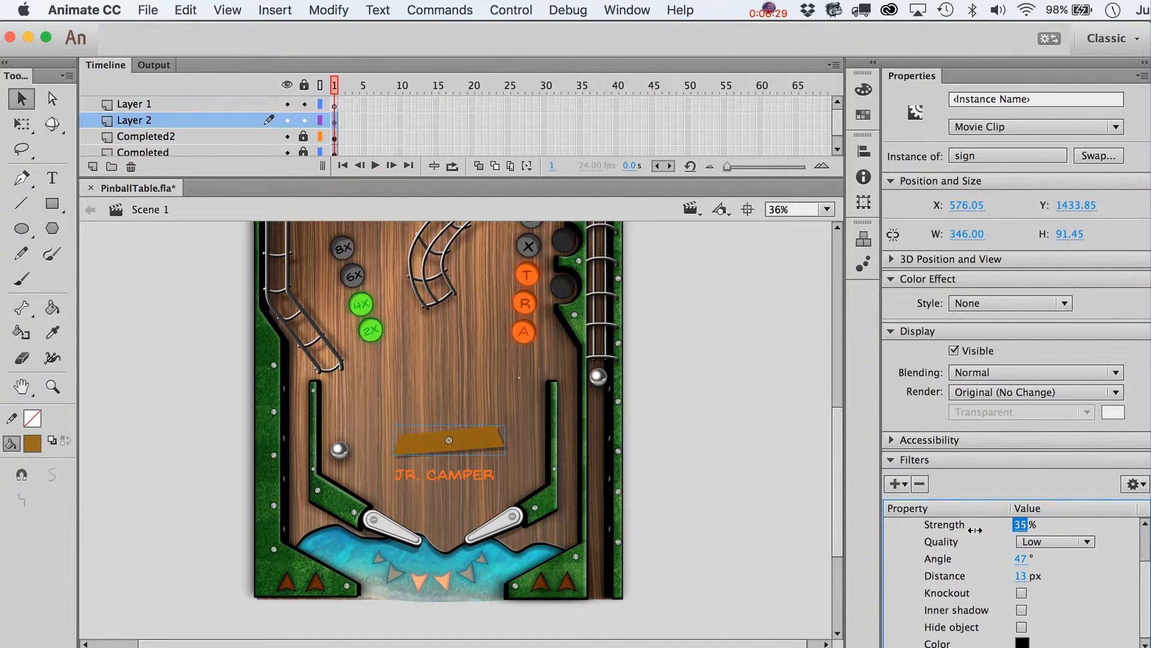
Step: Add an inner Bevel filter to the sign, set its strength to 38%, adjust its distance and deselect the sign
click(899, 484)
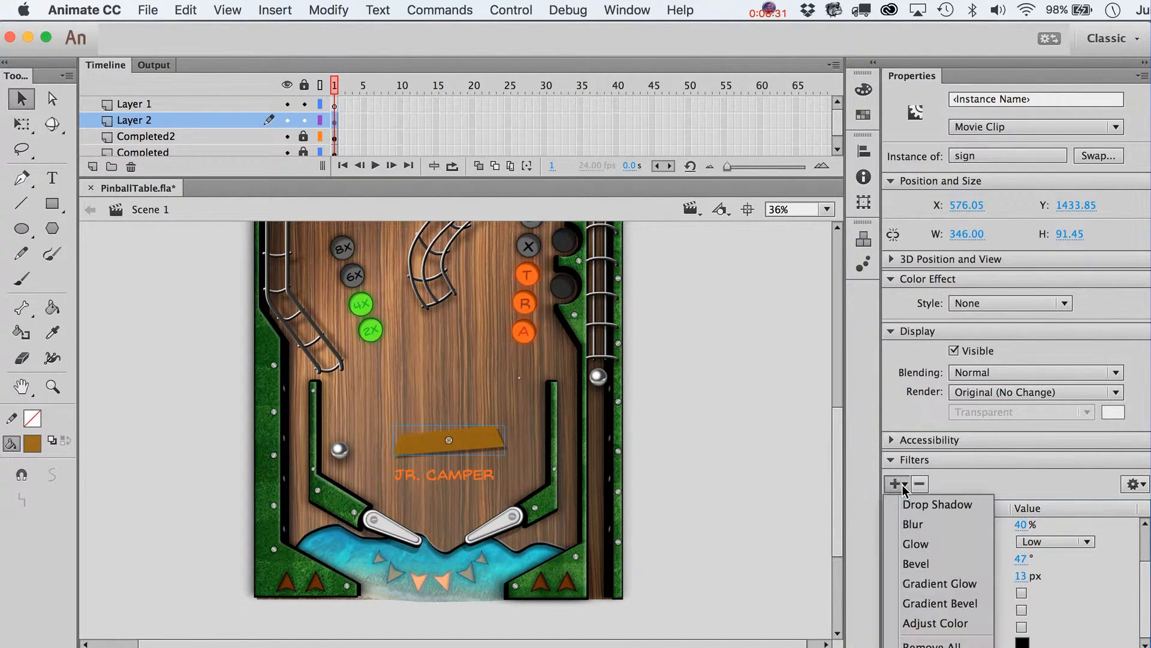
click(936, 564)
click(1029, 524)
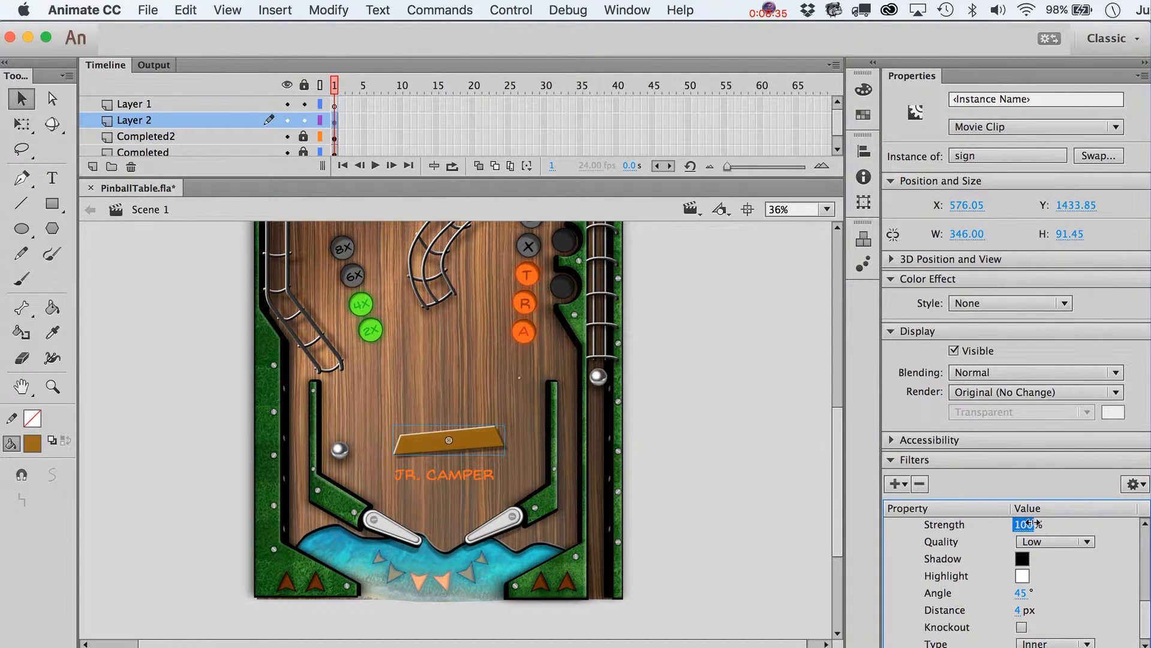
drag(1030, 524, 981, 525)
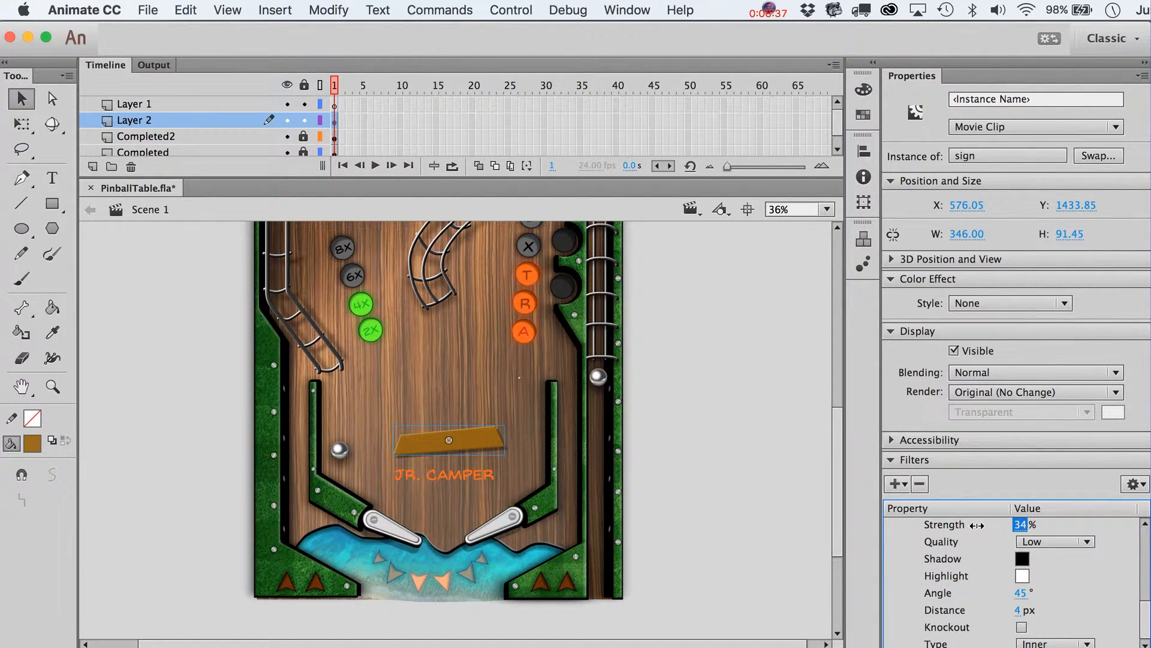
click(1018, 610)
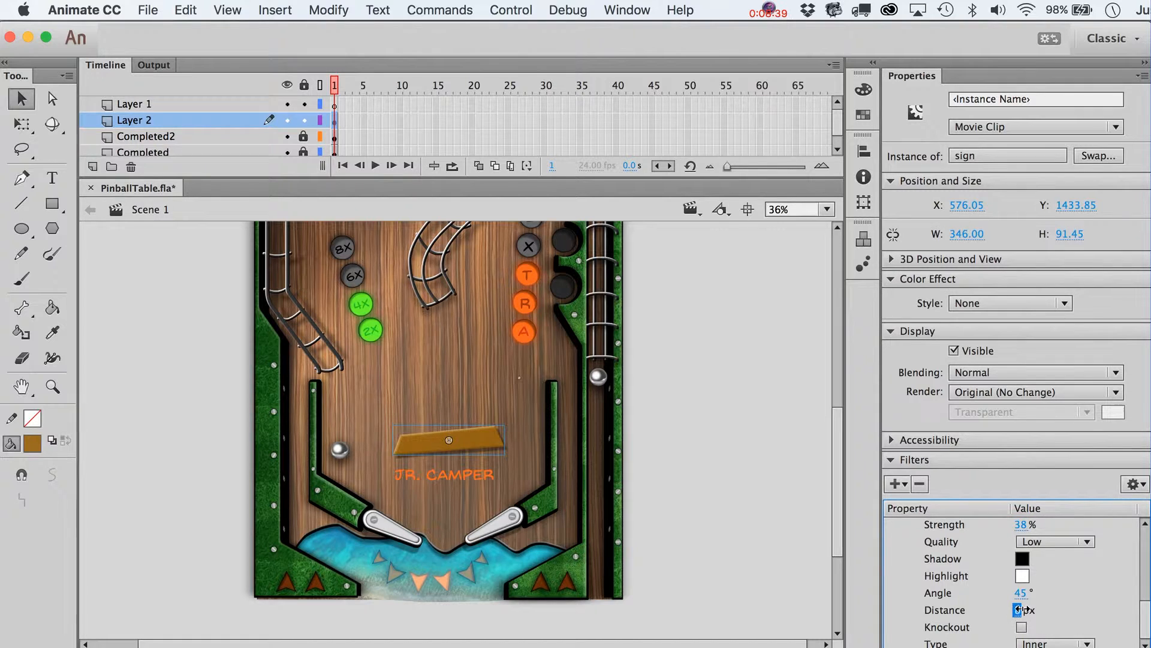
click(563, 471)
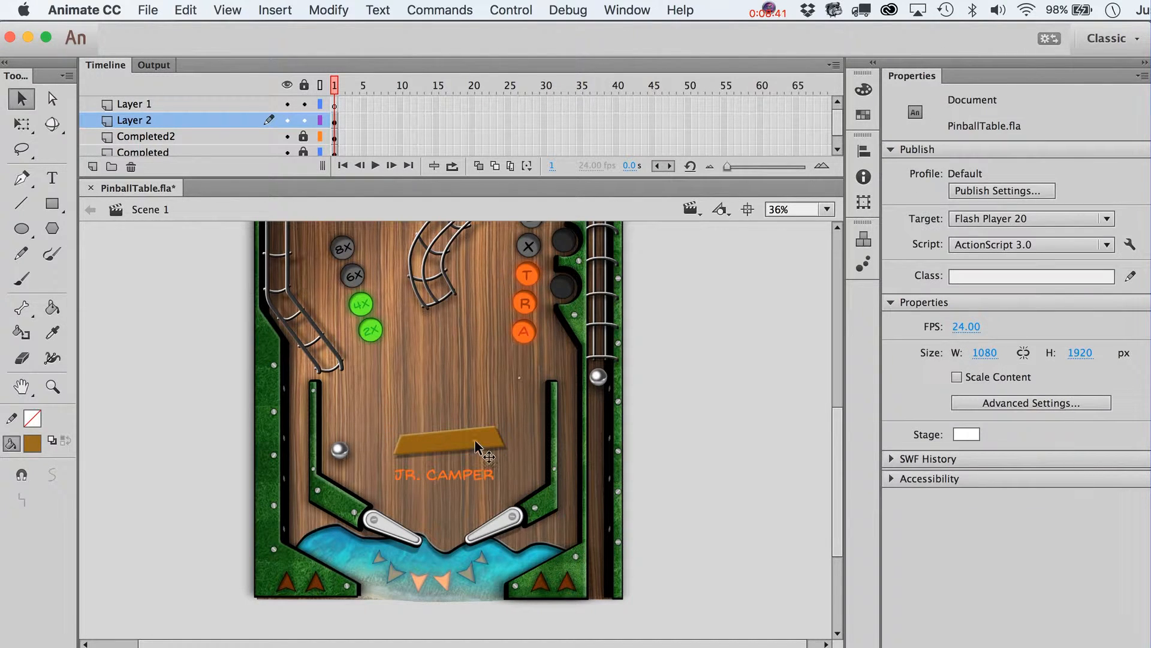
Step: Move the brown sign down over the JR. CAMPER lettering and enlarge the plank slightly
drag(475, 442, 501, 459)
key(q)
key(v)
Step: Rotate the JR. CAMPER lettering to match the plank's slant and nudge it up and slightly right to center it on the sign
click(493, 474)
key(q)
key(Up)
key(Up)
key(Up)
key(Up)
key(Up)
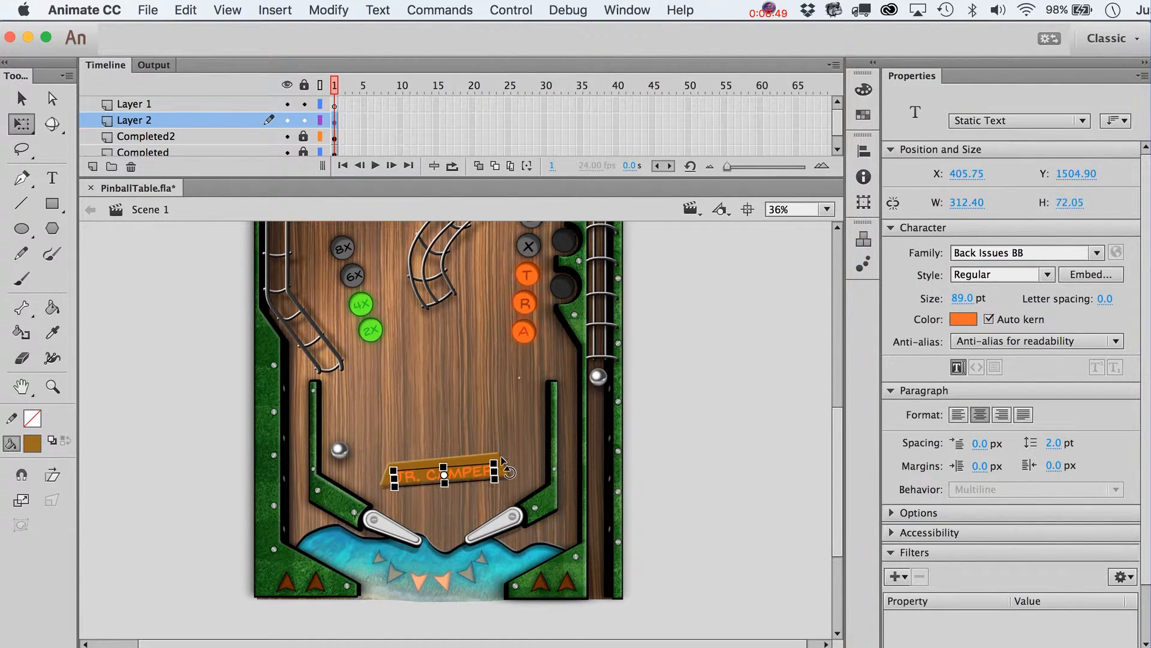
key(Right)
key(Up)
Step: Recolor the JR. CAMPER lettering to #FFCC33 and scale it to 90%
click(963, 319)
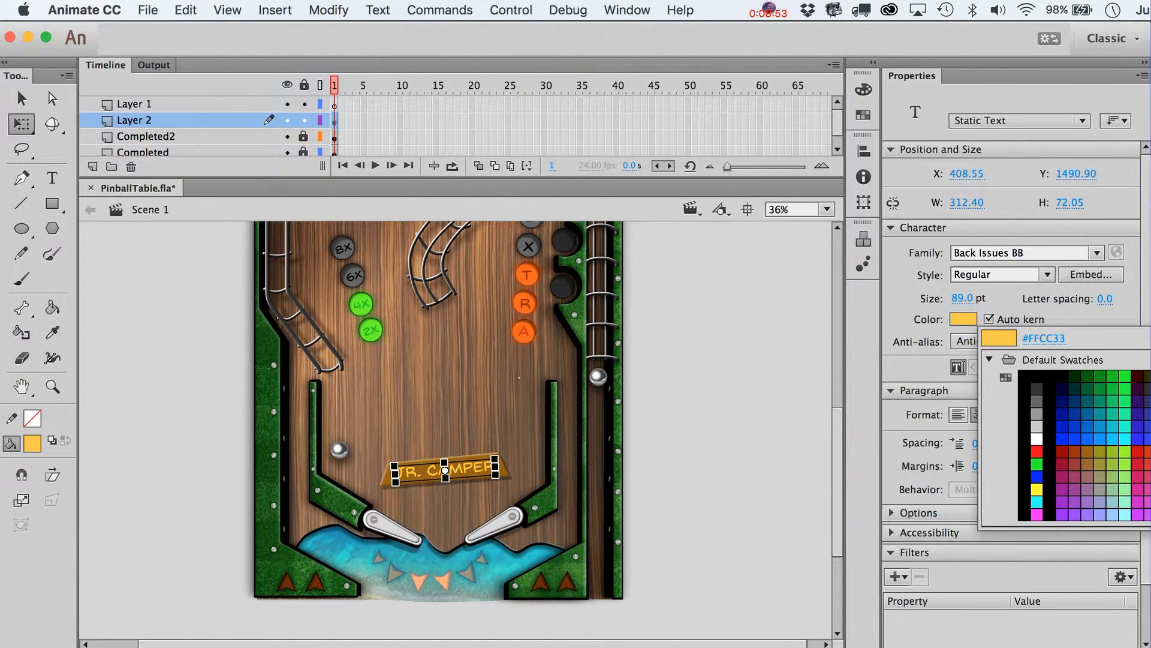
key(Return)
key(super+alt+s)
text(90)
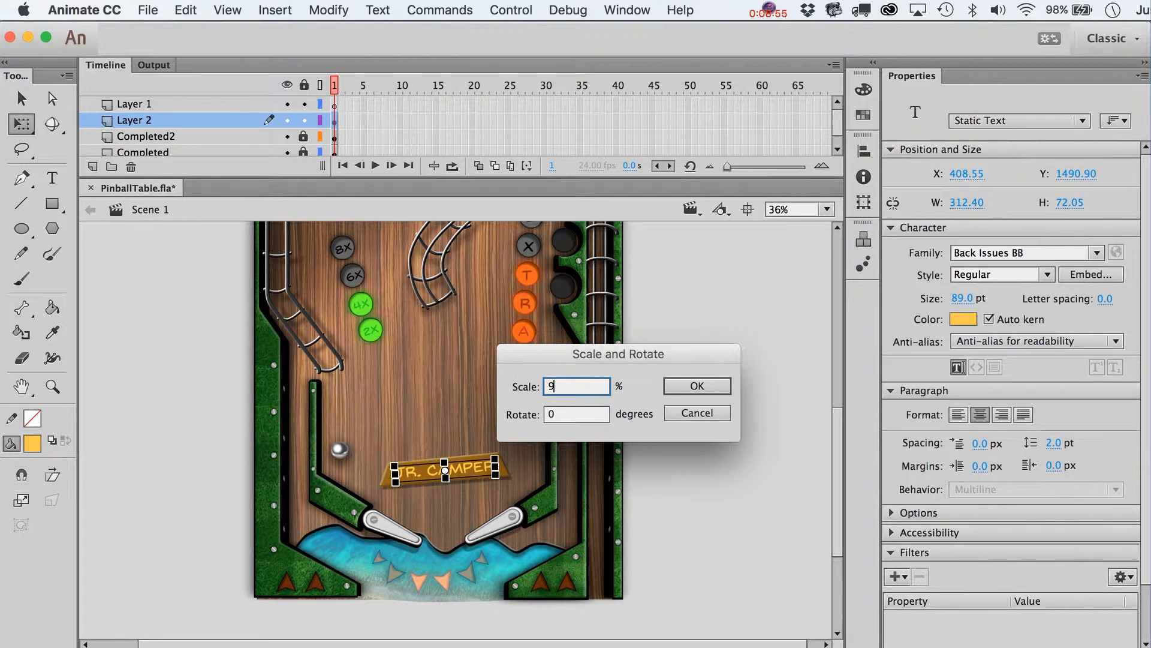
key(Return)
Step: Duplicate the sign with its lettering above the original, tilt the copy slightly clockwise and nudge it up and left
key(v)
shift+click(505, 470)
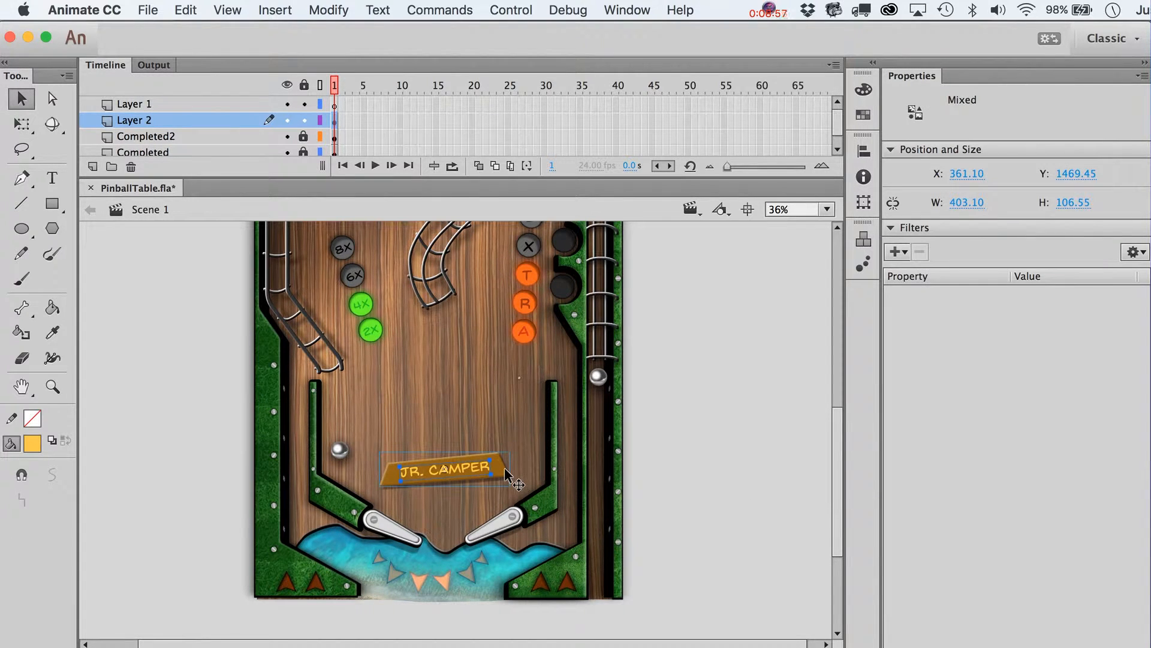
drag(505, 474, 508, 428)
key(q)
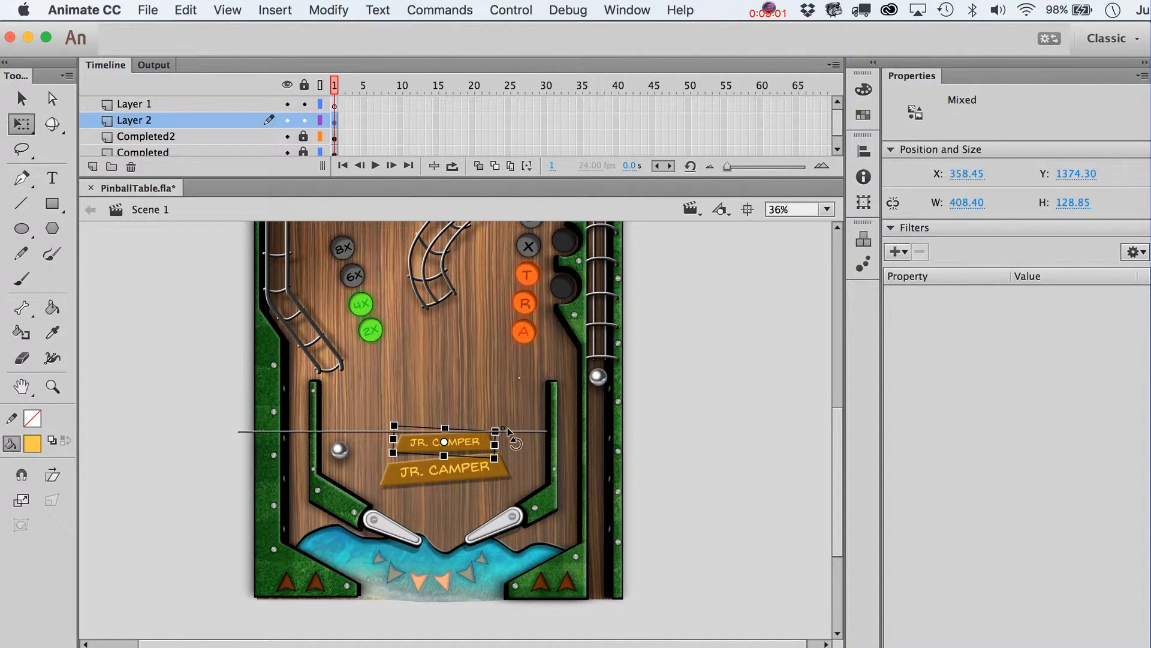
key(super+z)
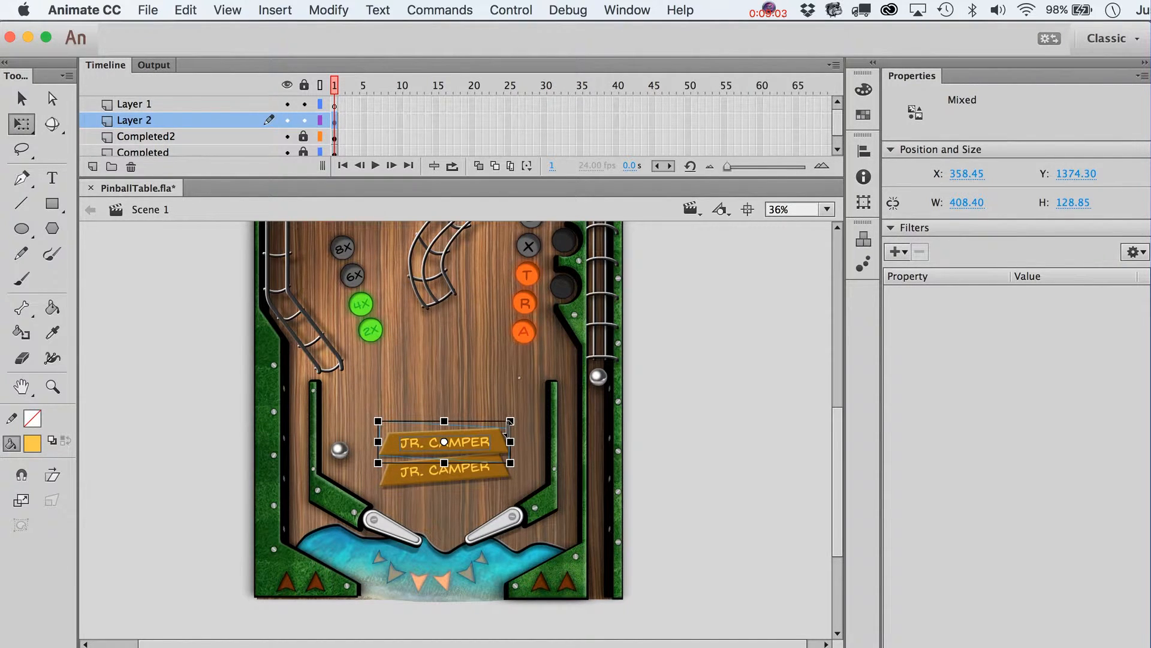
key(shift+Left)
key(shift+Up)
key(shift+Up)
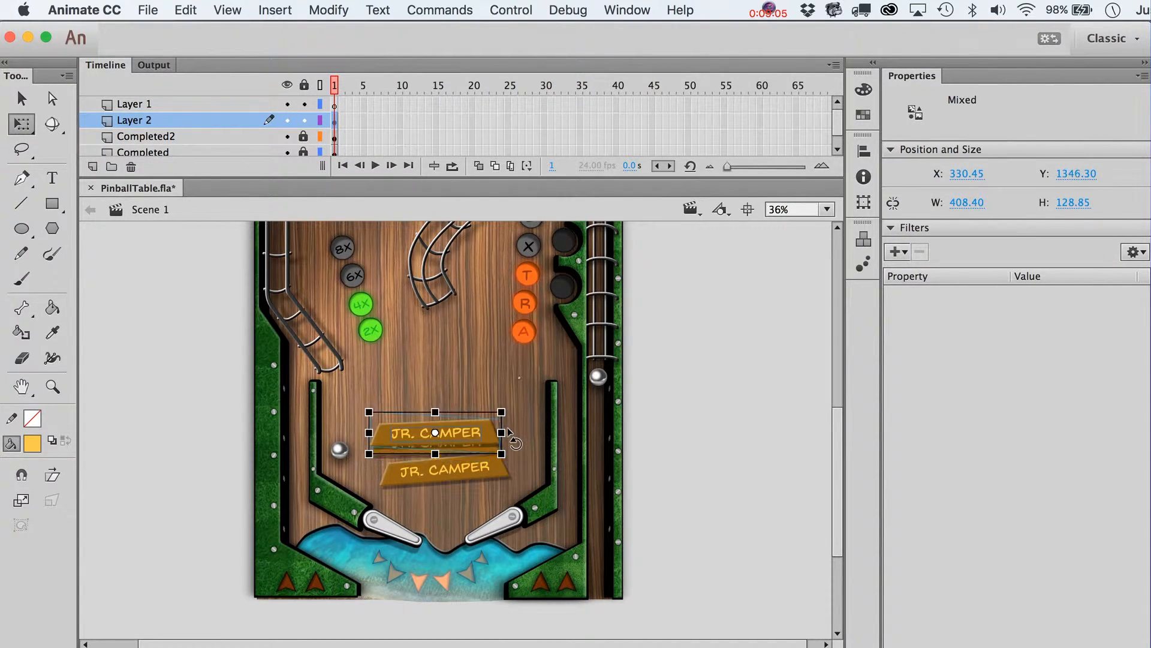
Step: Stack two more copies of the lettered sign above the others, tilting one counterclockwise and the uppermost clockwise
drag(511, 401, 511, 396)
key(v)
key(shift+Up)
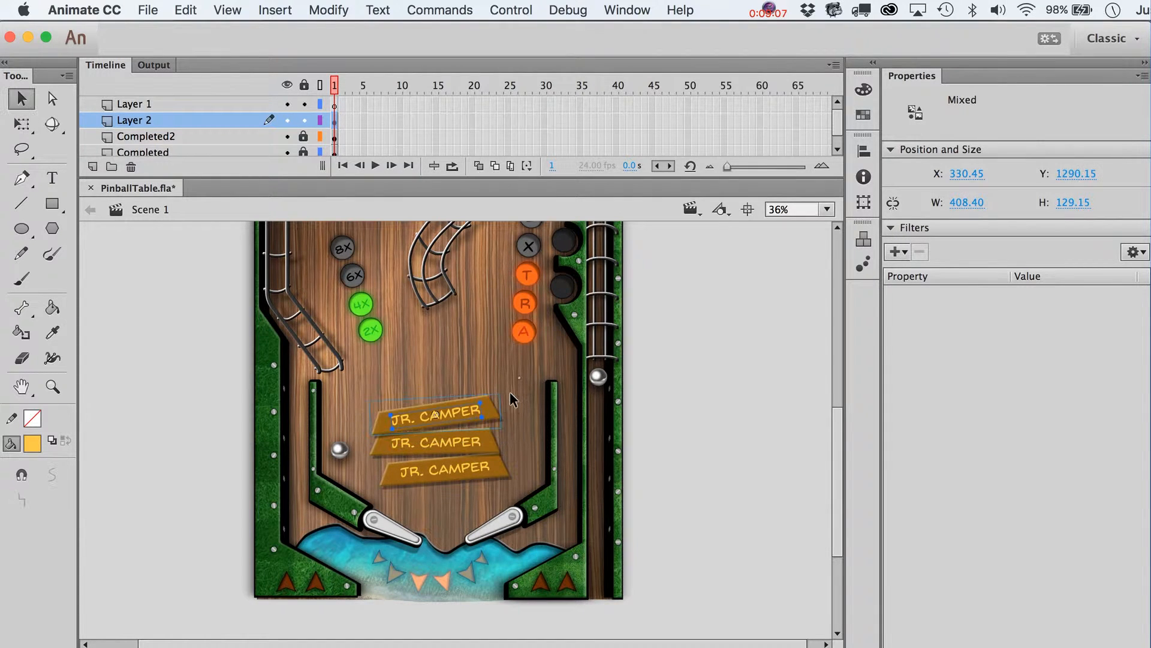
key(shift+Up)
key(shift+Up)
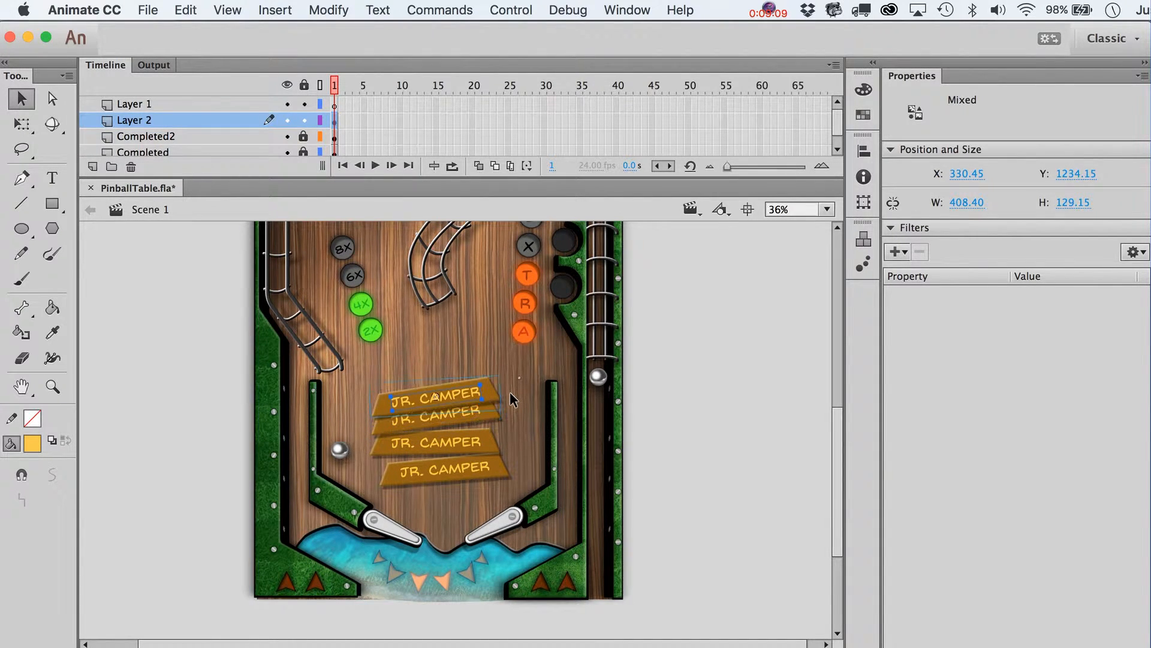
key(q)
drag(510, 419, 510, 429)
key(v)
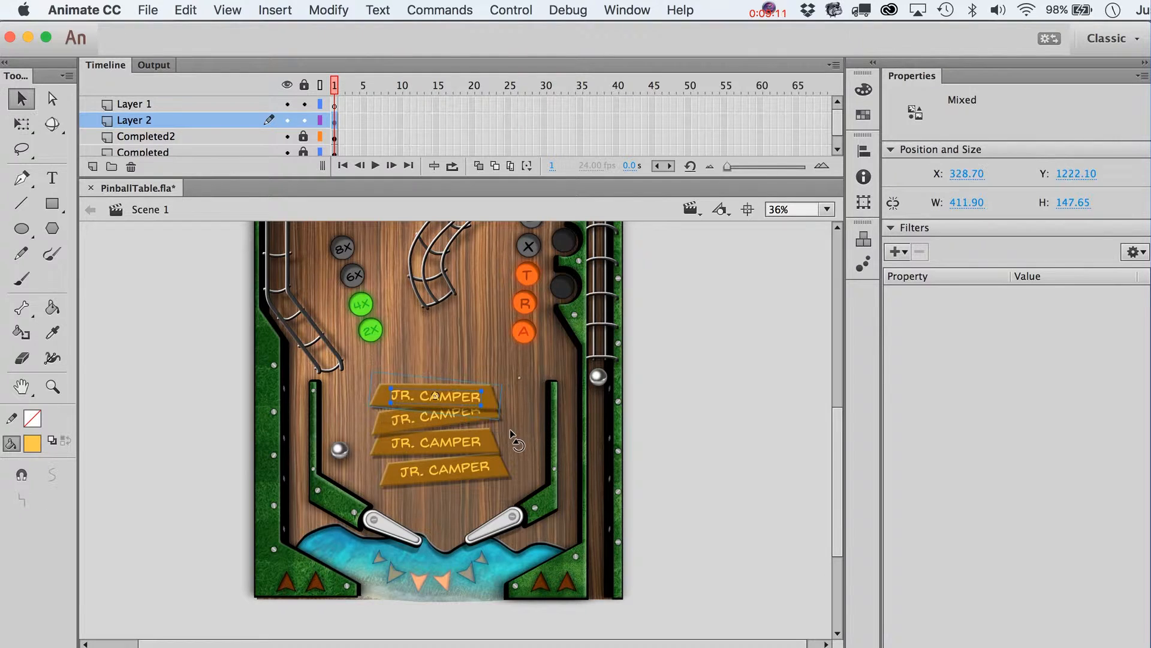
click(707, 404)
scroll(686, 468, up, 2)
scroll(686, 468, up, 1)
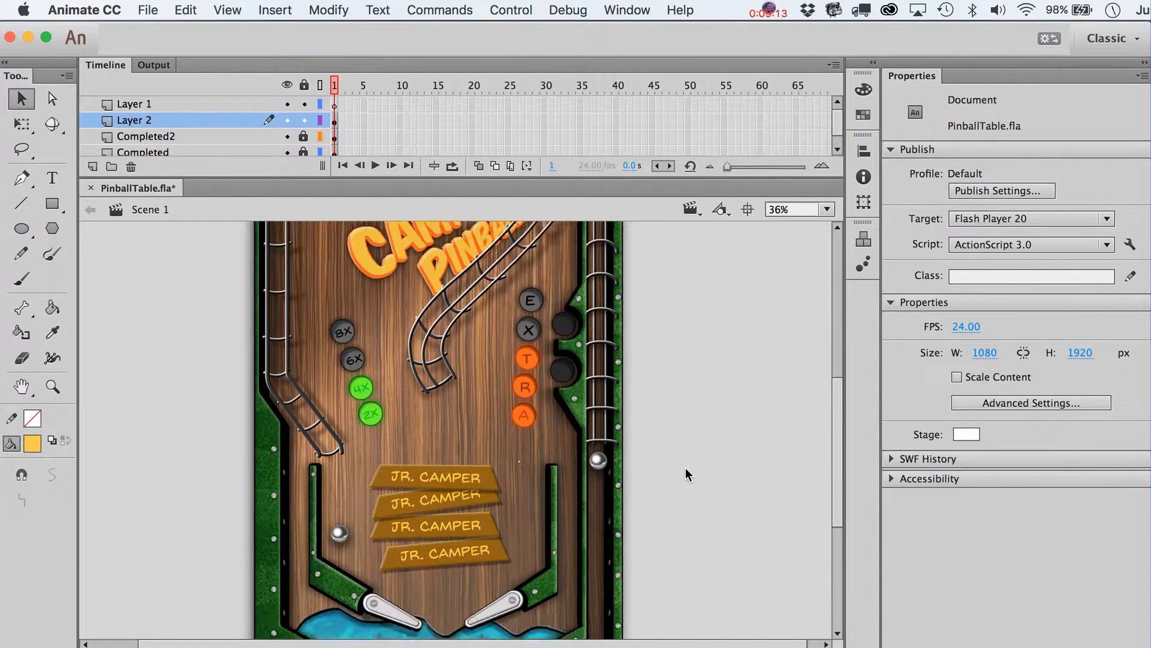
scroll(686, 469, down, 1)
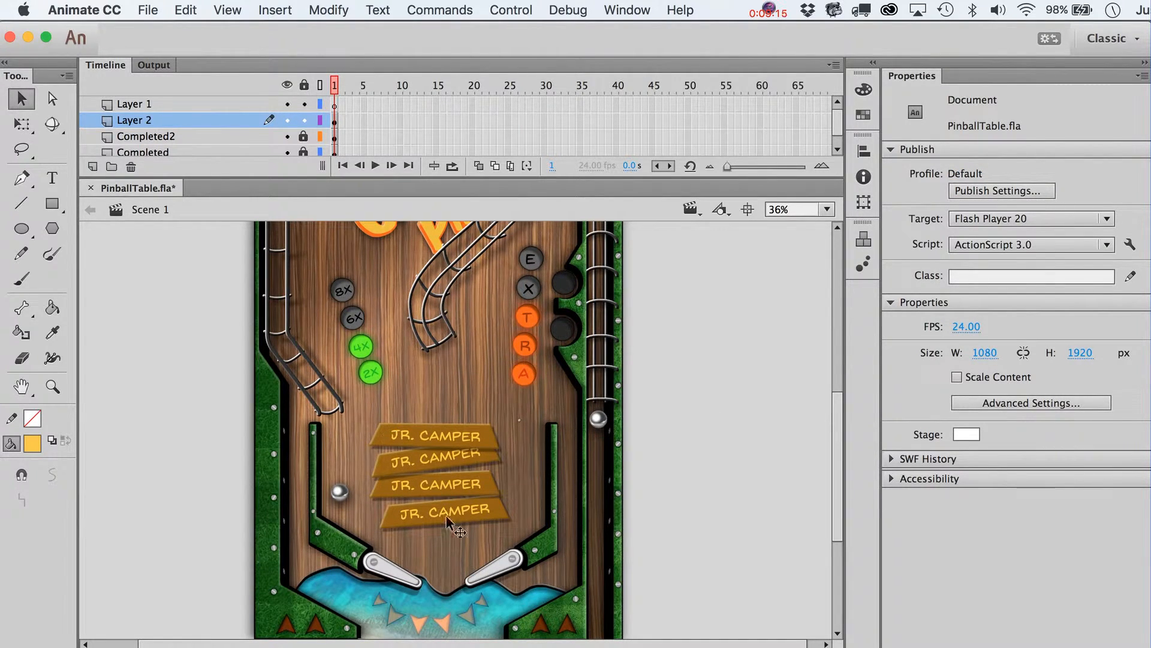
Step: Select the planks of all four signs together and look through the filter options available for them
click(493, 447)
shift+click(508, 519)
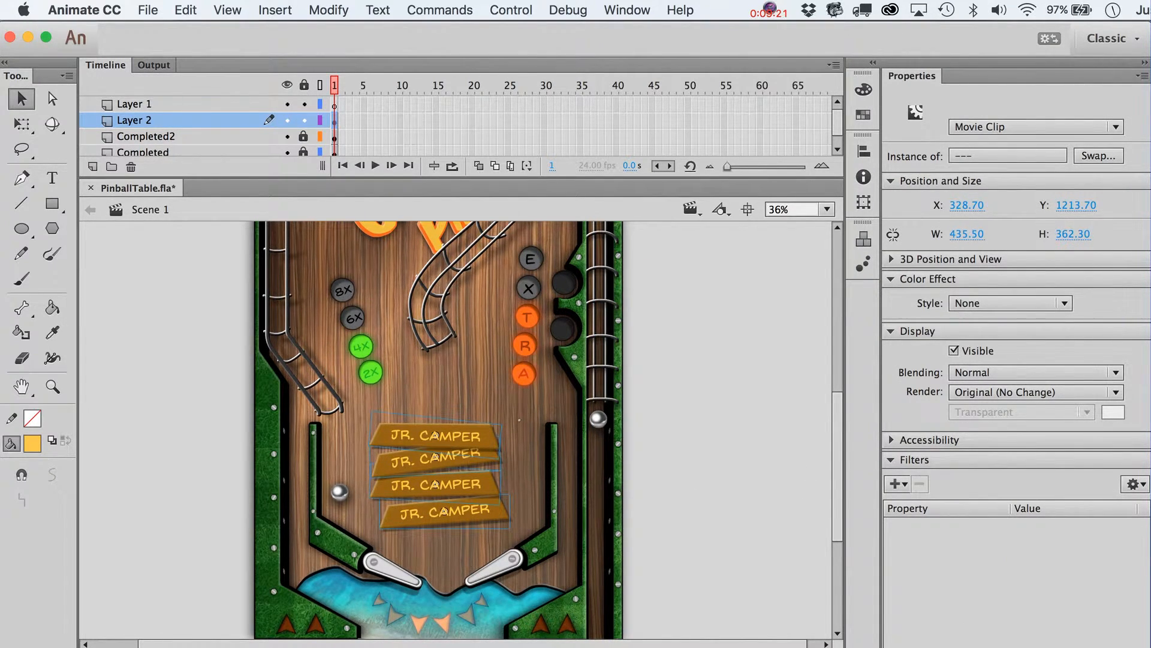
click(1134, 484)
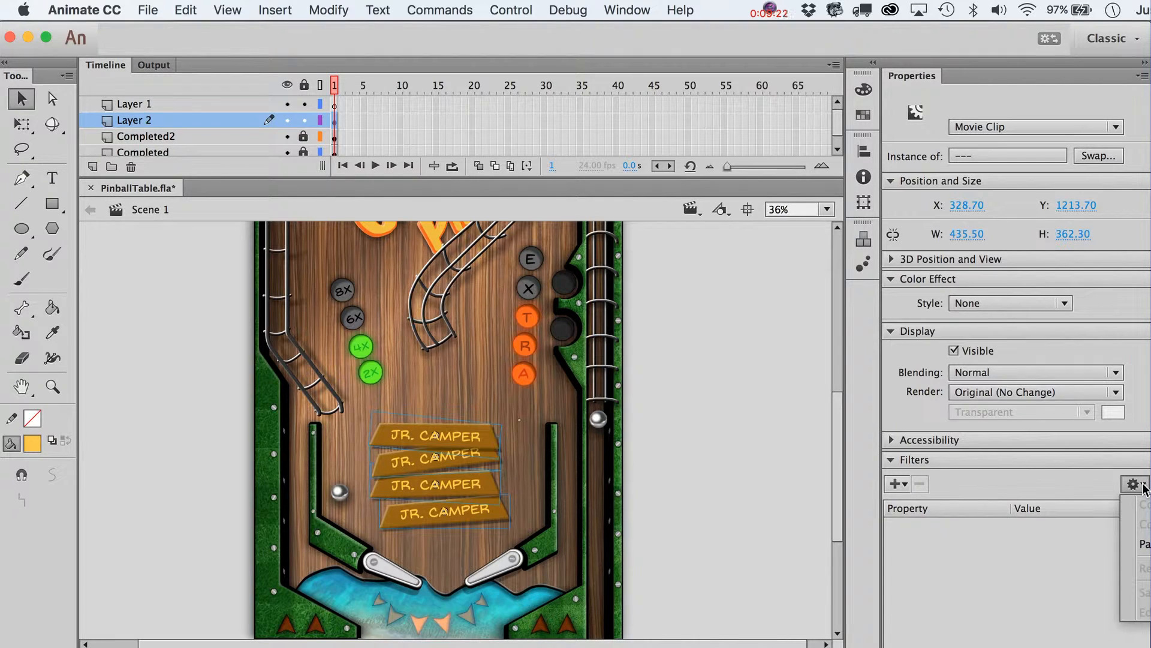
click(895, 484)
click(710, 503)
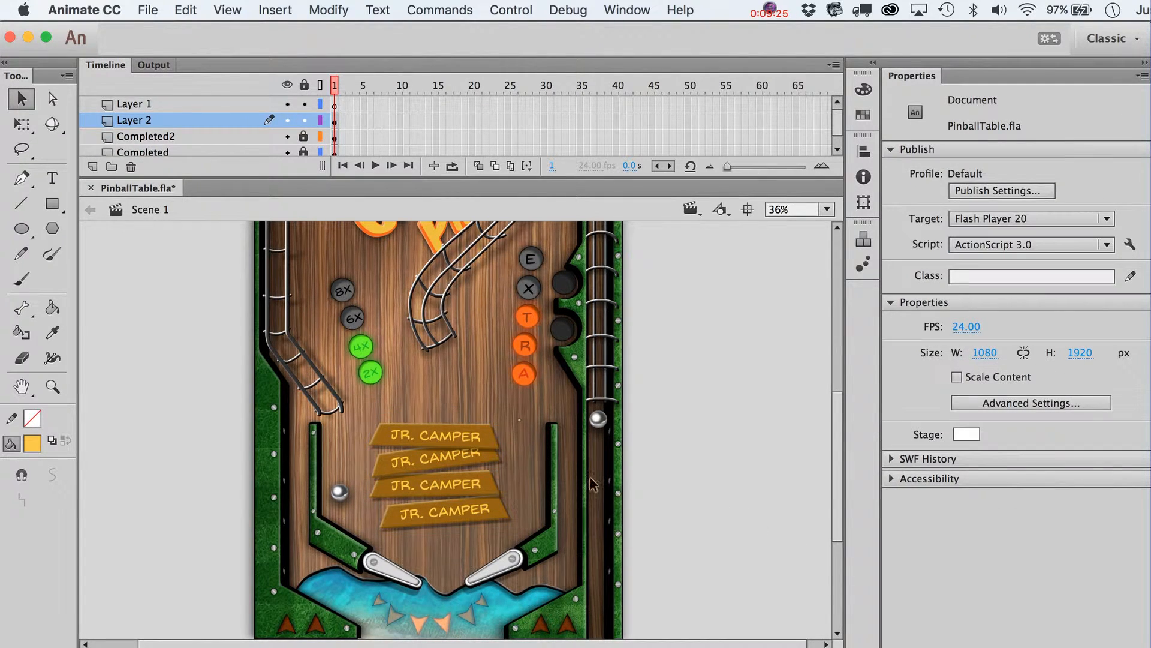
Step: Delete the three duplicate signs and their lettering, keeping only the lowest JR. CAMPER sign
click(499, 453)
click(496, 452)
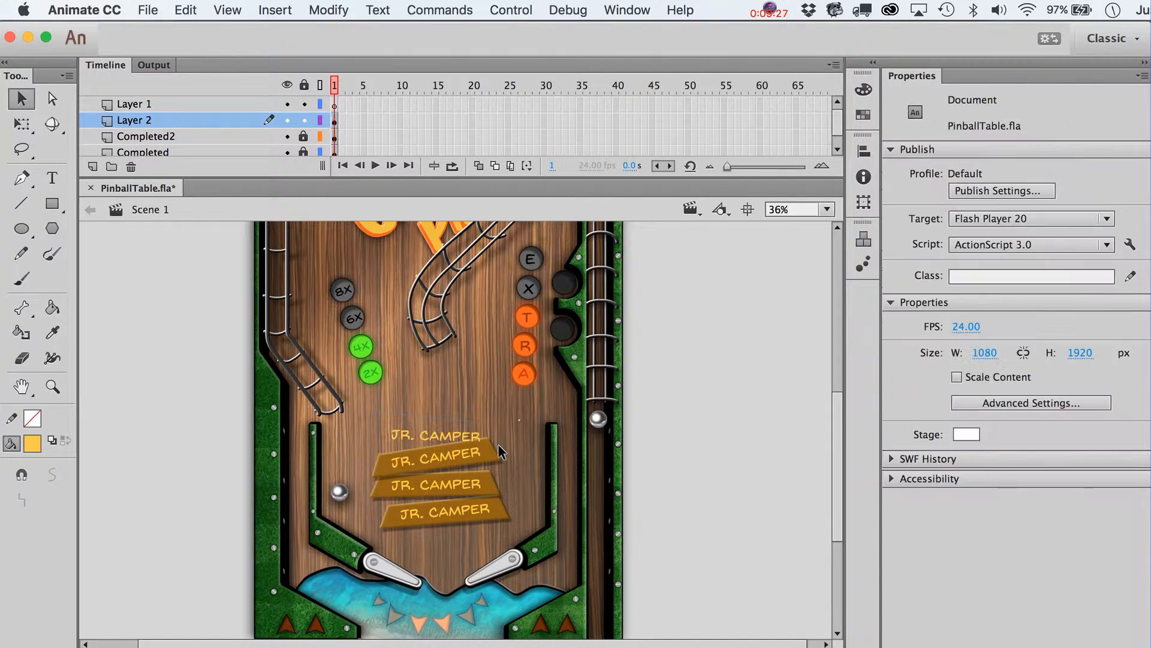
click(471, 448)
key(Delete)
click(472, 453)
key(Delete)
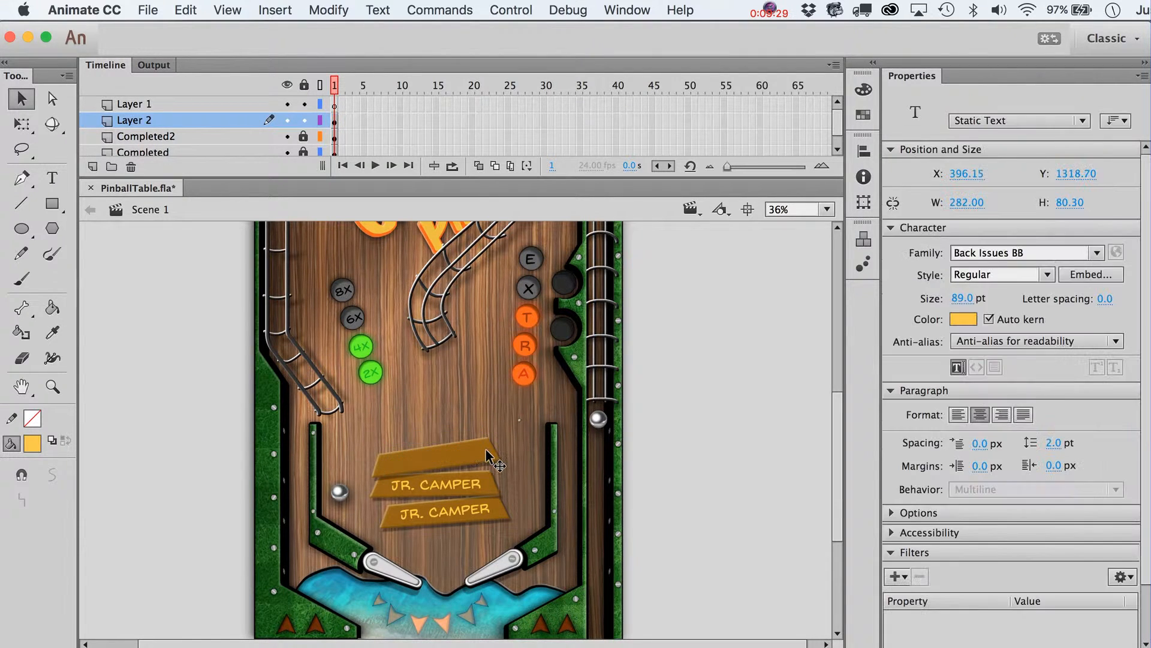
click(486, 451)
key(Delete)
click(471, 483)
key(Delete)
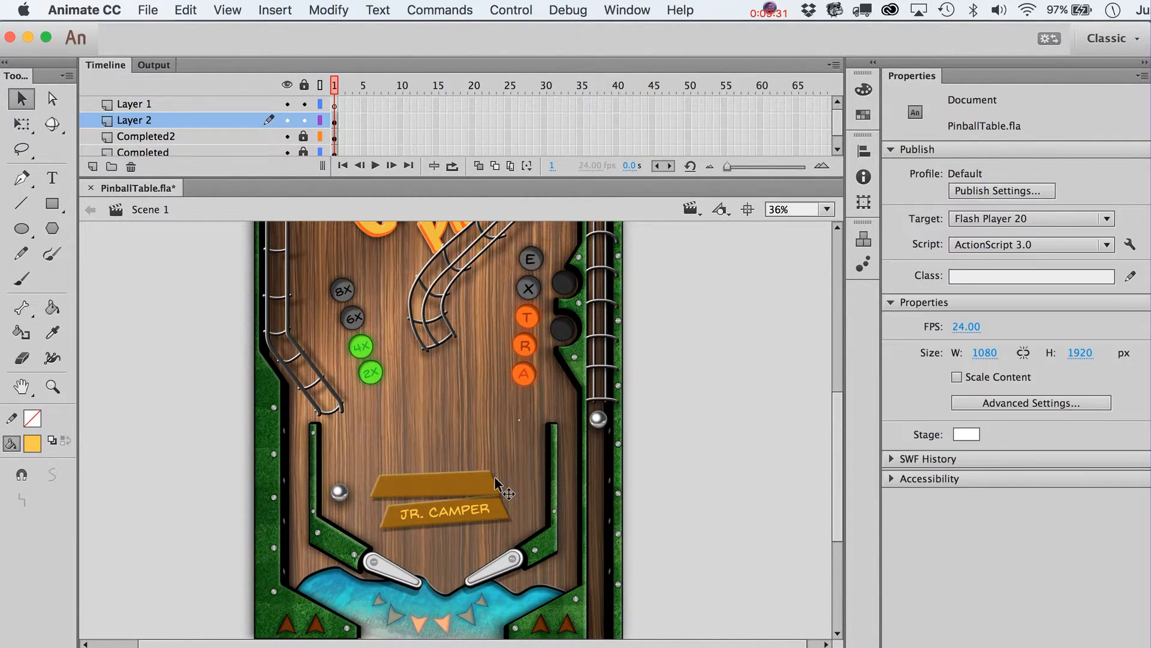
click(491, 479)
key(Delete)
Step: Remove the Drop Shadow filter from the remaining sign plank, keeping its Bevel
click(508, 517)
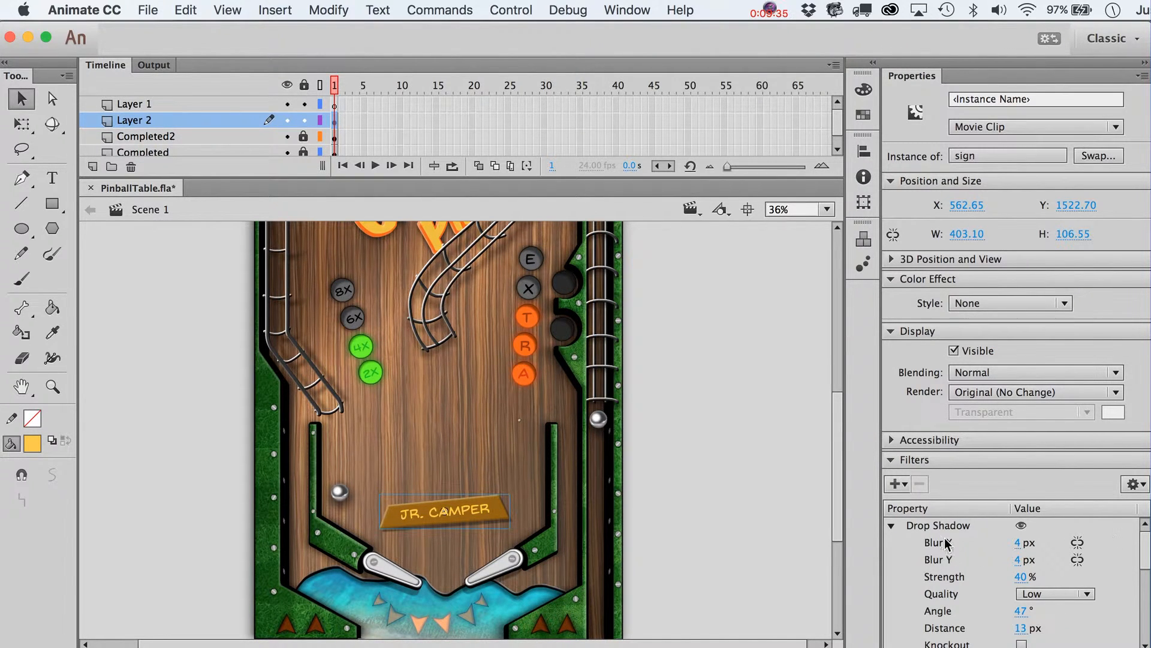
click(892, 526)
click(892, 542)
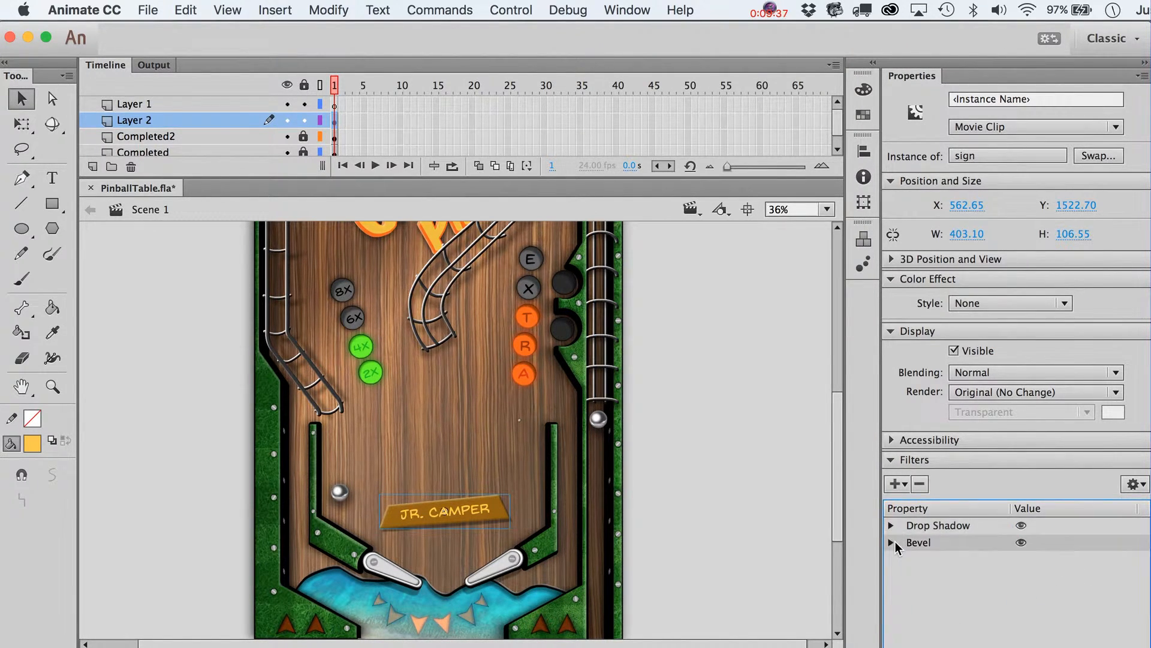
click(928, 527)
click(919, 485)
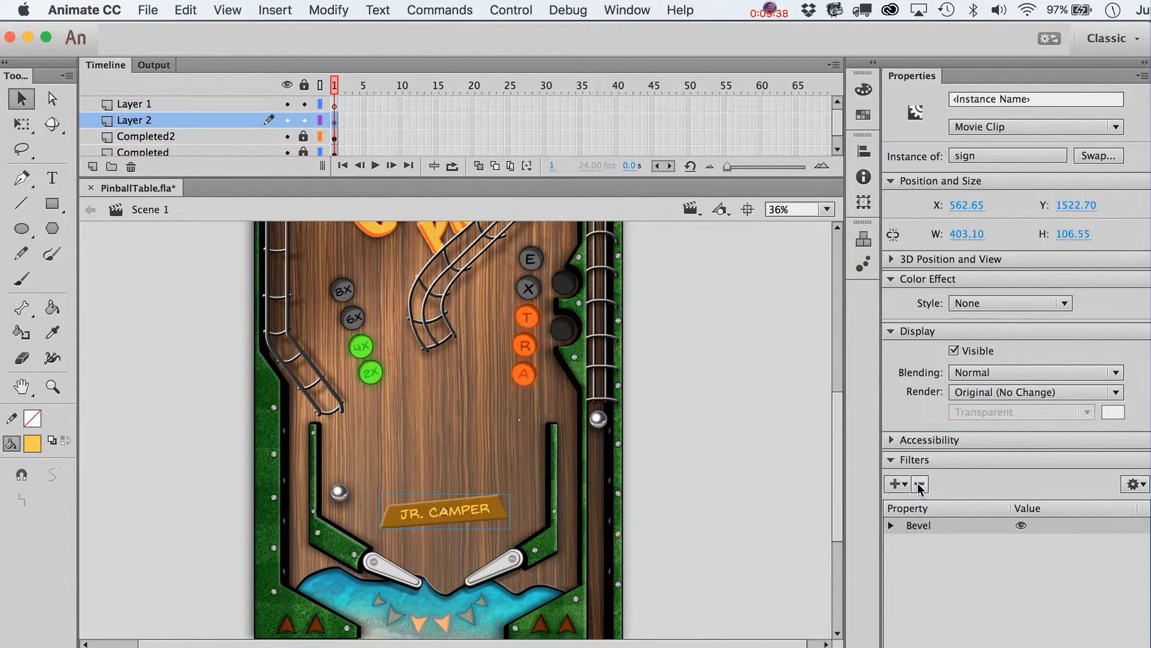
click(722, 467)
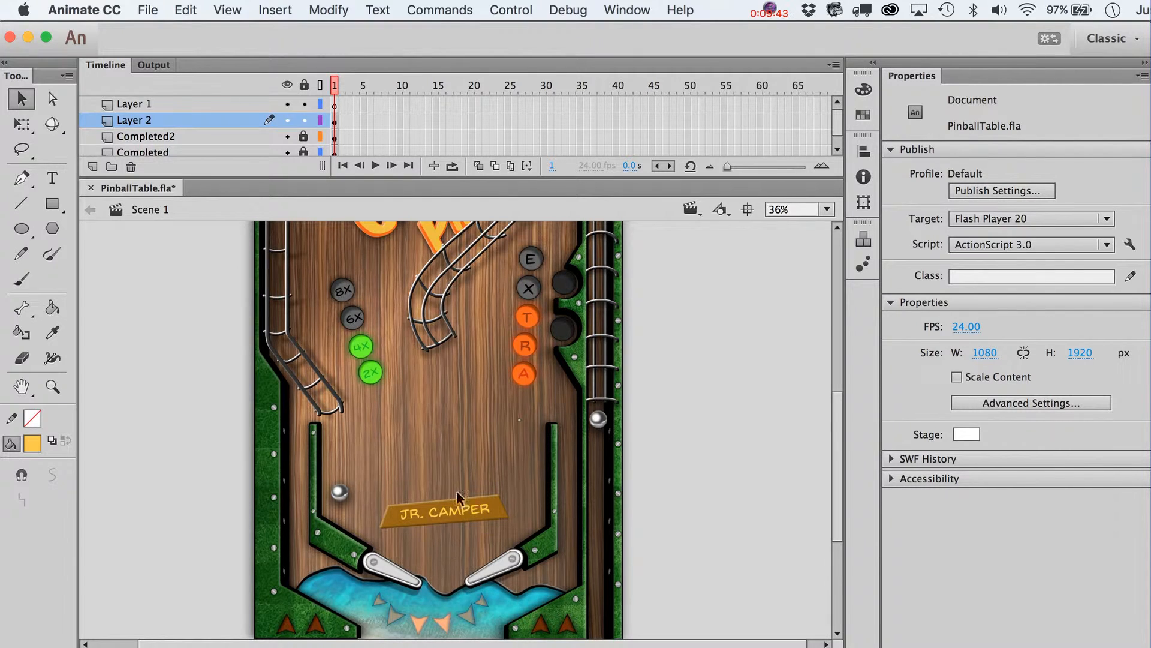
Step: Add a Glow filter to the sign plank and set the glow color to black
click(482, 510)
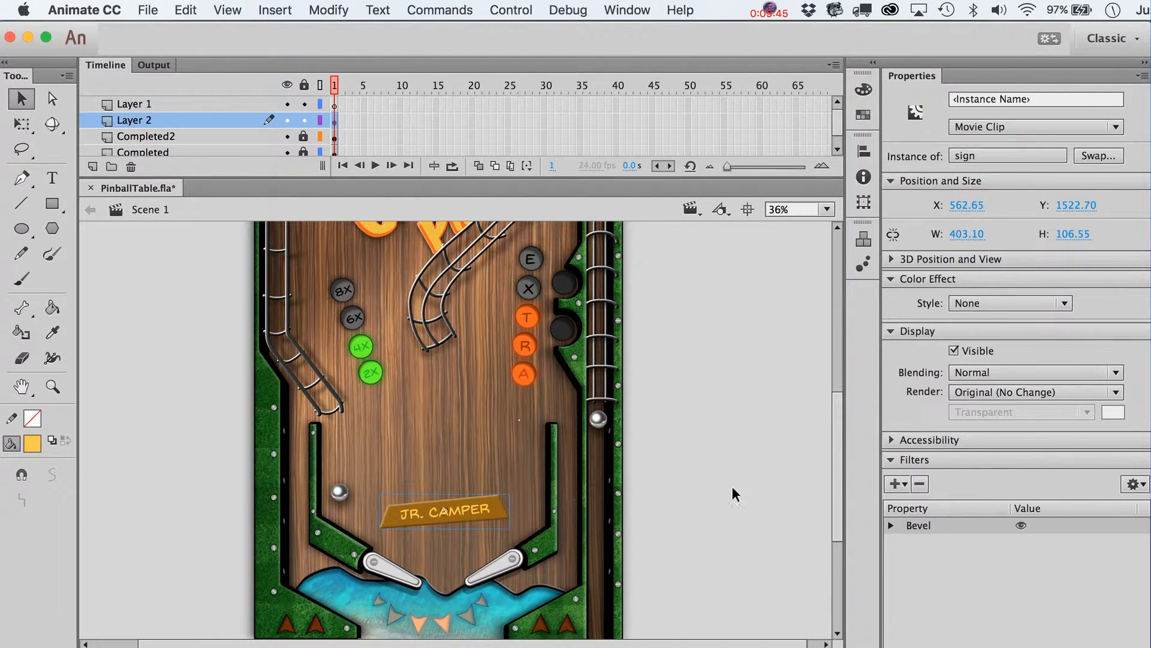
click(899, 485)
click(939, 546)
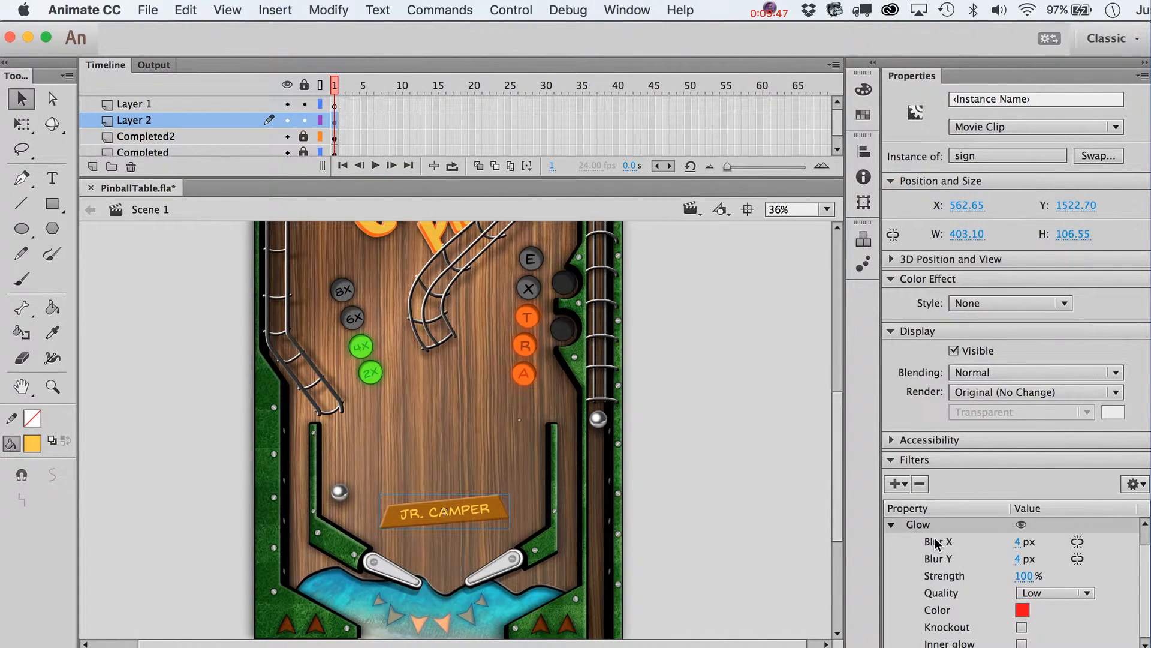
click(1023, 610)
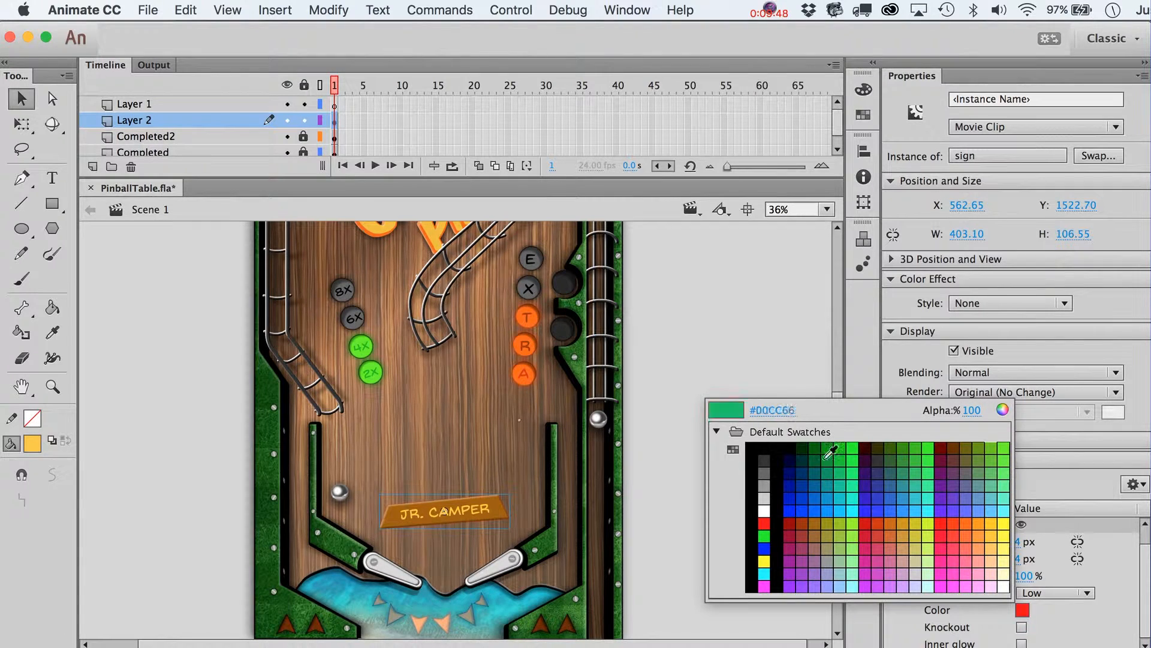
click(759, 459)
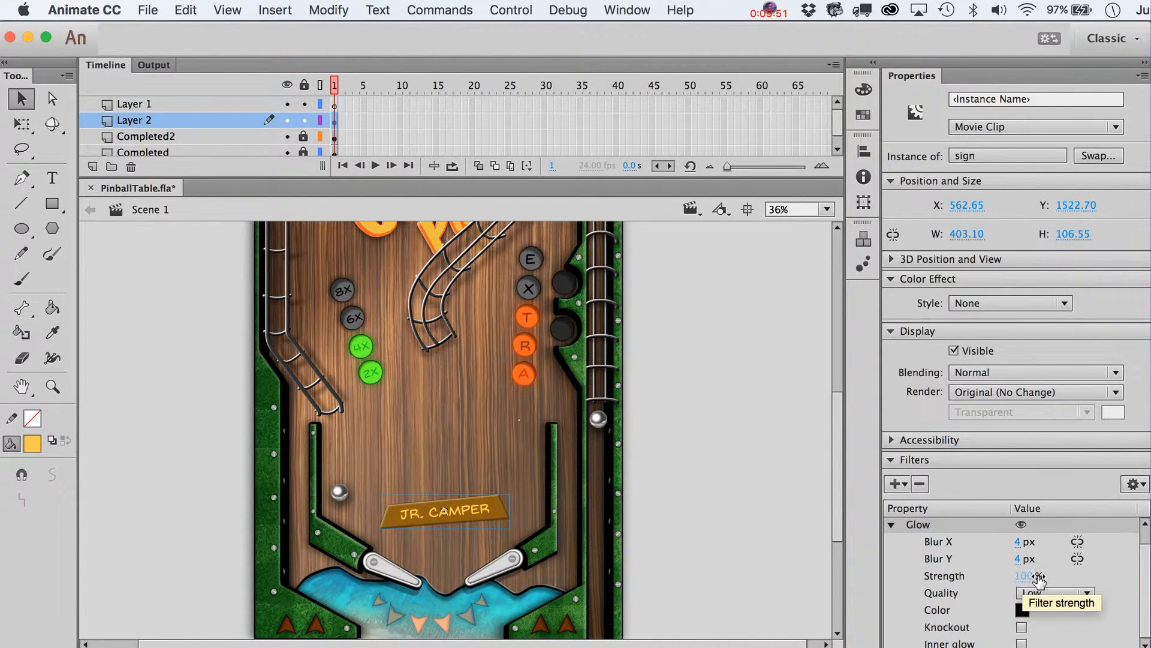
Step: Set the Glow to 14 px Blur X, 15 px Blur Y, 39% strength and High quality, and deselect the sign
drag(1019, 542, 1044, 557)
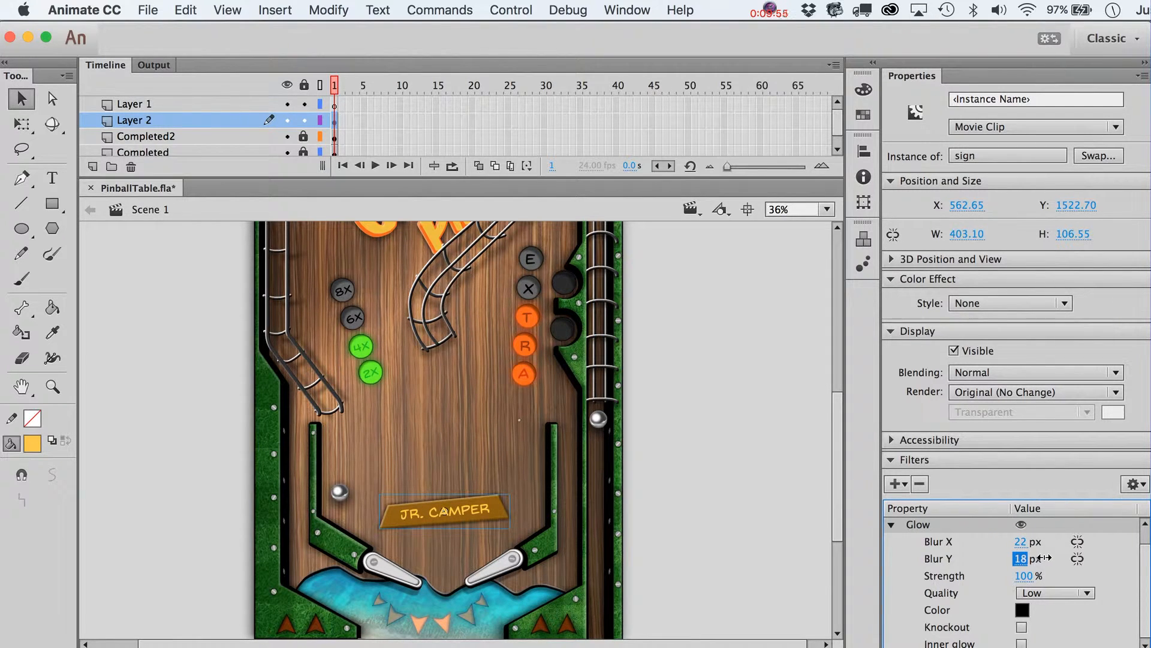
drag(1027, 581, 987, 580)
click(1037, 592)
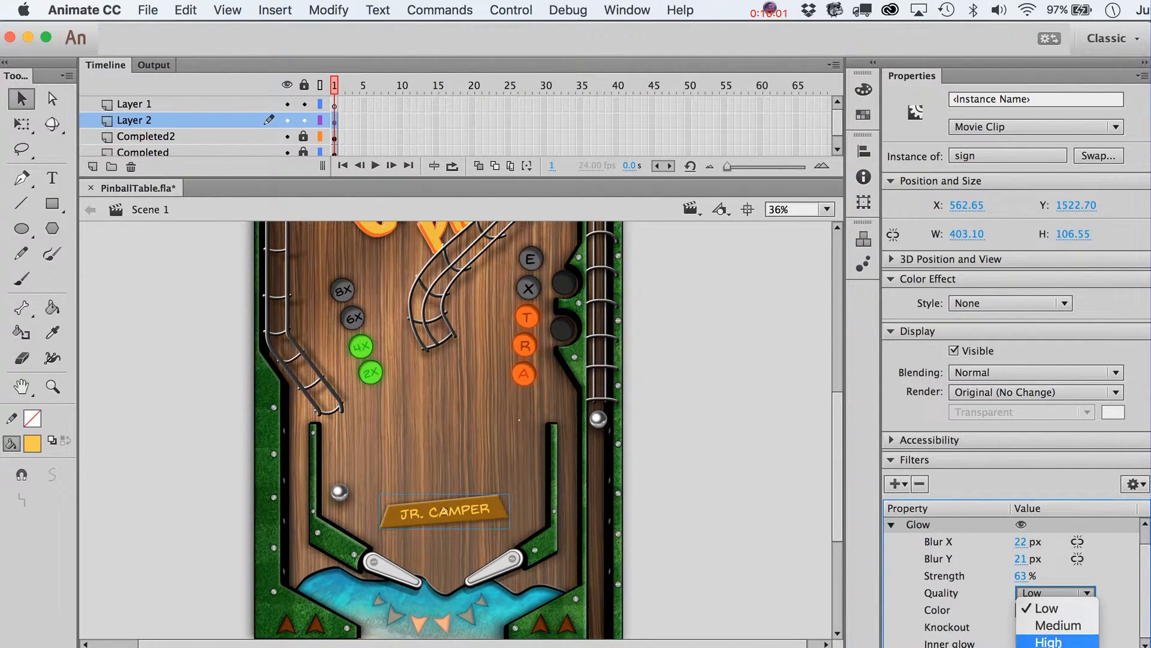
click(1048, 641)
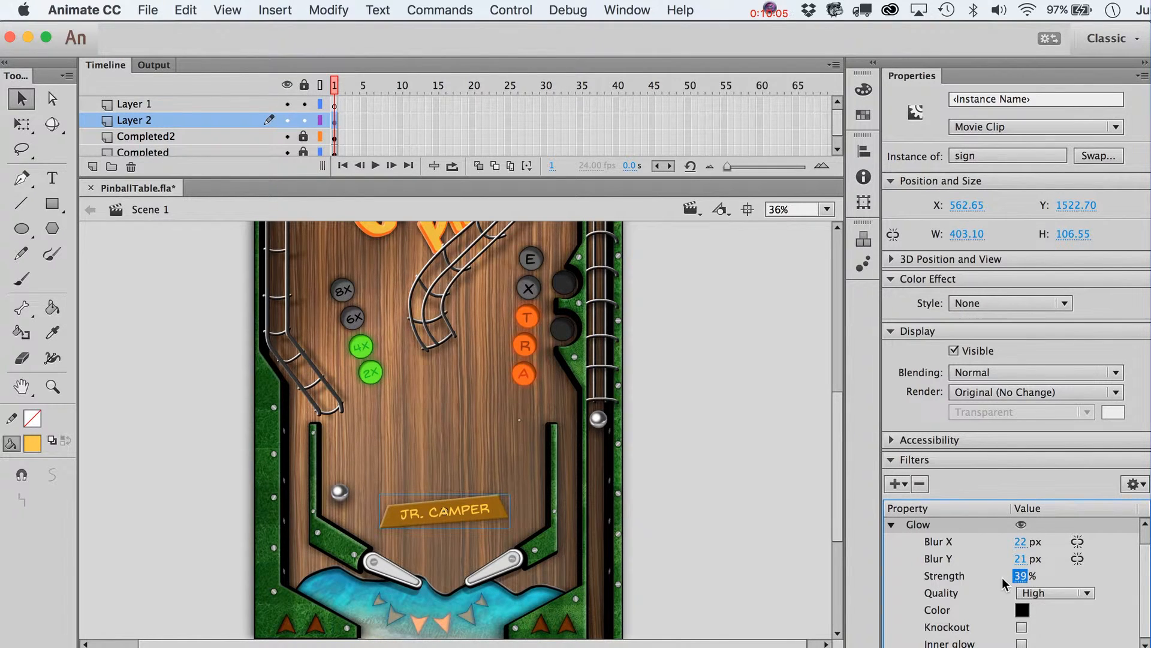
drag(1012, 558, 1013, 541)
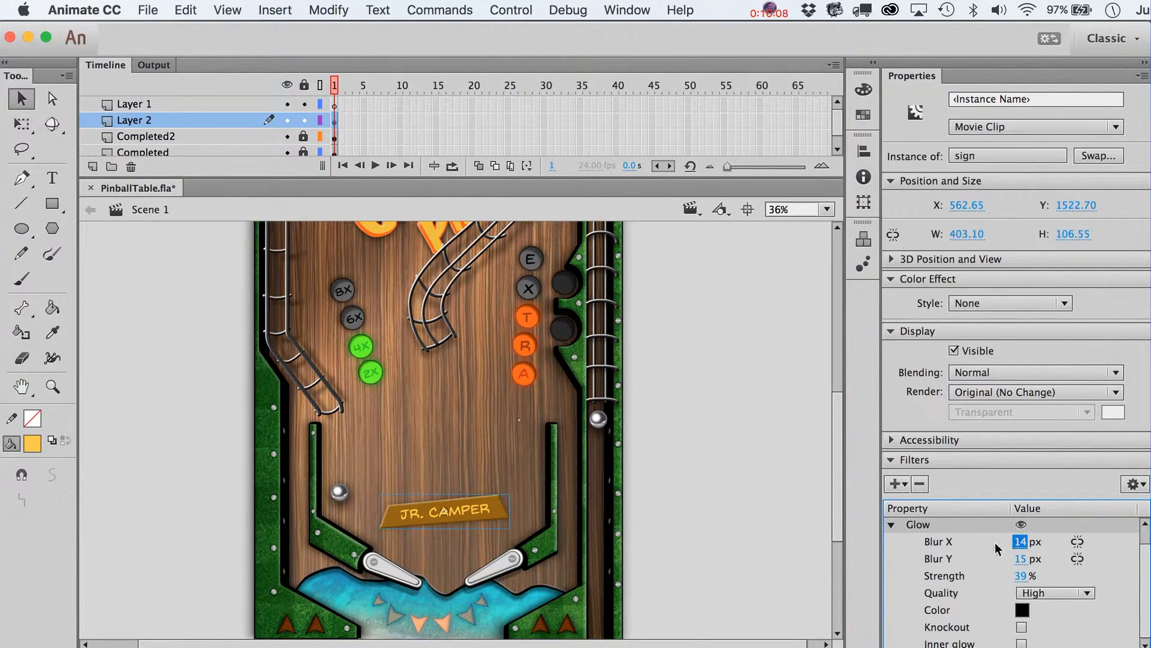
click(650, 405)
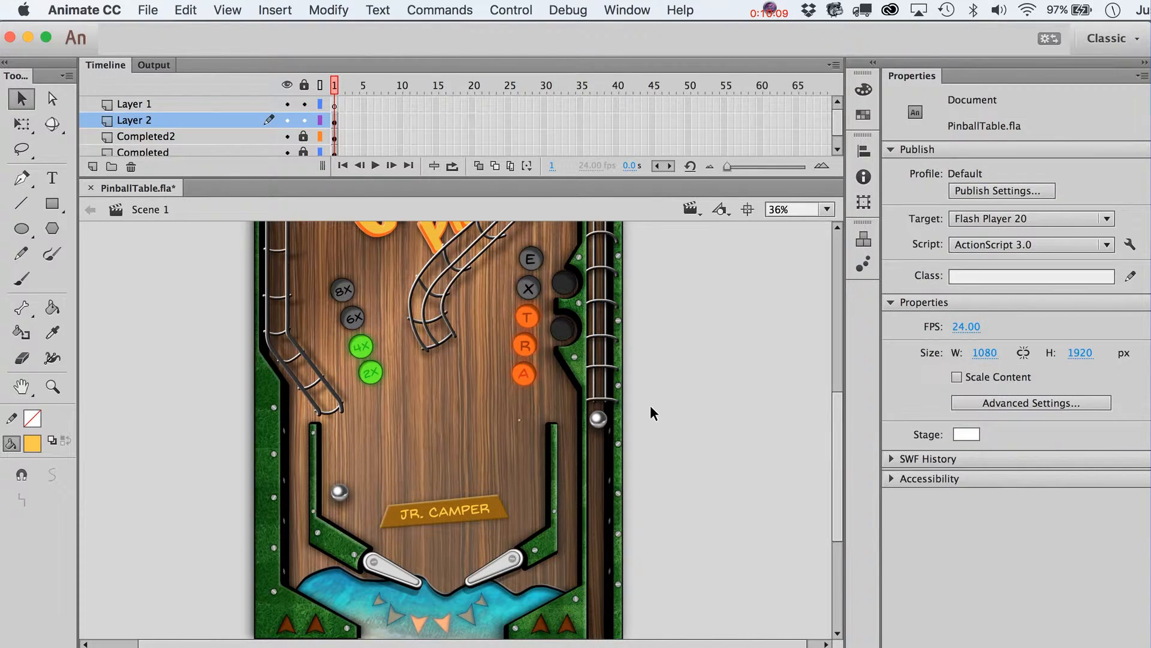
Step: Recolor the JR. CAMPER lettering to dark brown #663300 and add the plank to the selection
click(466, 510)
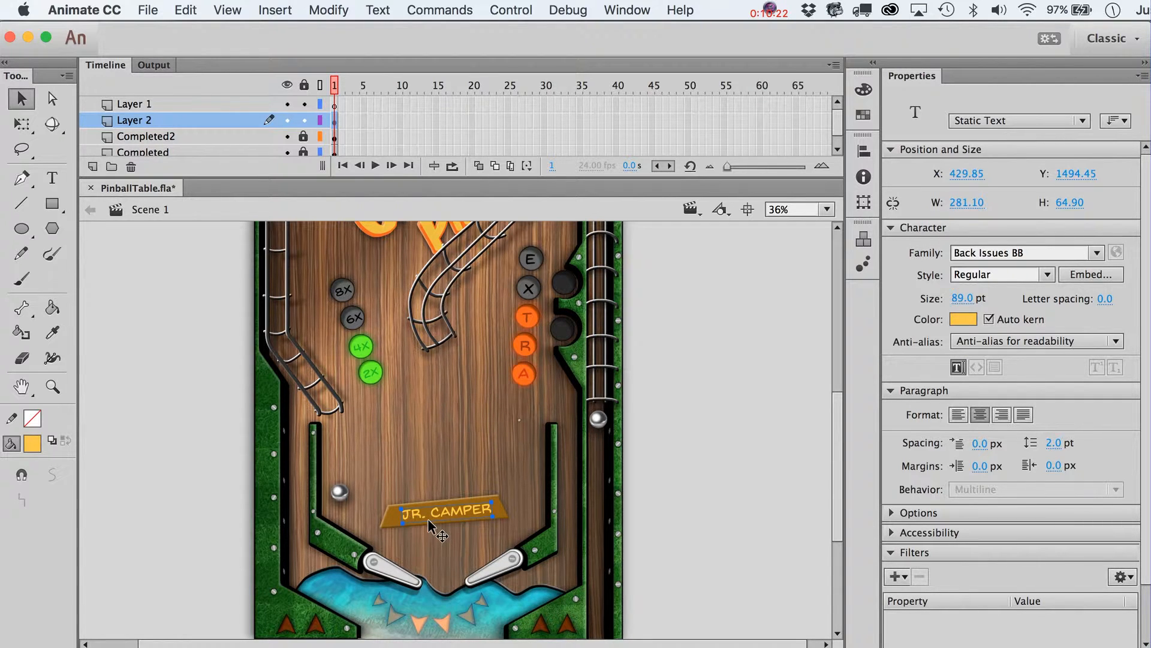
click(968, 320)
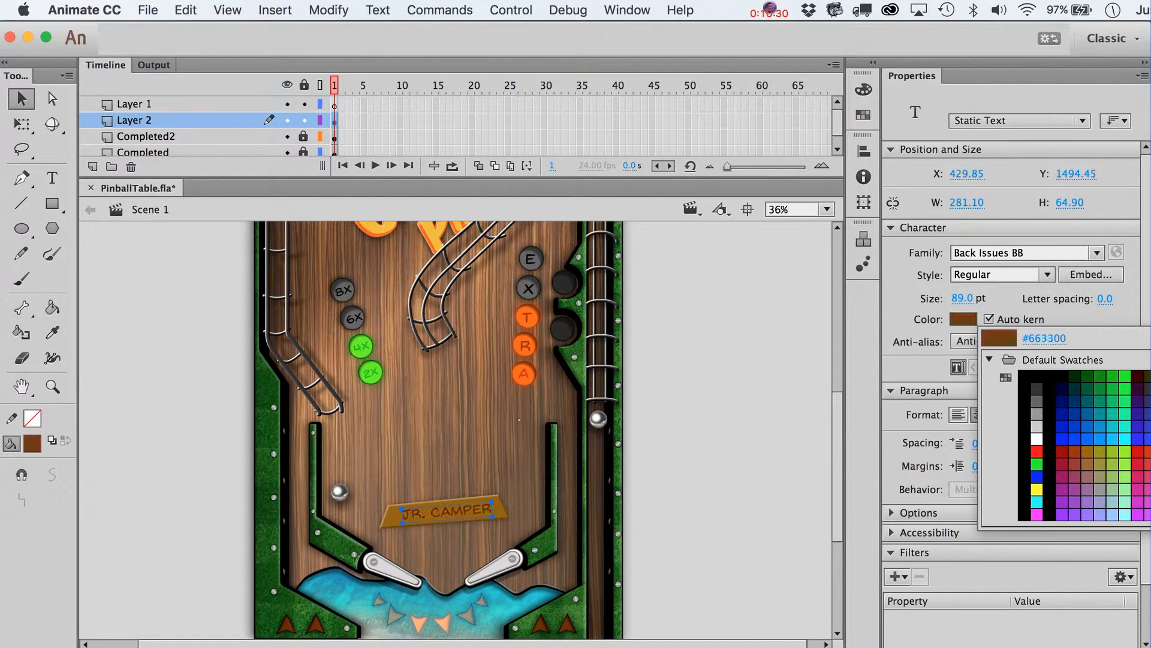
click(1150, 376)
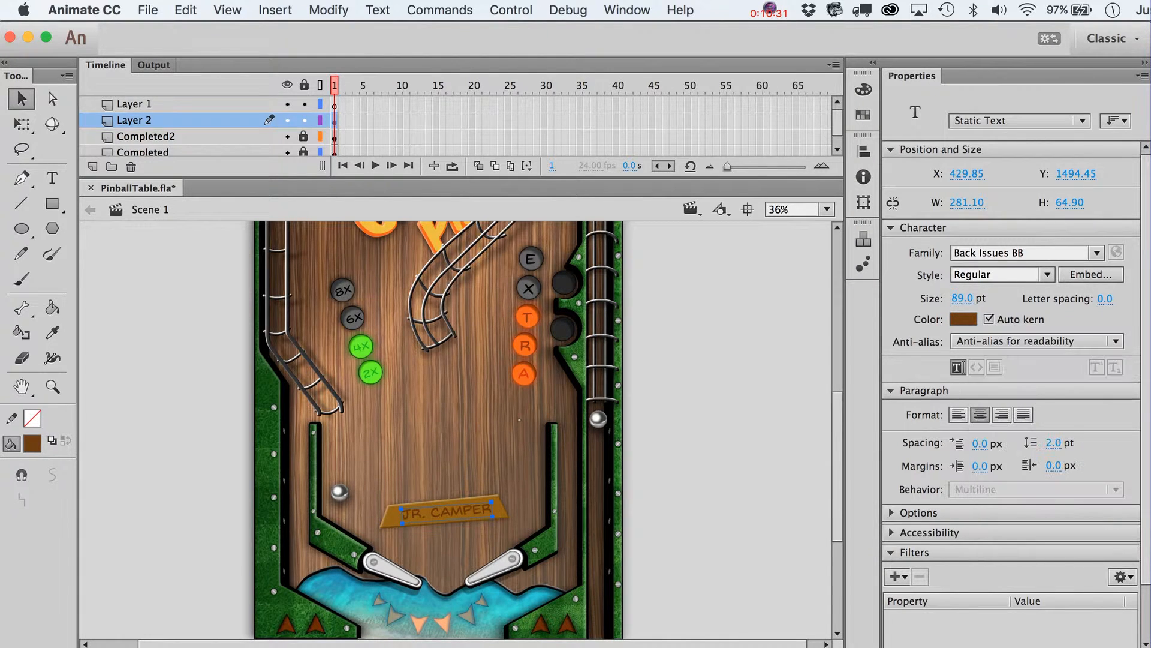
shift+click(479, 519)
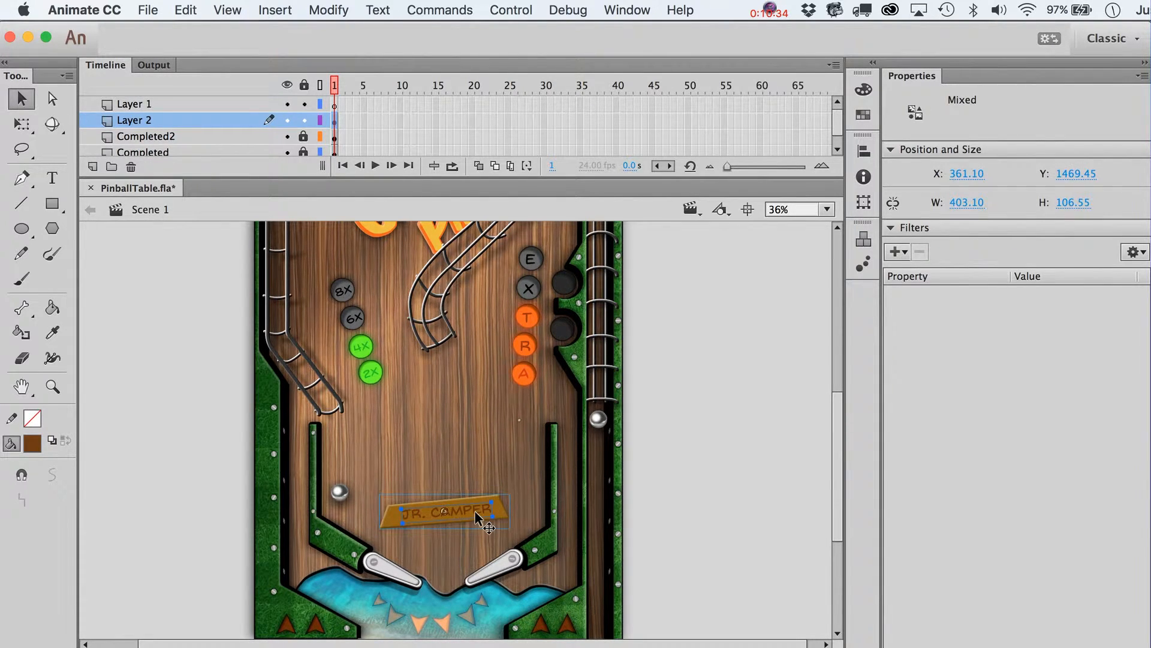
Step: Duplicate the JR. CAMPER plank with its lettering directly above the original, offset about 28 px to the right, and deselect it
drag(476, 512, 489, 492)
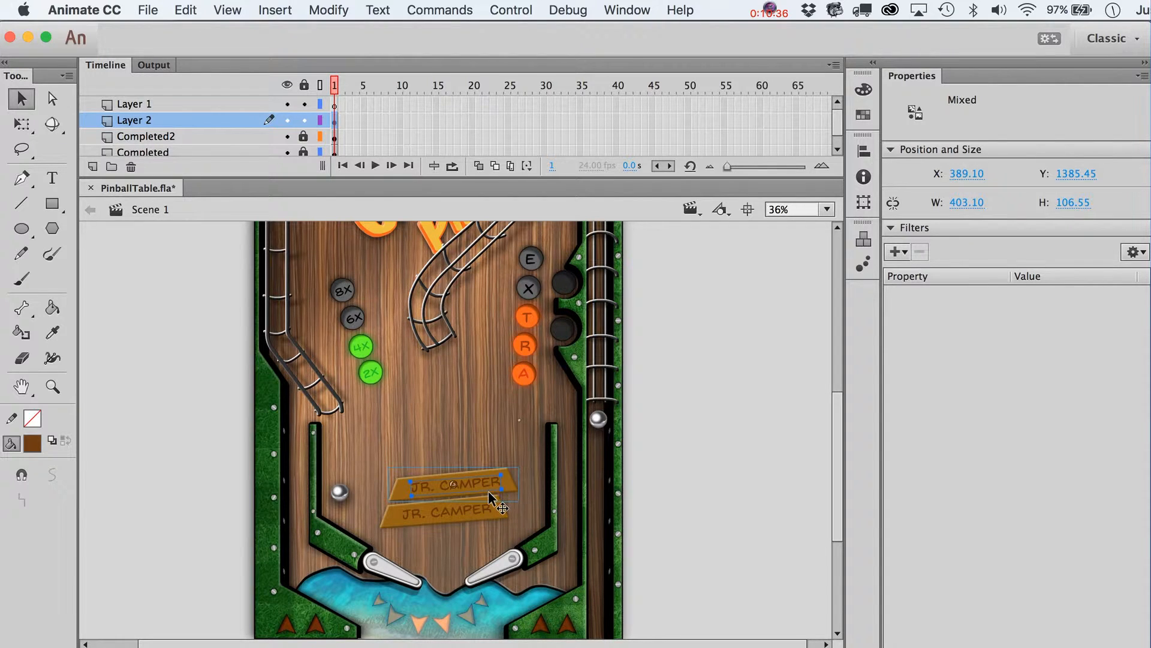
key(q)
key(v)
click(678, 450)
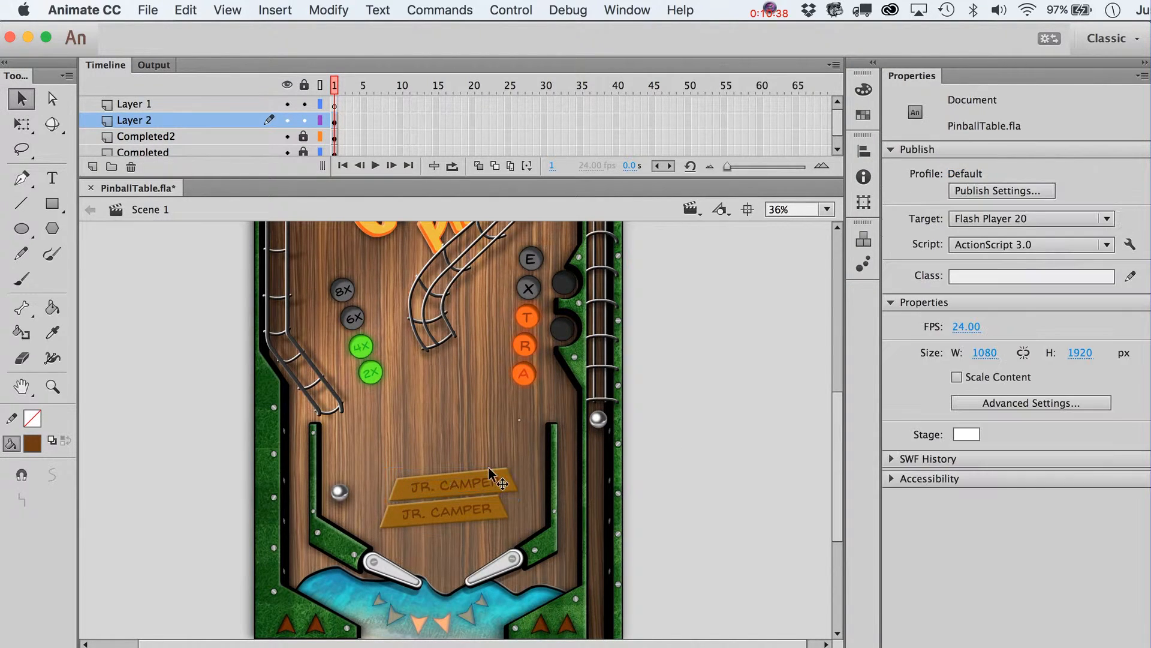
Step: Remove JR. from the duplicated sign's lettering so that it reads CAMPER
double_click(439, 482)
drag(446, 483, 390, 487)
key(BackSpace)
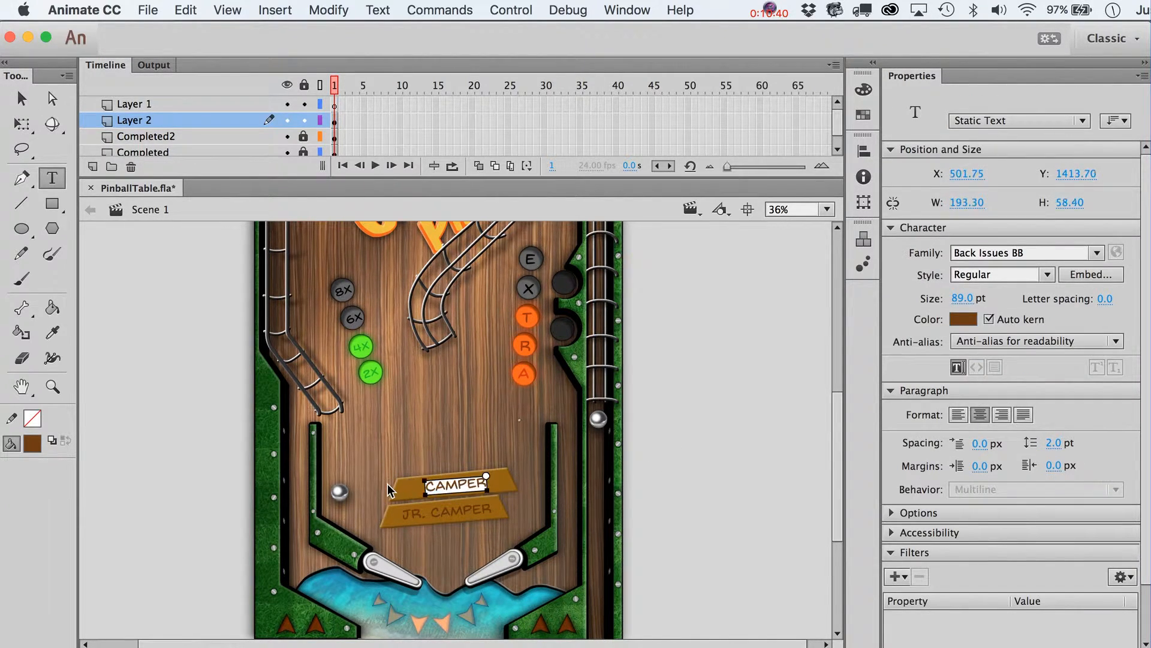
click(29, 103)
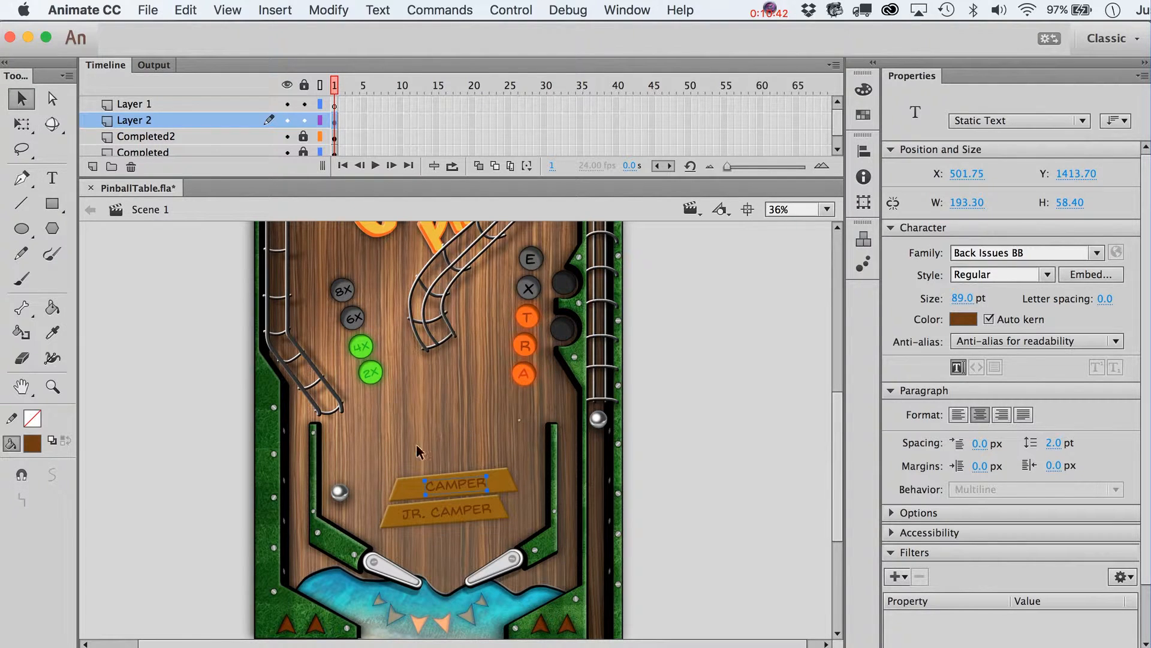
Step: Duplicate the CAMPER plank's symbol and reshape its corners into a shorter board about 318 px wide, returning to Scene 1
click(410, 488)
key(super+shift+d)
key(Return)
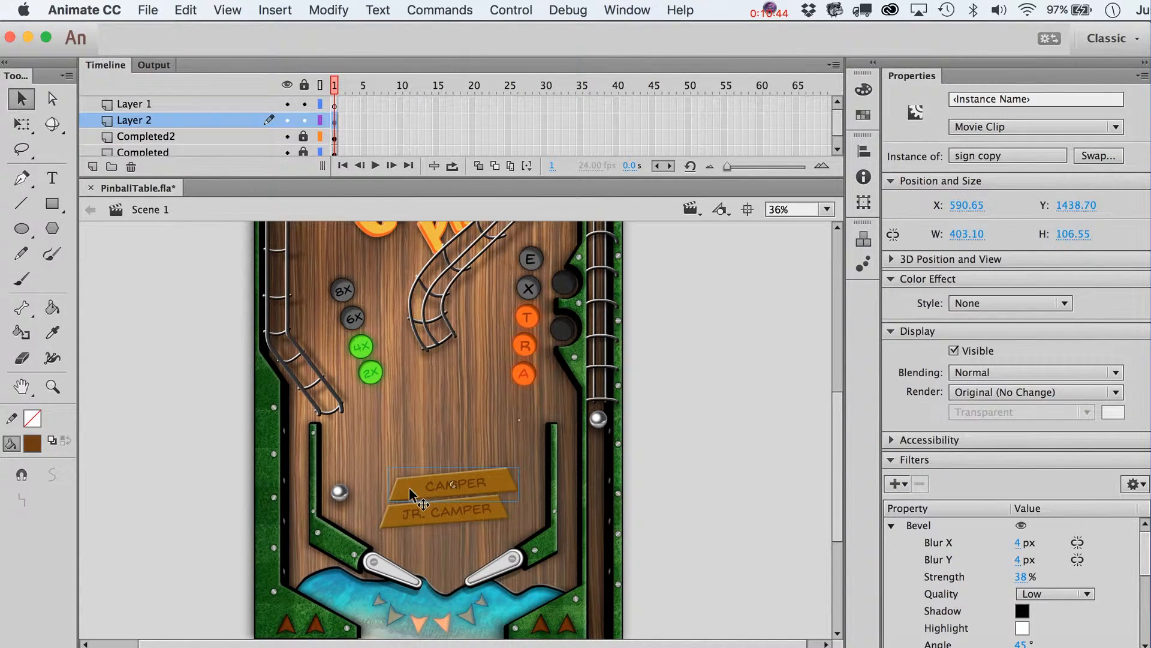
double_click(409, 487)
click(429, 528)
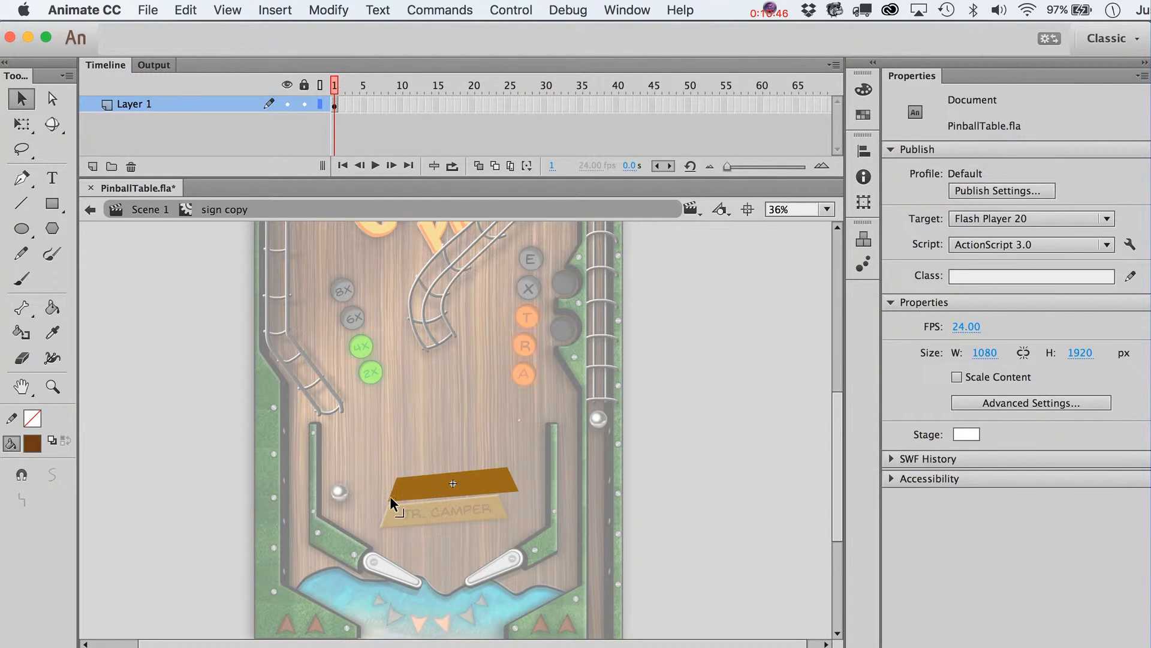
drag(389, 499, 412, 499)
drag(397, 479, 404, 479)
click(150, 209)
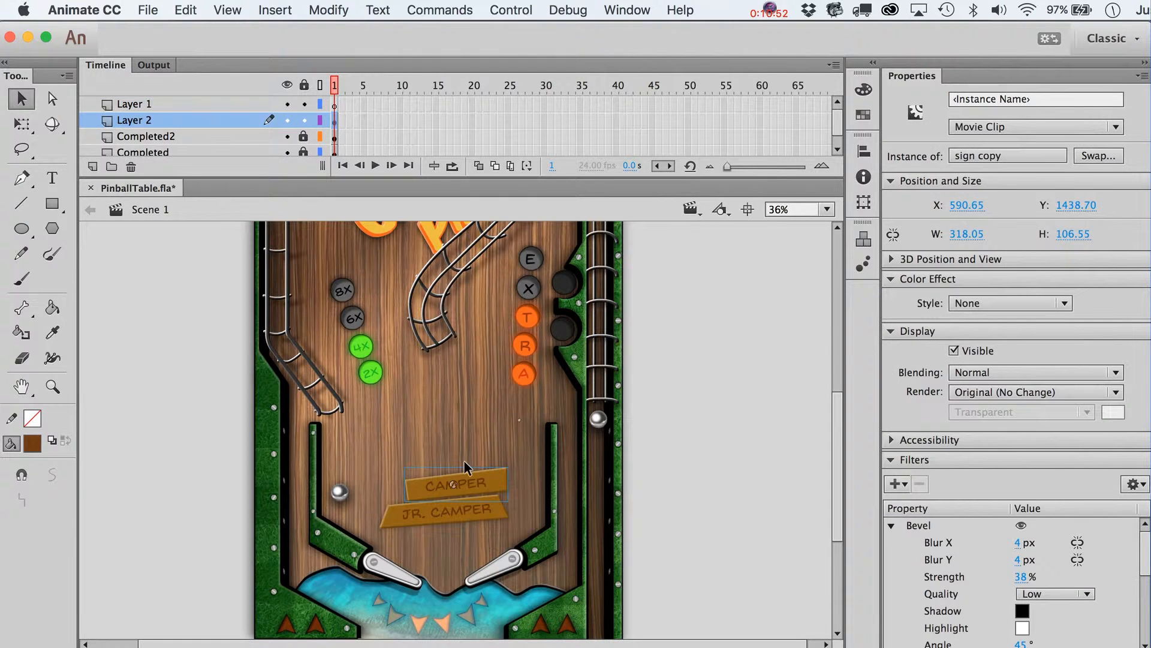
Step: Paste a copy of the CAMPER plank and lettering in place and shift it about 112 px left and 59 px up
key(super+b)
key(super+c)
key(super+shift+v)
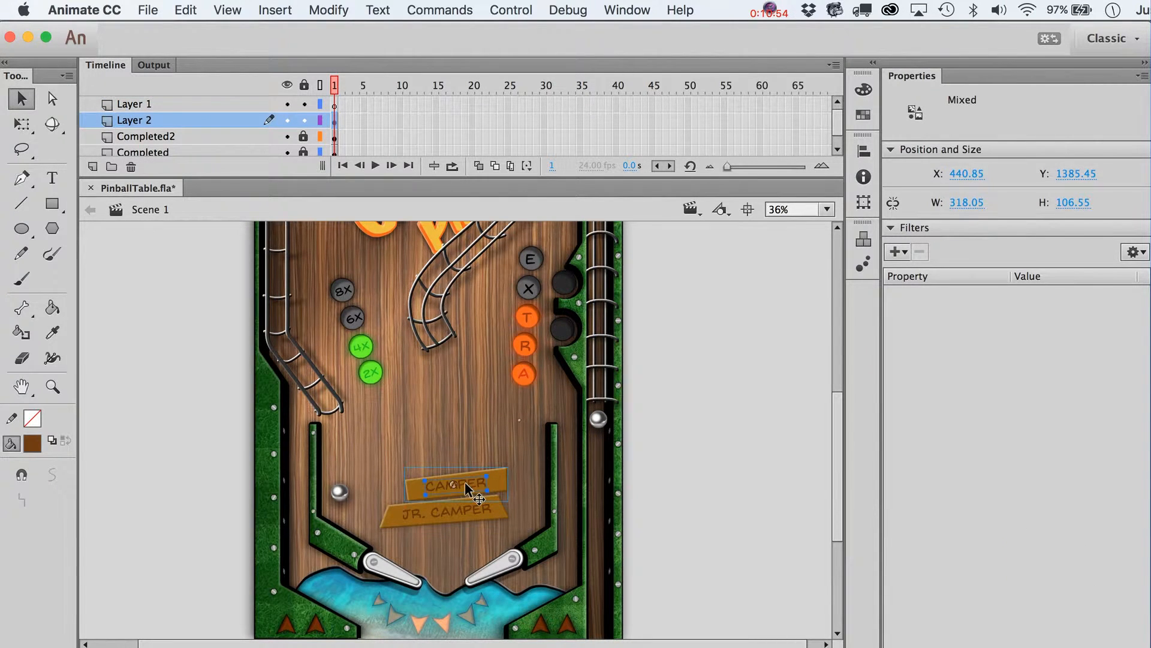
key(shift+Up)
key(shift+Up)
key(shift+Left)
key(shift+Left)
key(shift+Left)
key(shift+Left)
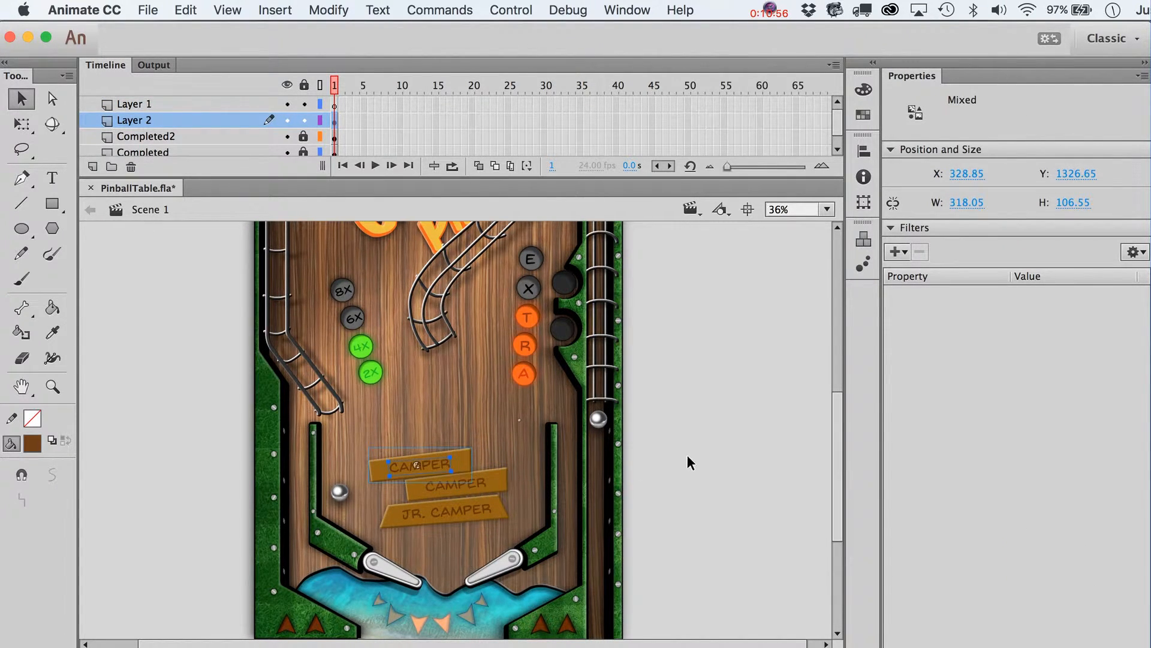
click(689, 462)
Step: Give the topmost plank its own duplicate symbol and change its lettering to COUNSELOR
click(465, 448)
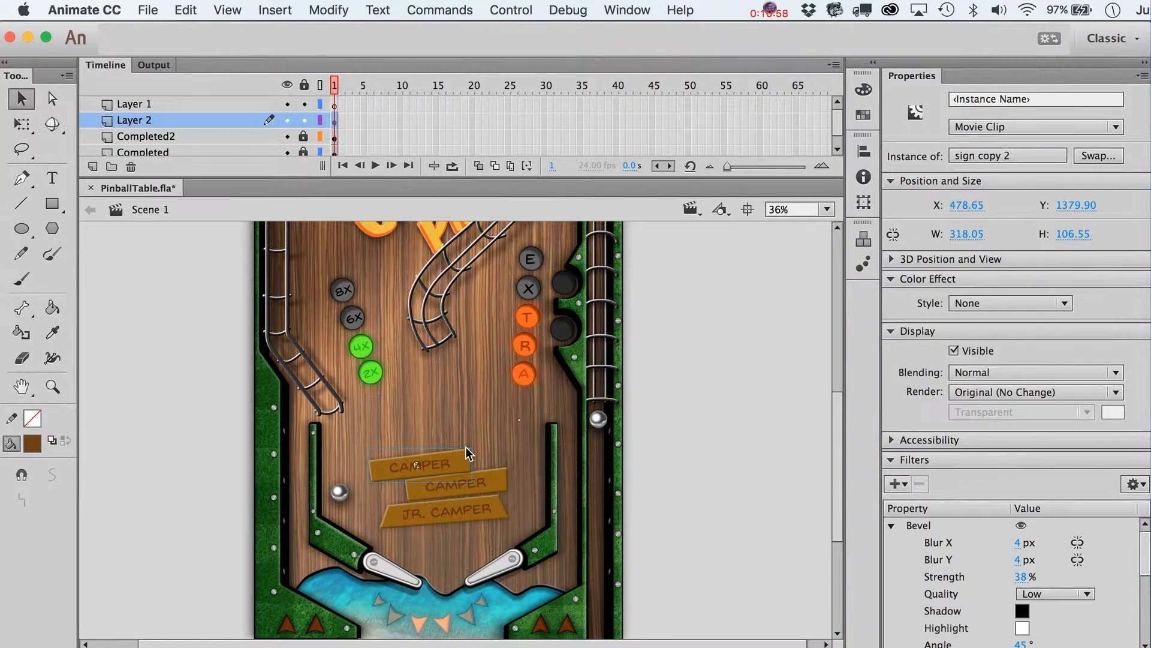
double_click(433, 470)
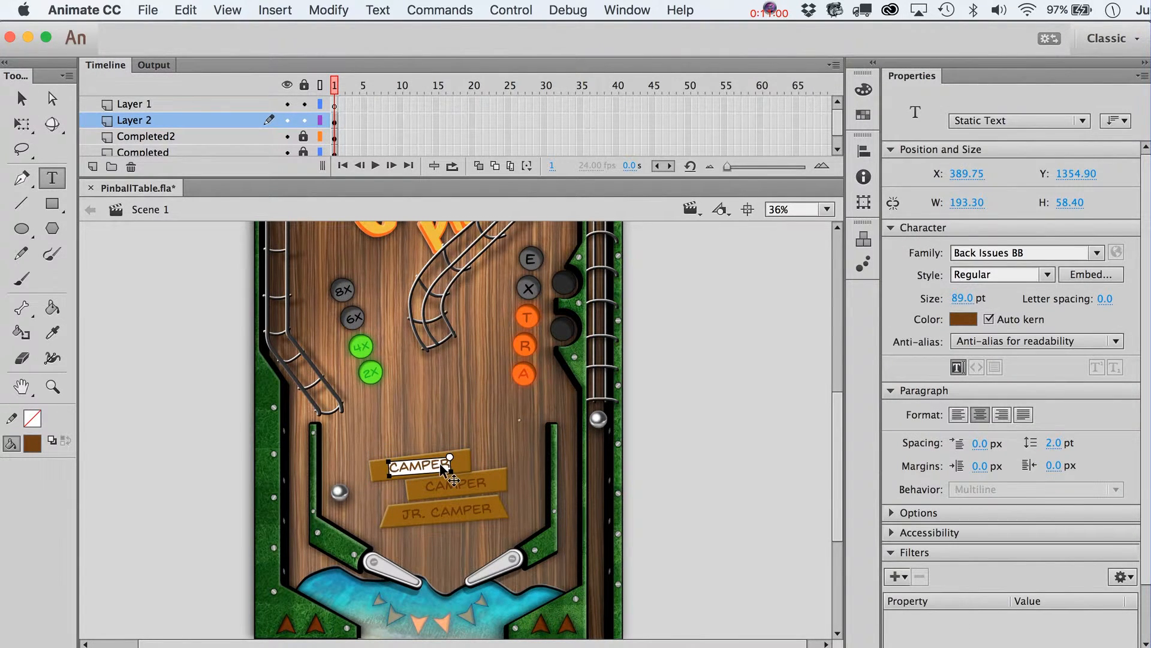
text(COUN)
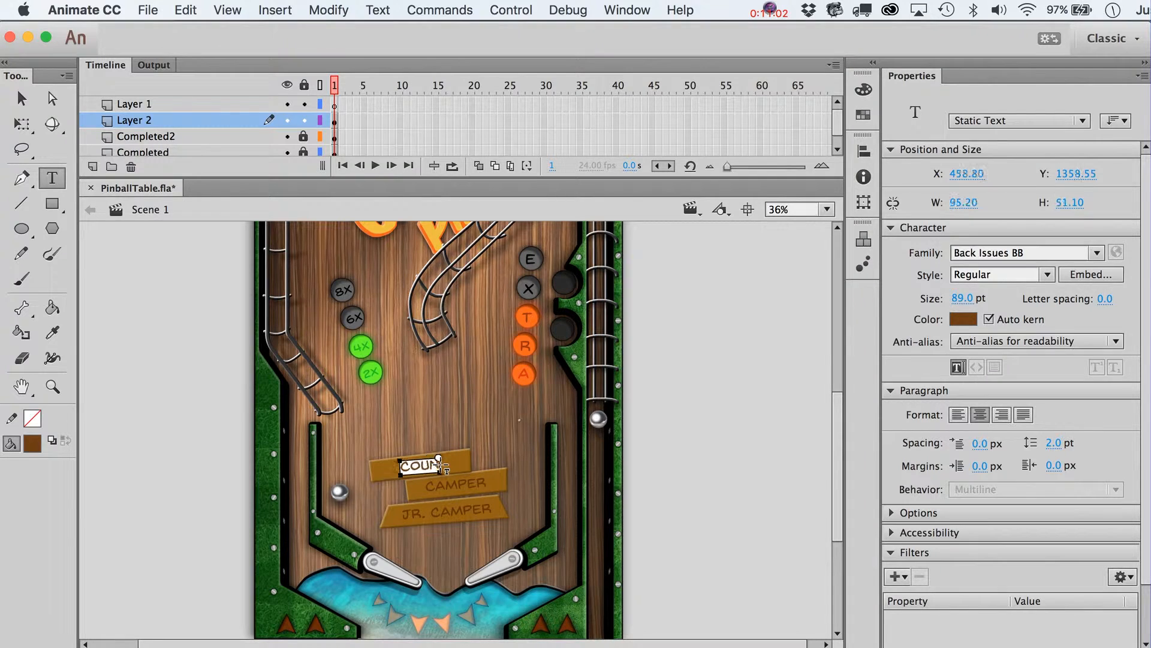
text(SELOR)
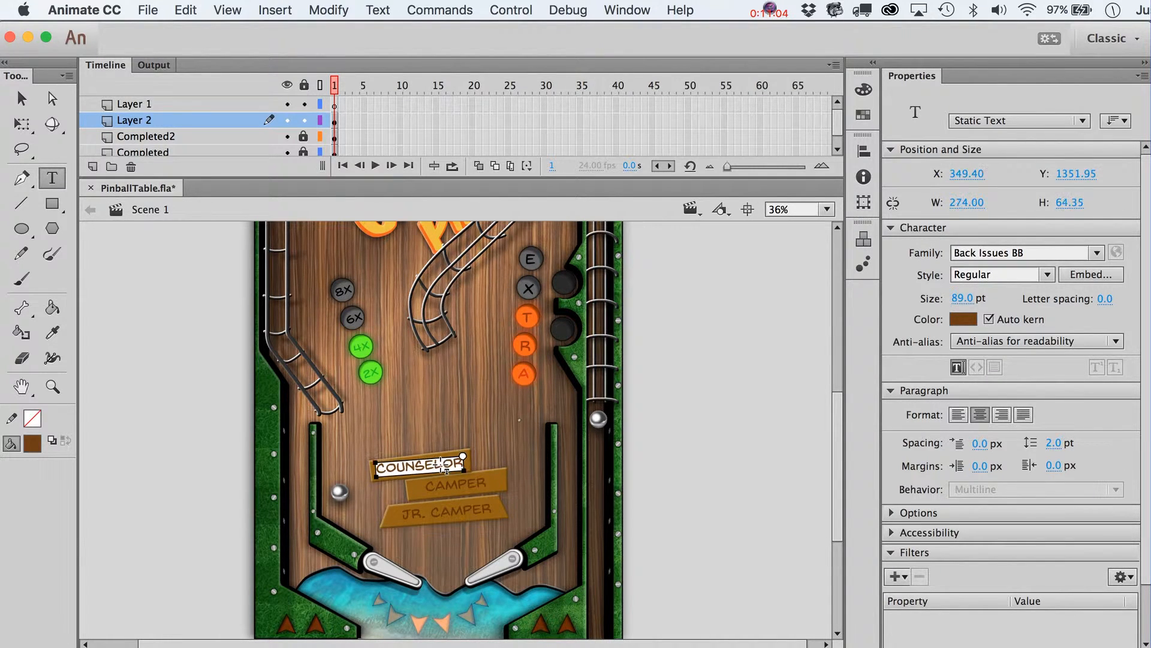
key(Escape)
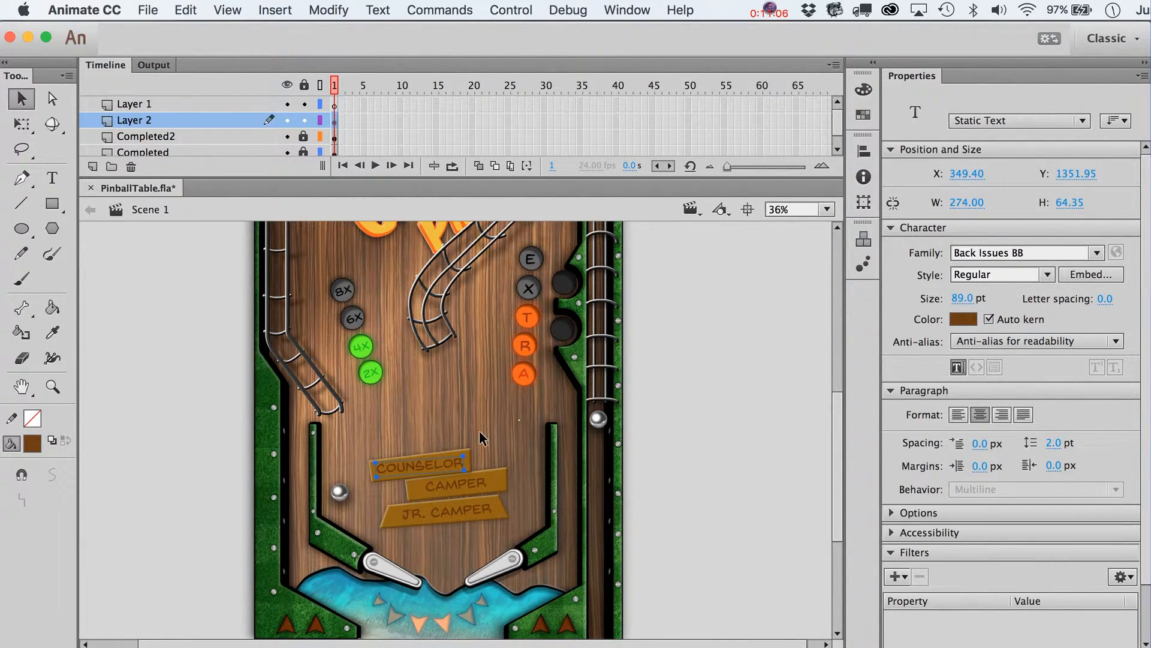
Step: Reshape the COUNSELOR plank inside its symbol, extending its right end and adjusting its upper-left corner, and return to Scene 1
double_click(474, 460)
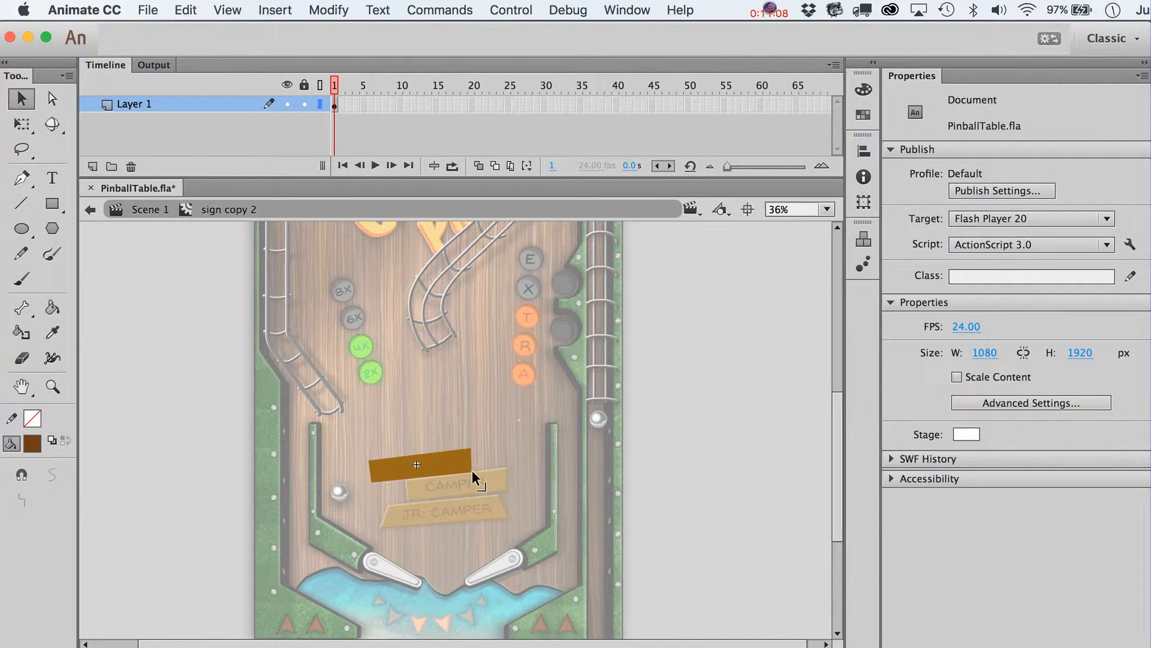
drag(471, 471, 483, 446)
drag(369, 460, 373, 461)
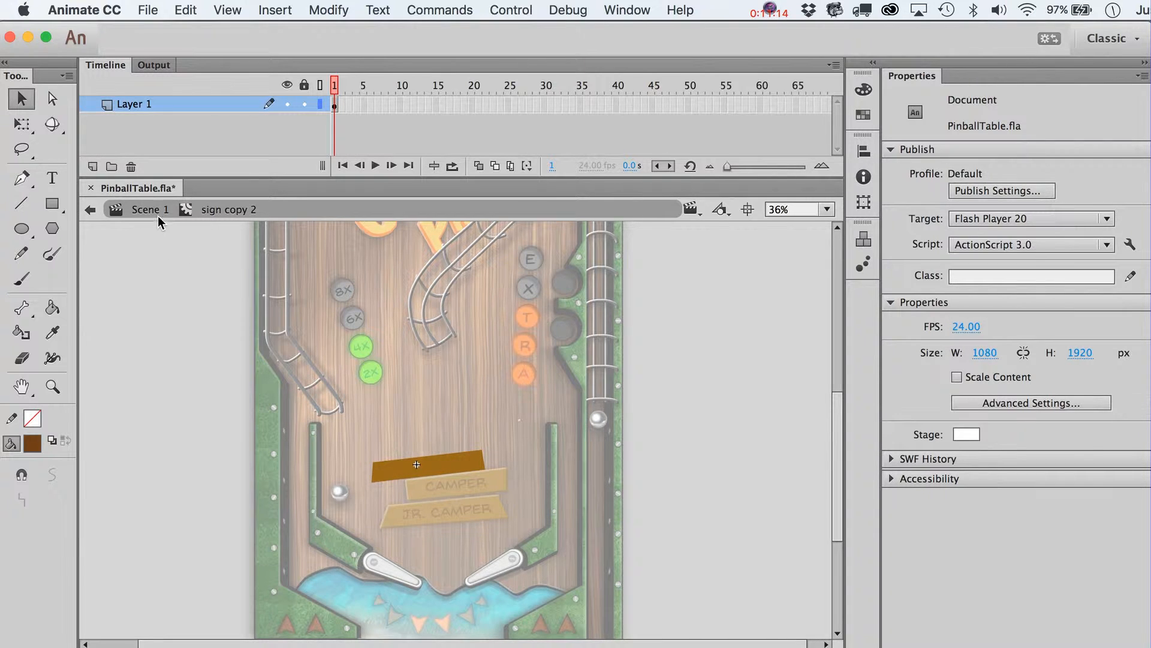
double_click(154, 283)
Step: Shift the COUNSELOR lettering right to center it on the plank and scale it to 95%
click(455, 465)
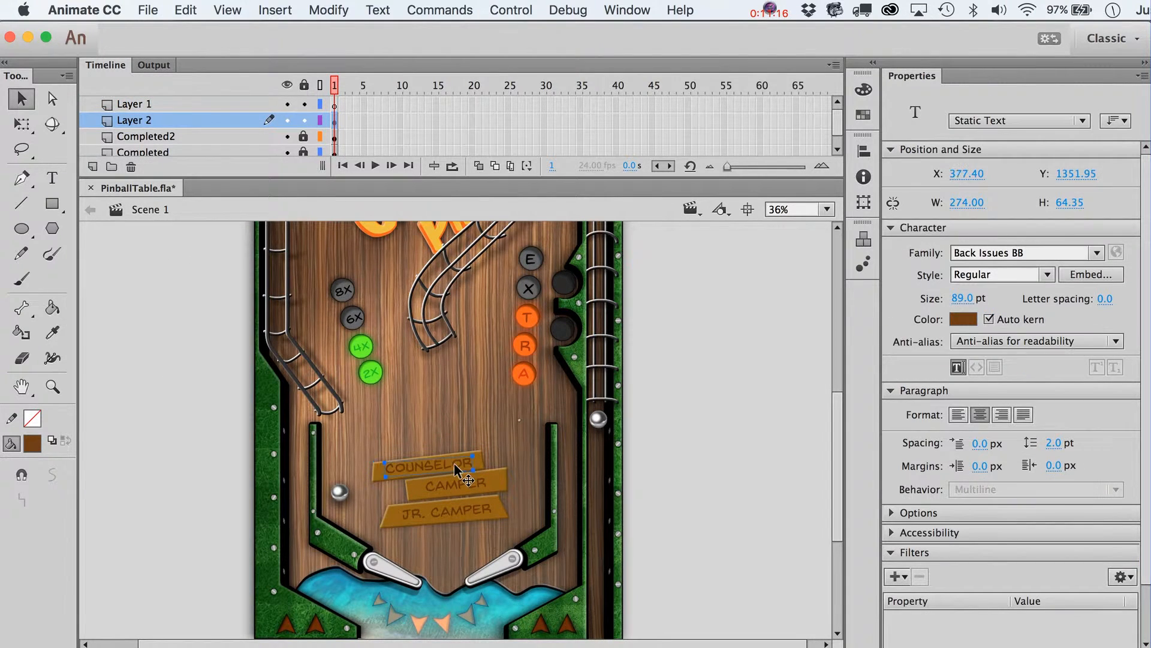
double_click(456, 469)
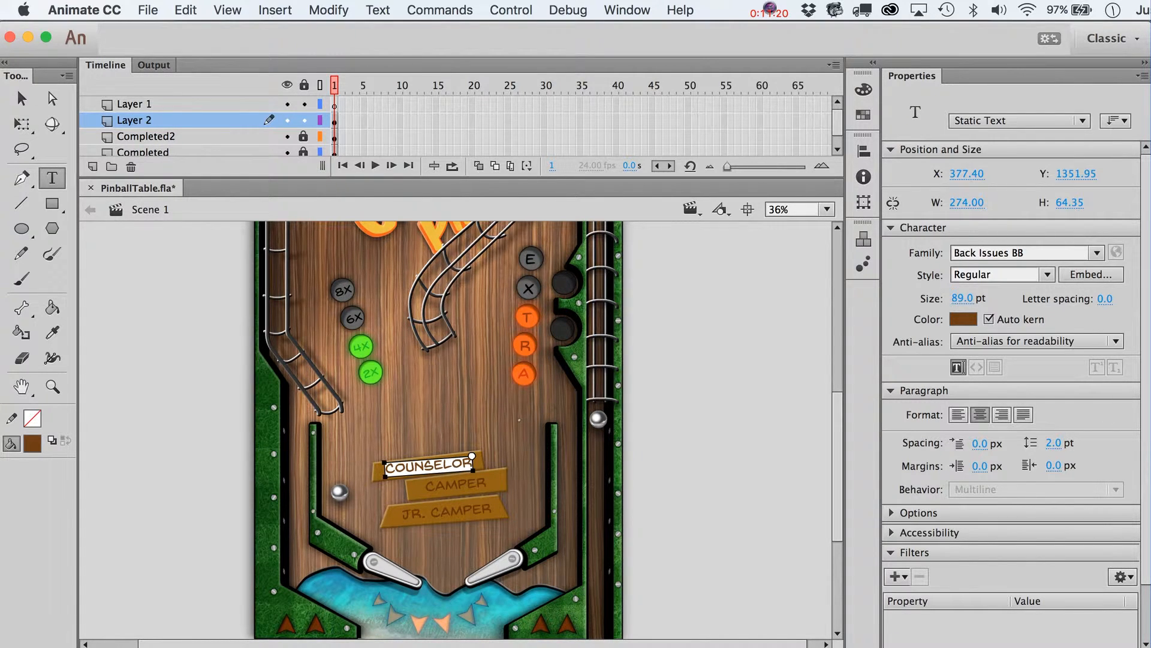
click(21, 98)
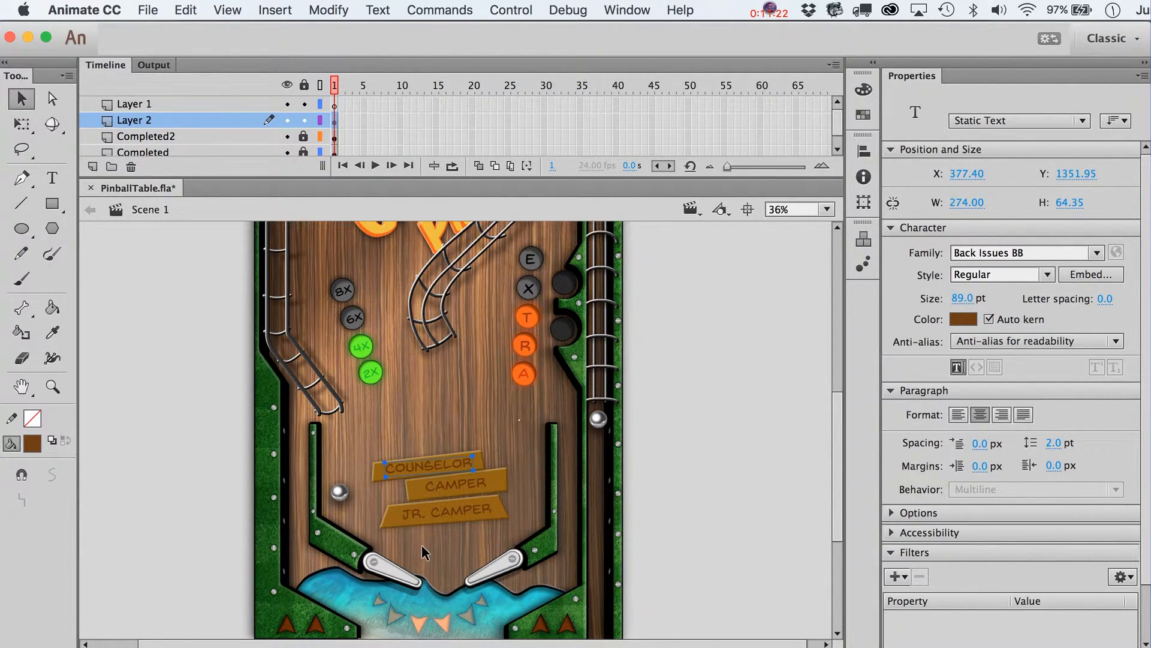
key(super+alt+s)
text(95)
key(Return)
Step: Rotate the COUNSELOR lettering slightly counterclockwise to follow the plank's tilt
click(53, 387)
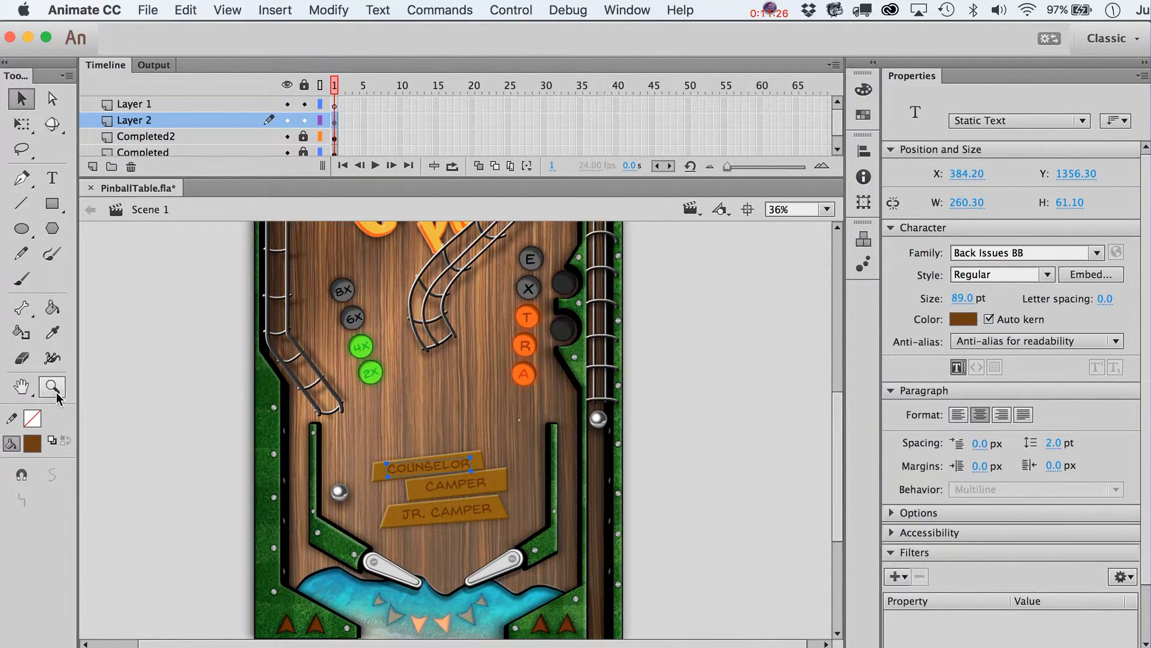
drag(270, 374, 647, 638)
key(q)
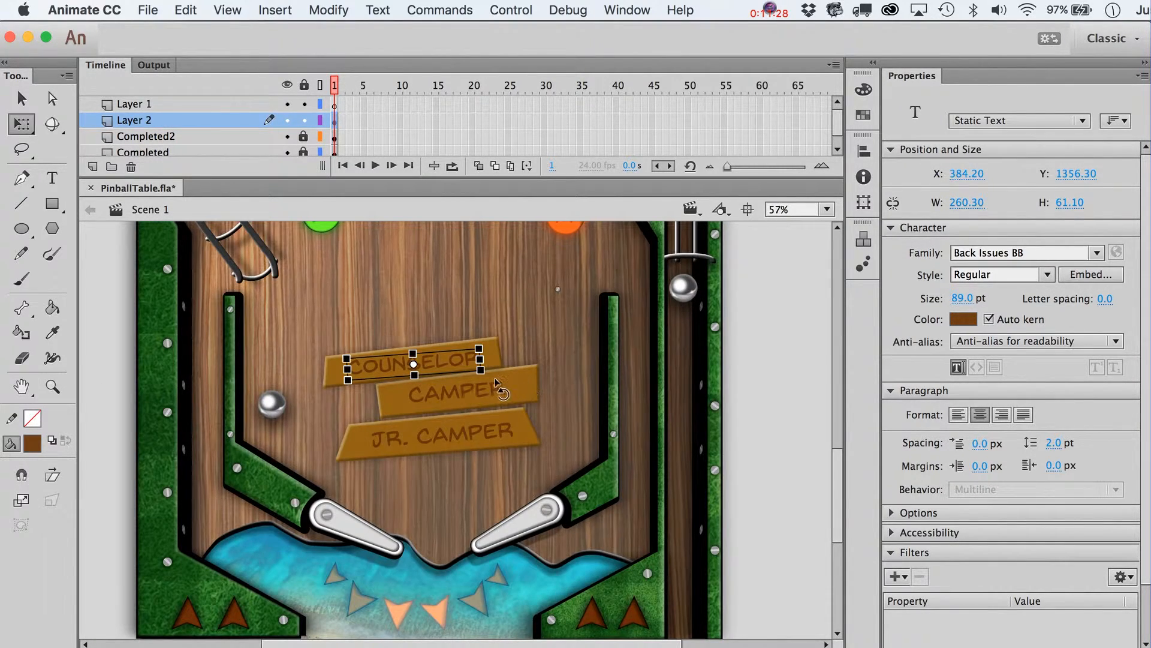
drag(494, 377, 494, 376)
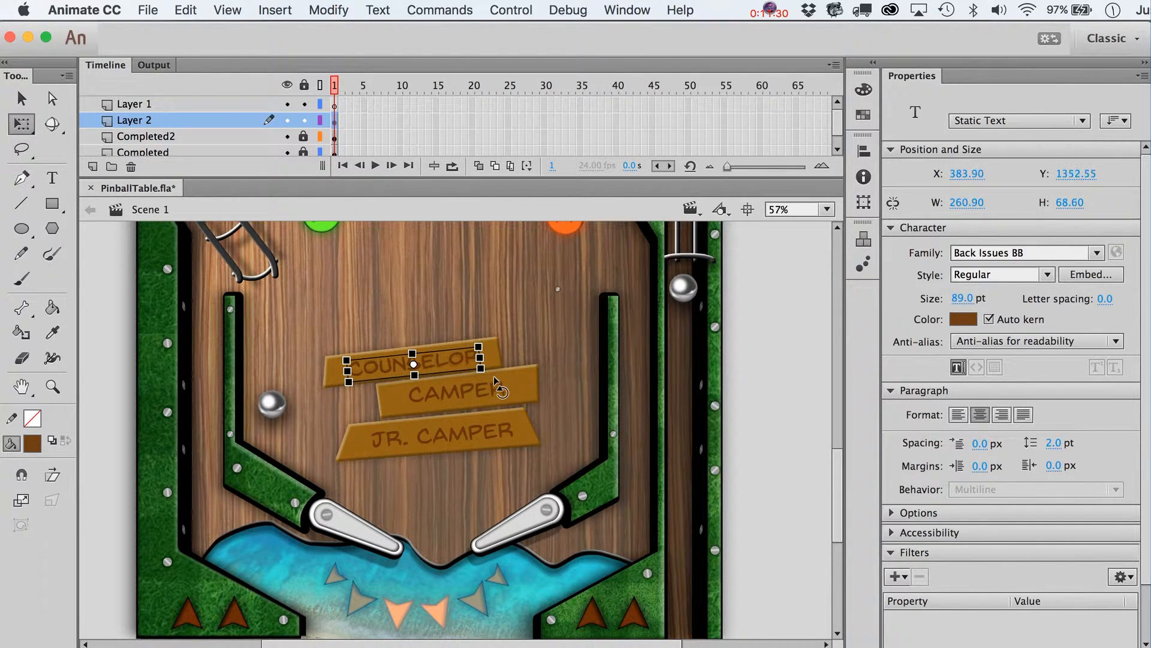
key(v)
Step: Duplicate the COUNSELOR plank and lettering above the original, offset to the right, and rotate the copy slightly clockwise
click(490, 360)
shift+click(474, 356)
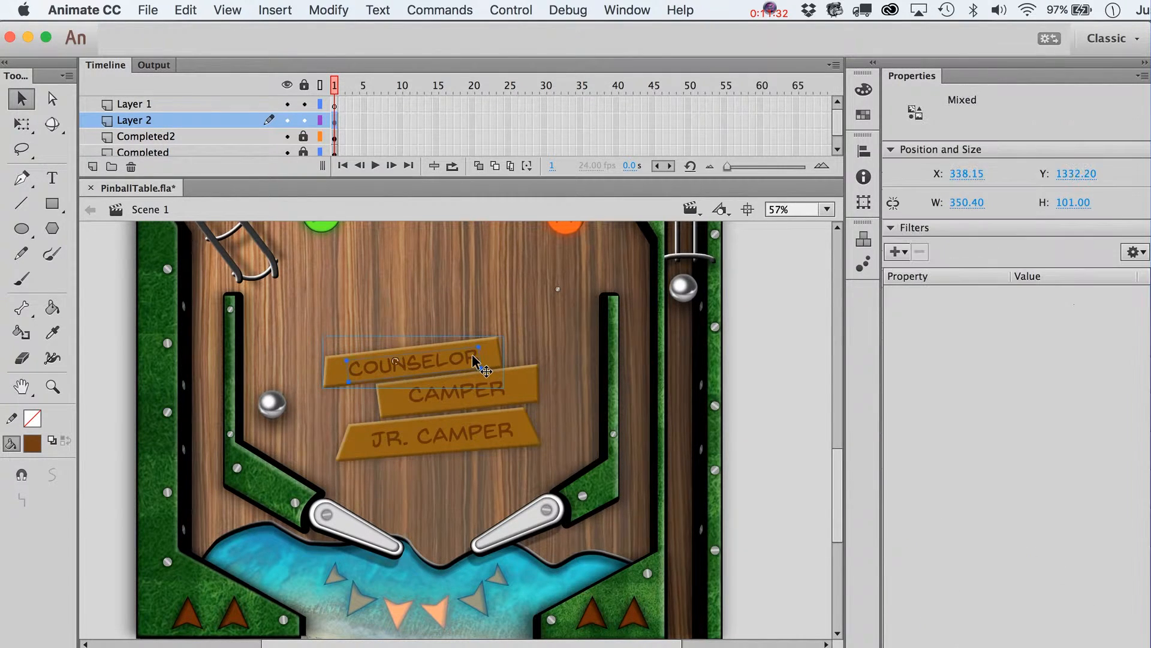
drag(473, 362, 500, 324)
key(q)
drag(538, 360, 538, 366)
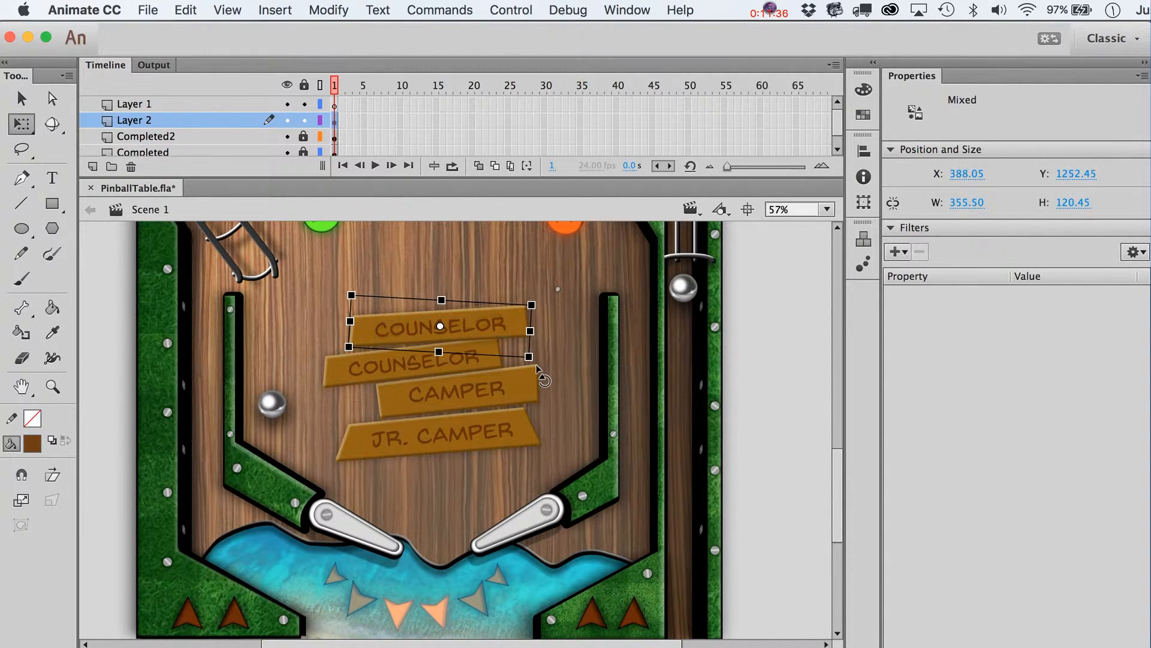
key(v)
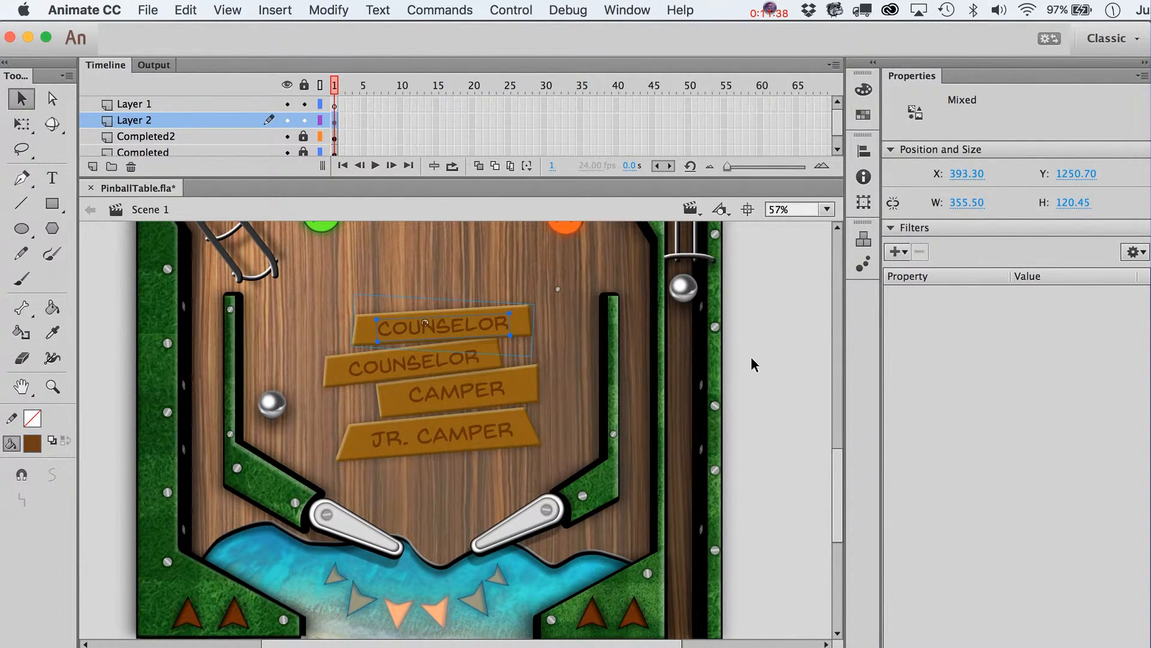
Step: Change the lettering on the topmost plank to RANCH-HAND
click(807, 376)
double_click(466, 327)
key(ctrl+a)
text(R)
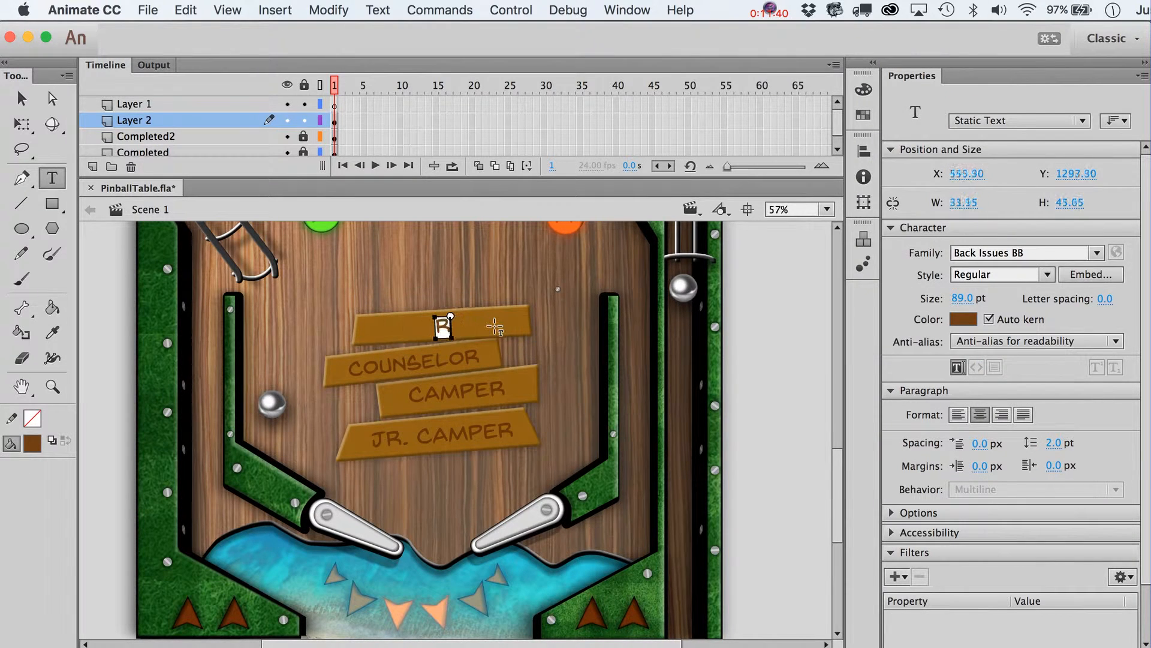
text(ANCH)
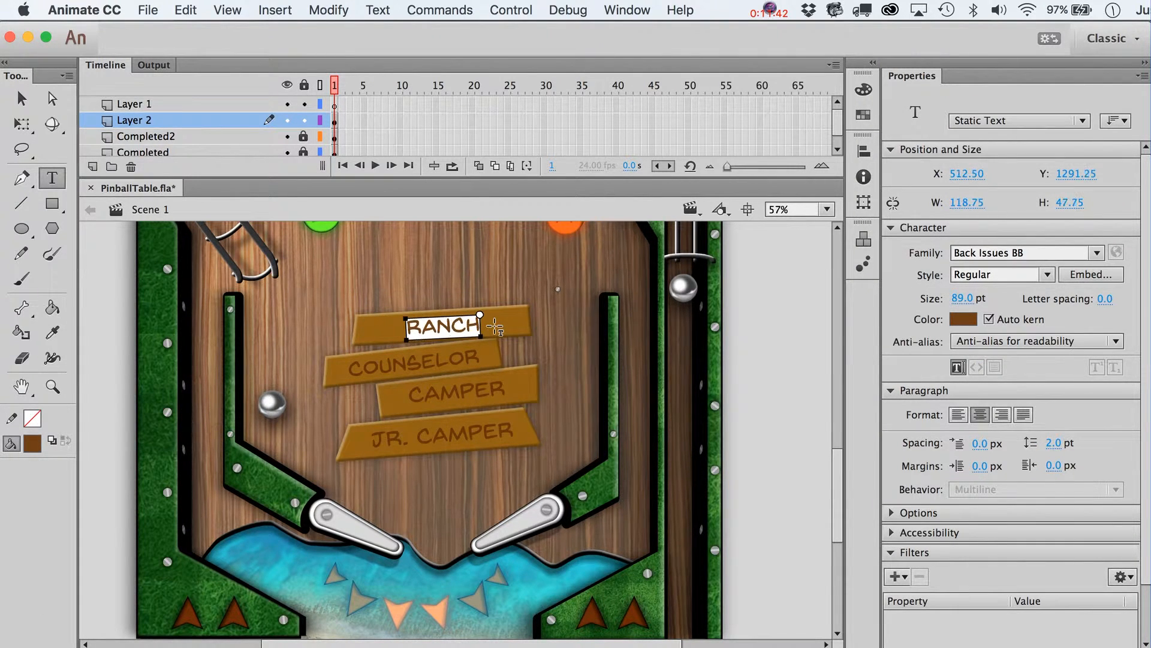
text(HAND)
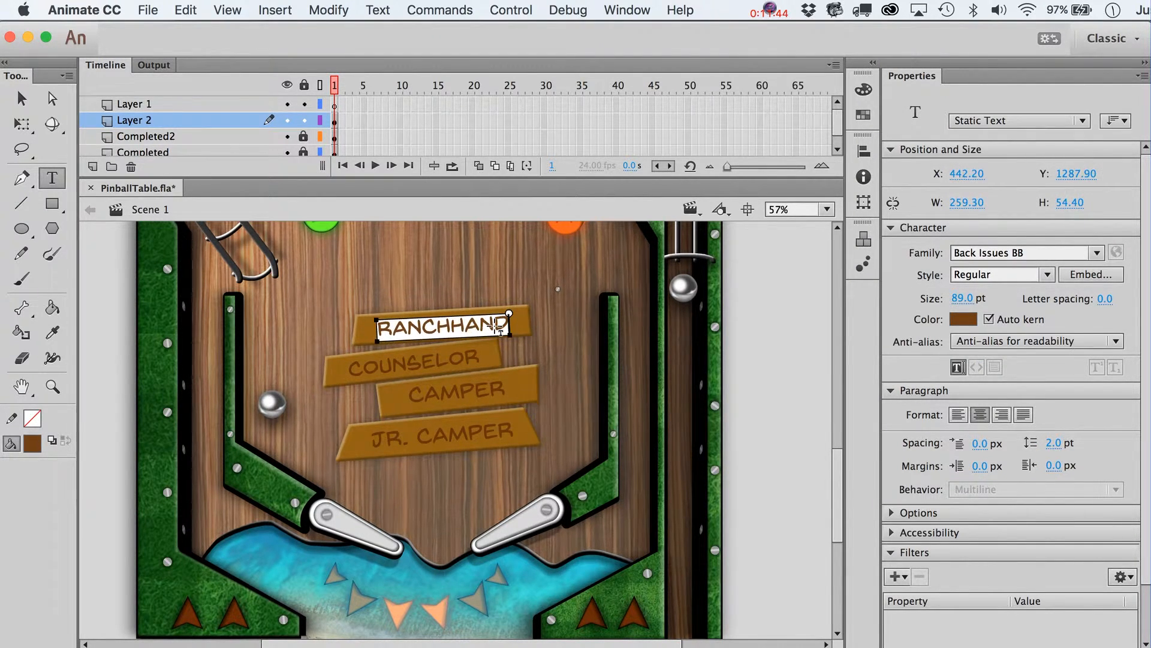
text(-)
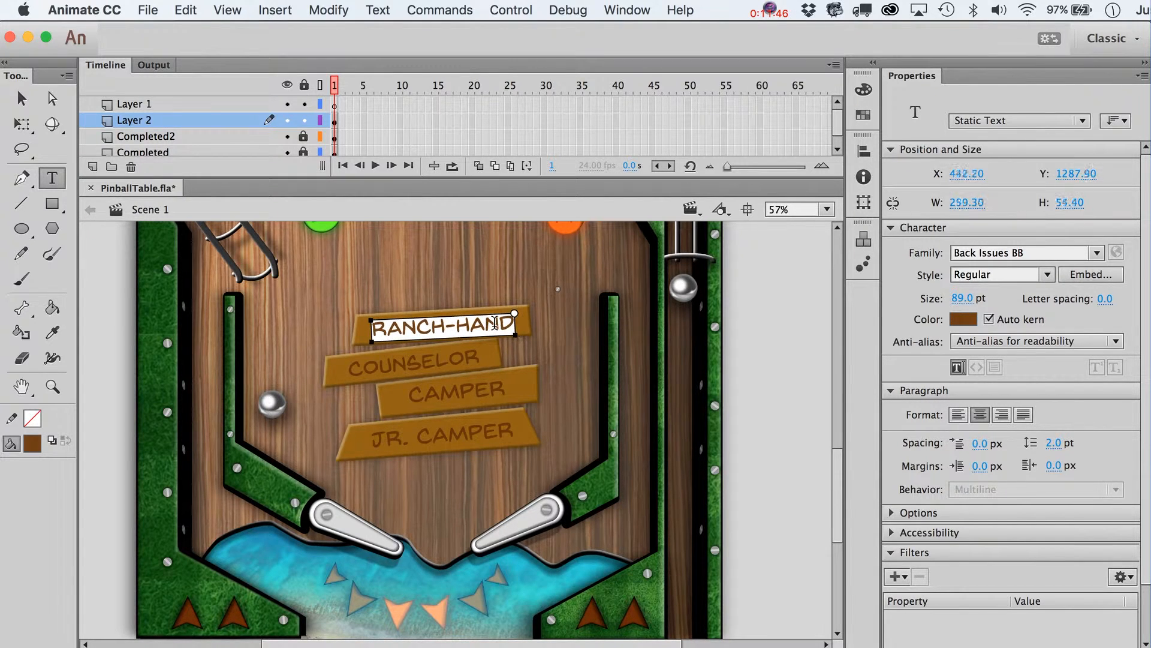
click(22, 101)
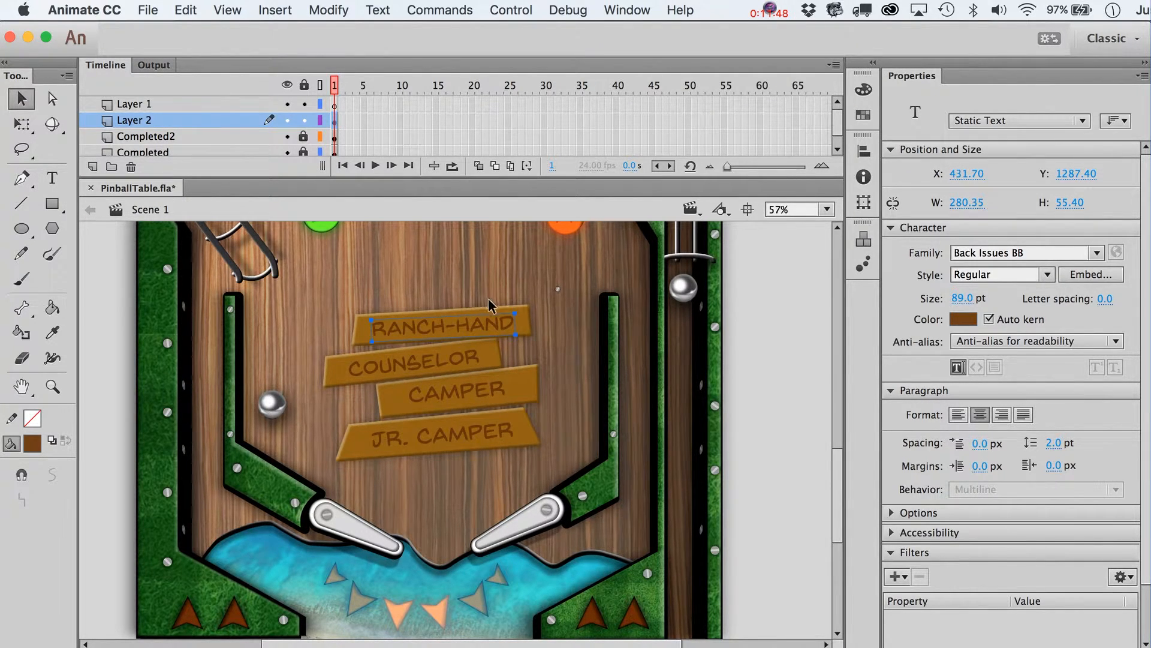
Step: Duplicate the RANCH-HAND plank's symbol as sign copy 3, pull its upper-left corner slightly outward, and return to Scene 1
click(508, 312)
key(super+d)
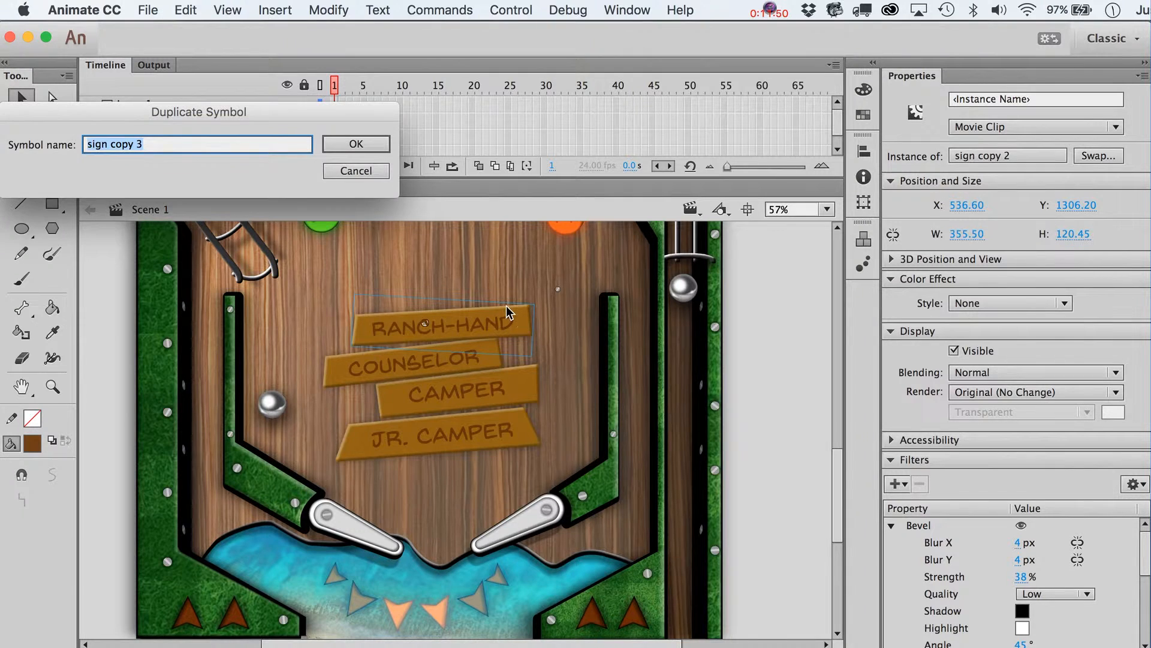
key(Return)
double_click(509, 313)
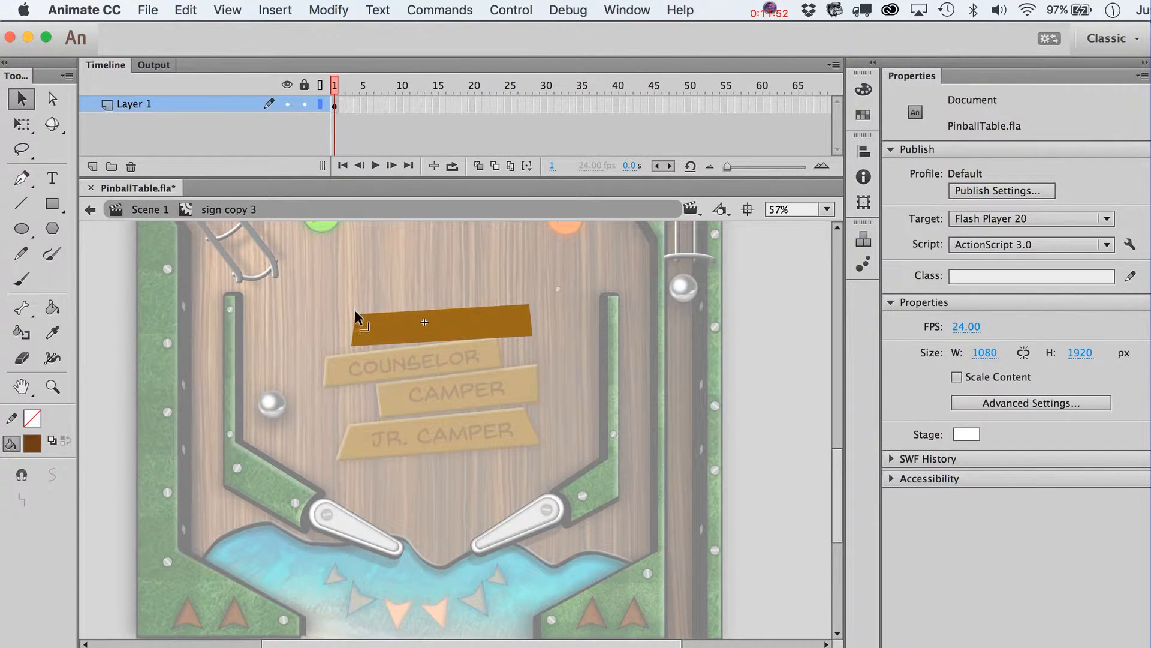
drag(355, 312, 346, 311)
double_click(525, 358)
Step: Nudge the RANCH-HAND lettering left, then paste a copy of the sign in place and move it up and slightly right
click(473, 327)
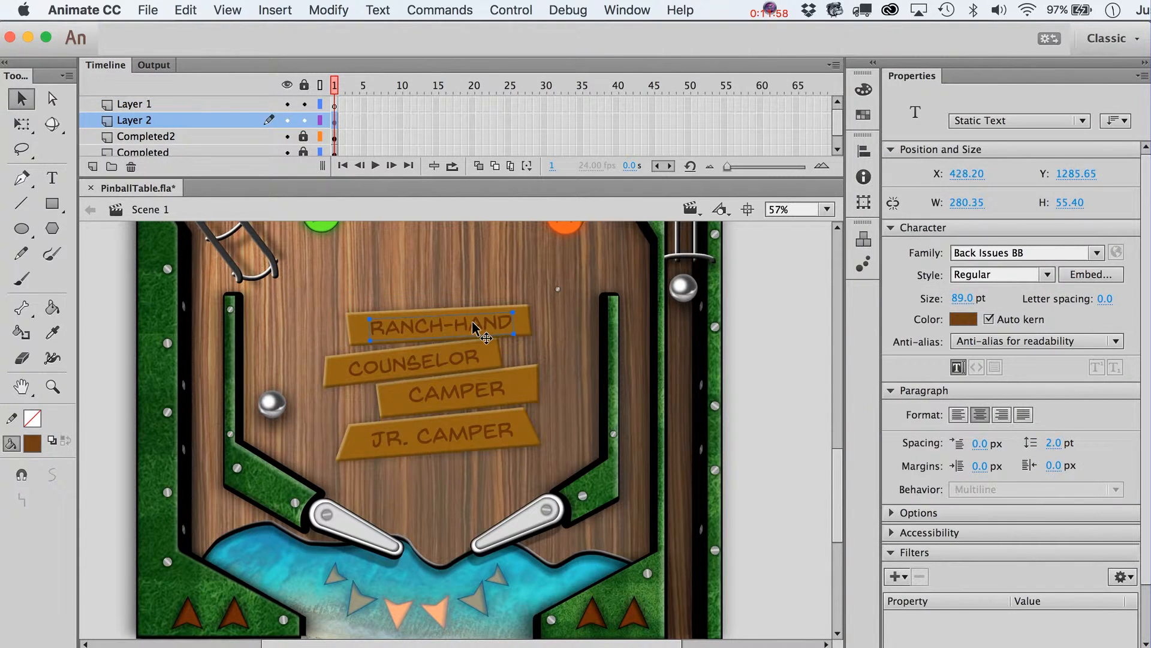
shift+click(522, 325)
key(super+shift+v)
key(shift+Up)
key(shift+Up)
key(shift+Up)
key(shift+Up)
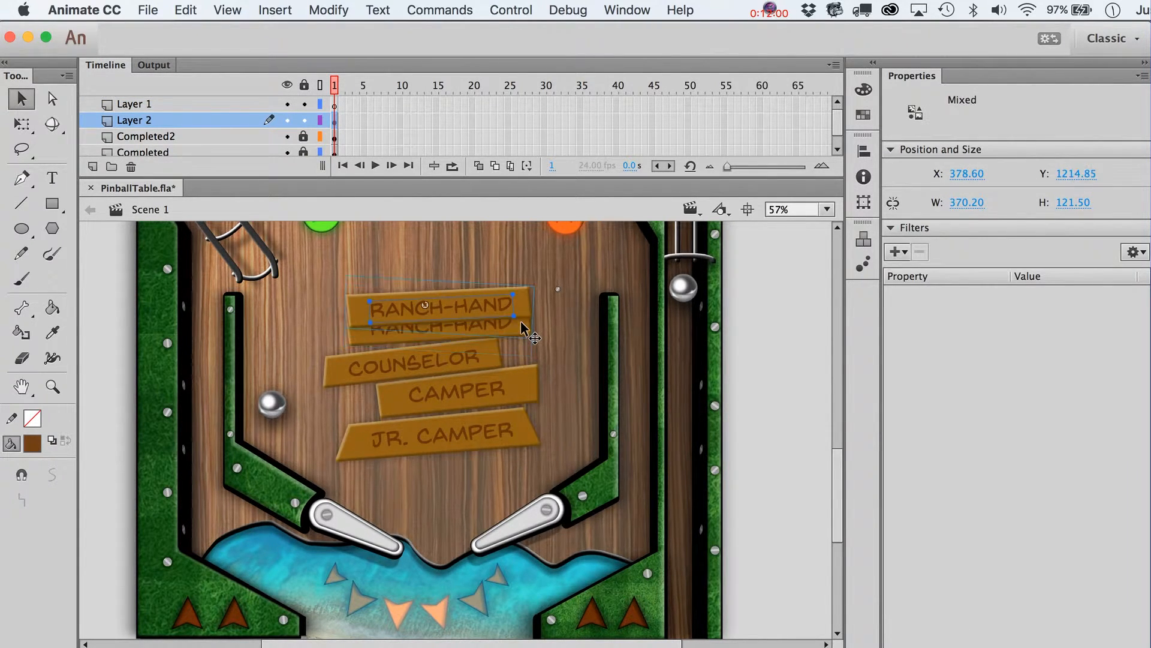
key(shift+Right)
key(shift+Right)
Step: Rotate the upper RANCH-HAND sign copy slightly clockwise and deselect it
key(q)
drag(567, 320, 567, 328)
key(v)
click(788, 404)
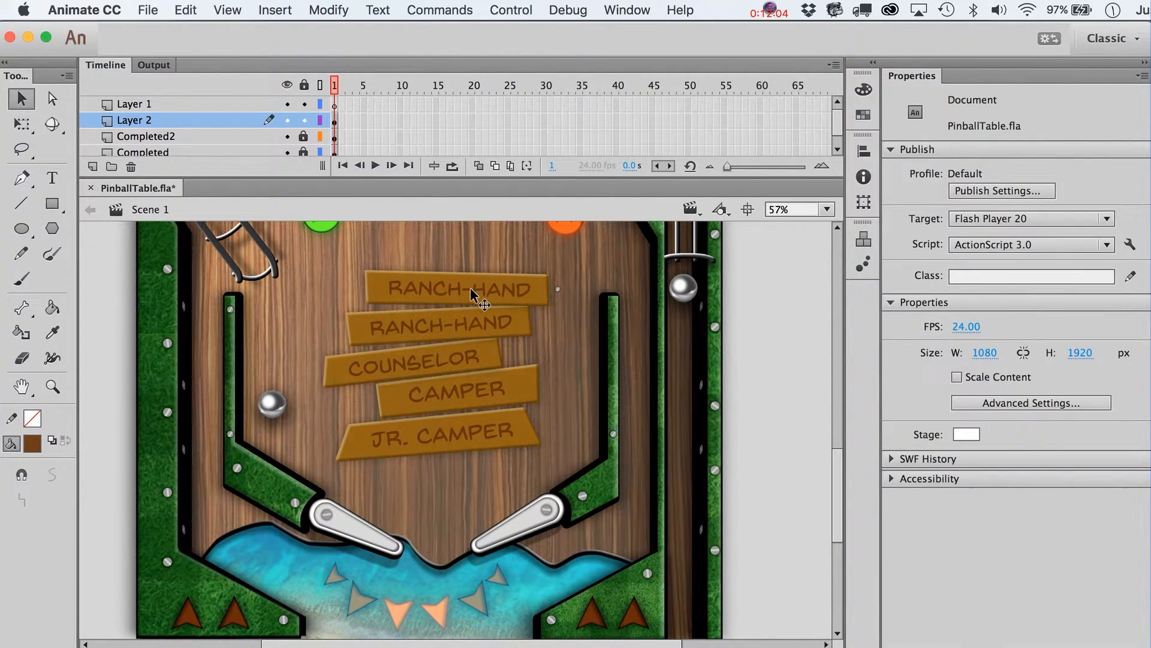
Step: Change the lettering on the topmost plank to DIRECTOR
double_click(467, 289)
key(super+a)
text(DIRECTOR)
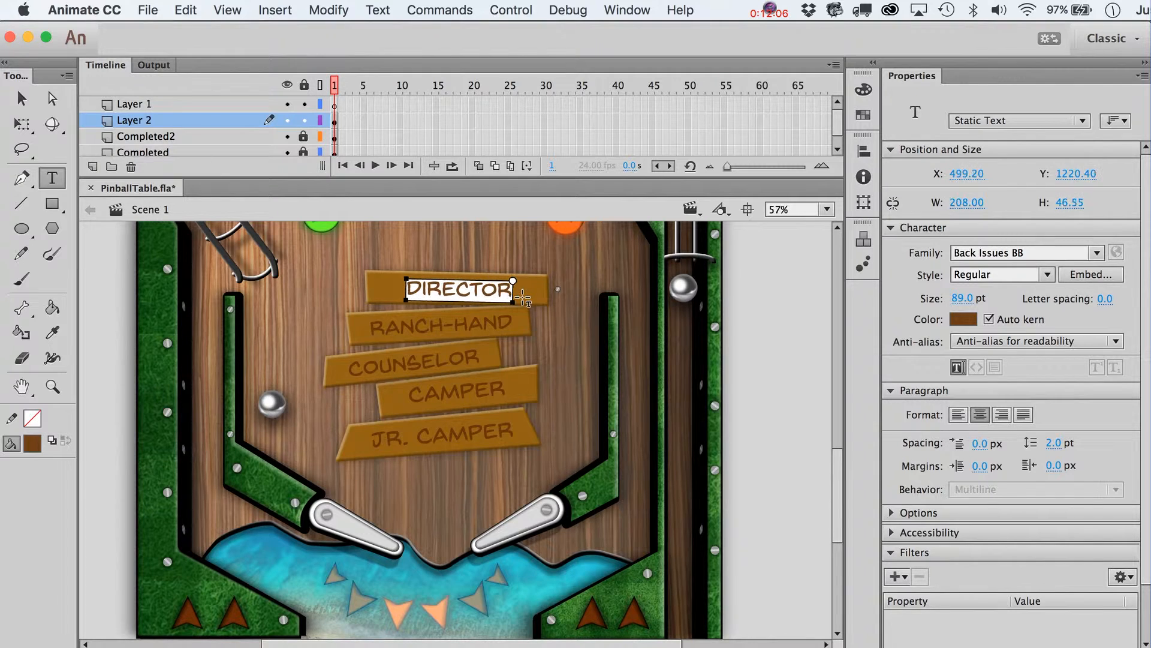
click(22, 98)
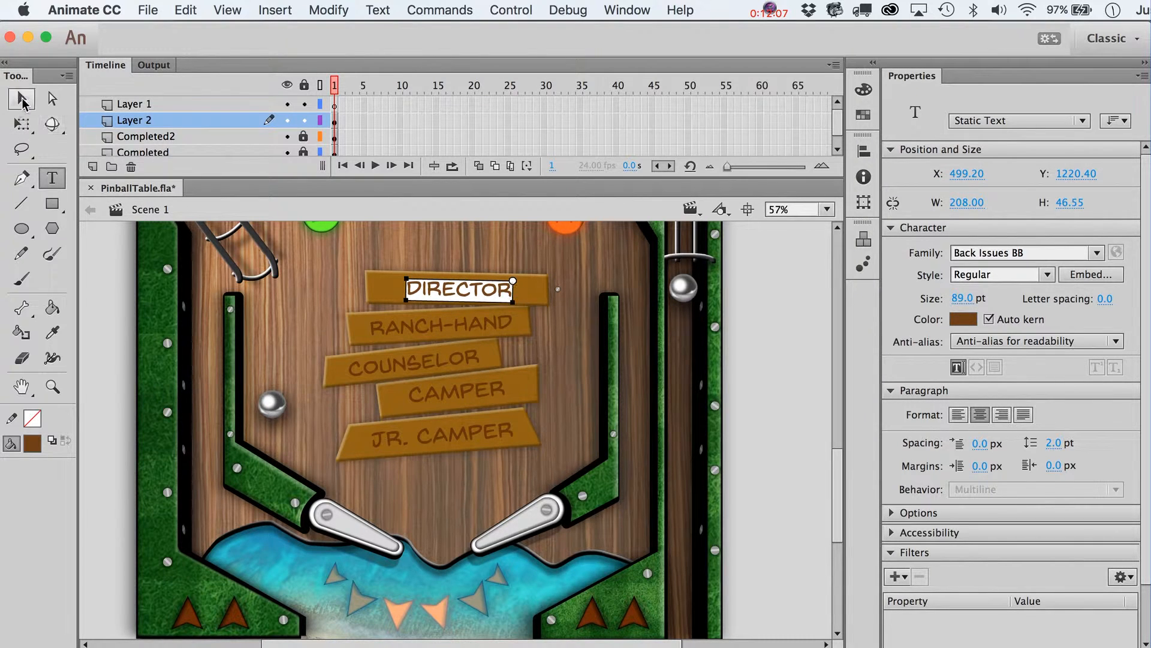
Step: Scale the DIRECTOR lettering and its plank up together to about 438 × 170 px, and deselect them
shift+click(528, 290)
key(q)
drag(567, 253, 573, 248)
key(v)
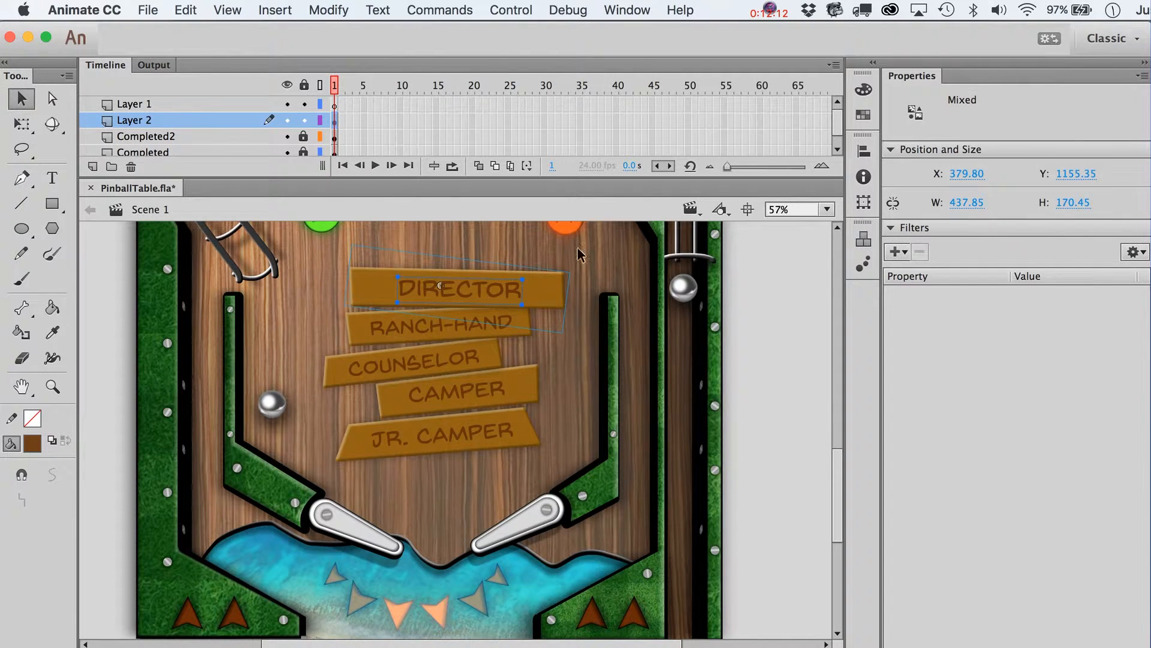
click(754, 329)
Step: Duplicate the DIRECTOR plank's symbol as sign copy 4
click(541, 294)
double_click(541, 294)
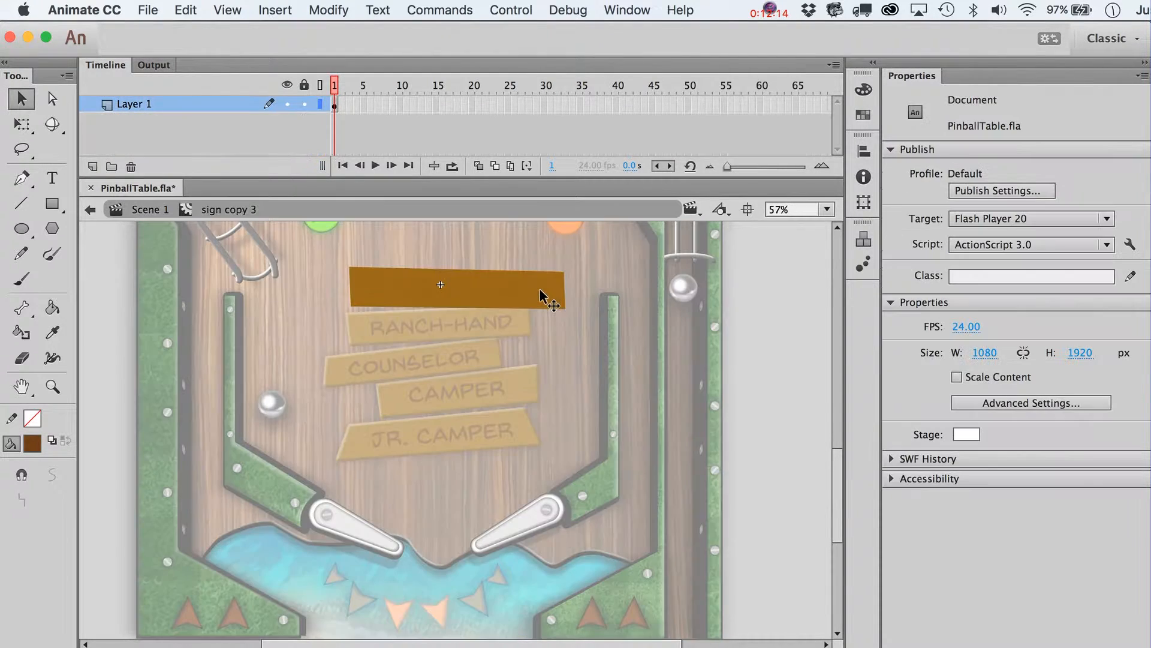
double_click(514, 361)
key(super+shift+d)
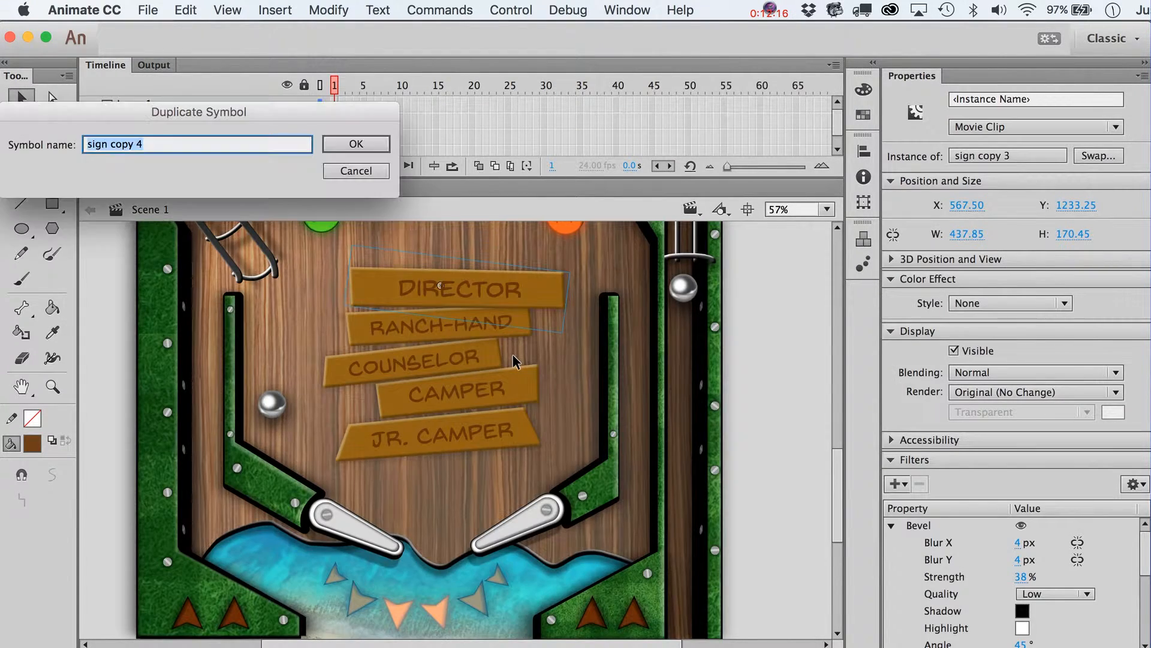
key(Return)
Step: Pull the left corners of the sign copy 4 shape well inward and its right corners slightly inward, and return to Scene 1
double_click(377, 291)
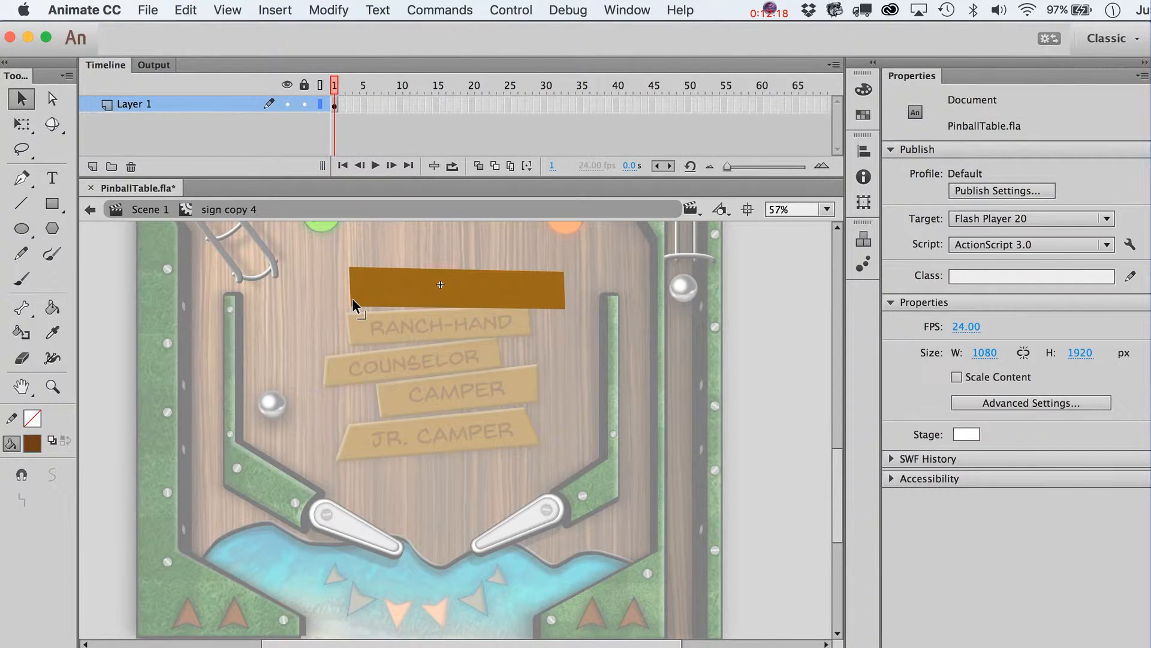
drag(352, 299, 380, 303)
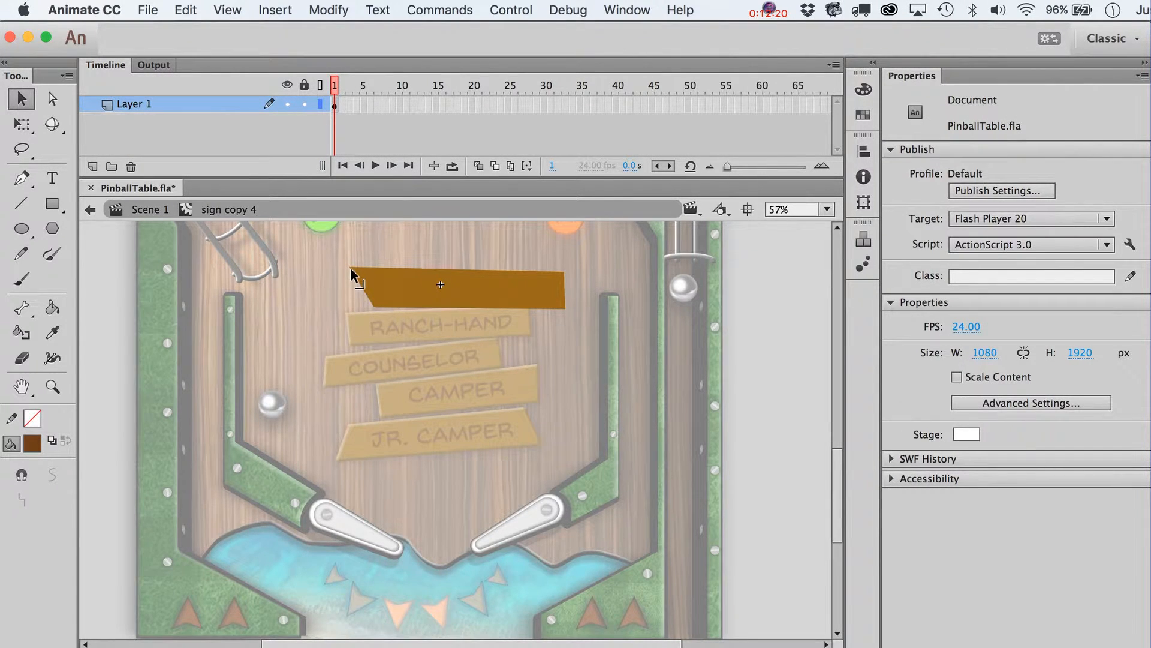
drag(350, 267, 375, 267)
mouse_move(563, 307)
mouse_down()
mouse_move(548, 283)
mouse_move(550, 307)
mouse_up()
drag(566, 274, 557, 271)
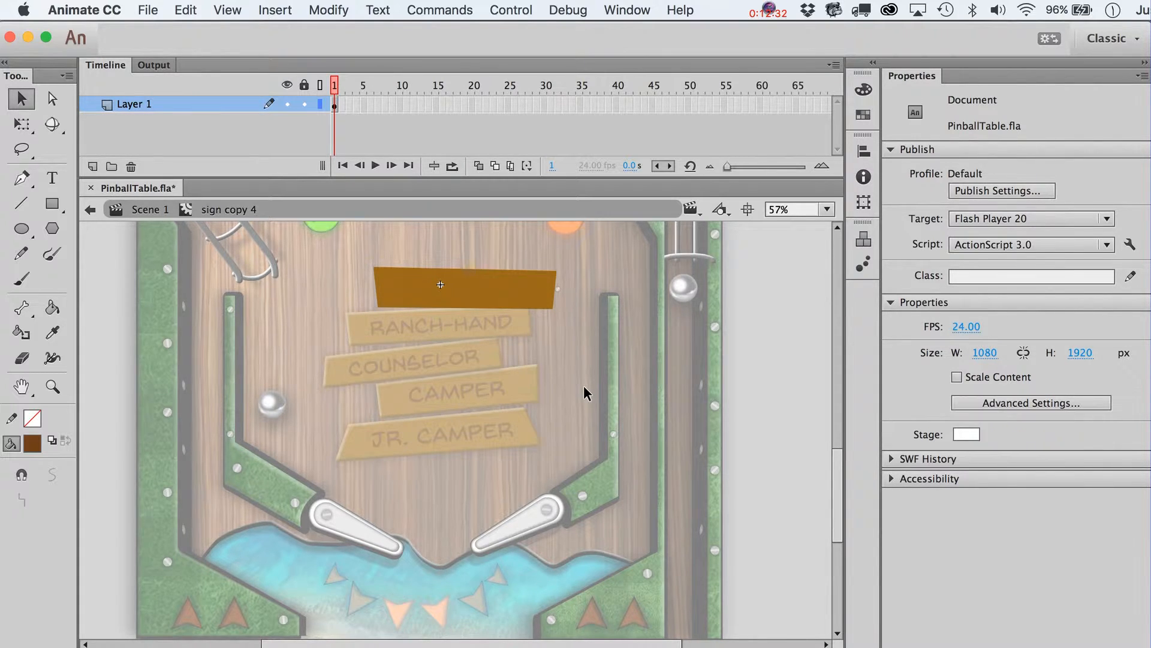
click(151, 209)
Step: Recolor the DIRECTOR lettering bright yellow
scroll(769, 443, up, 2)
scroll(769, 444, up, 2)
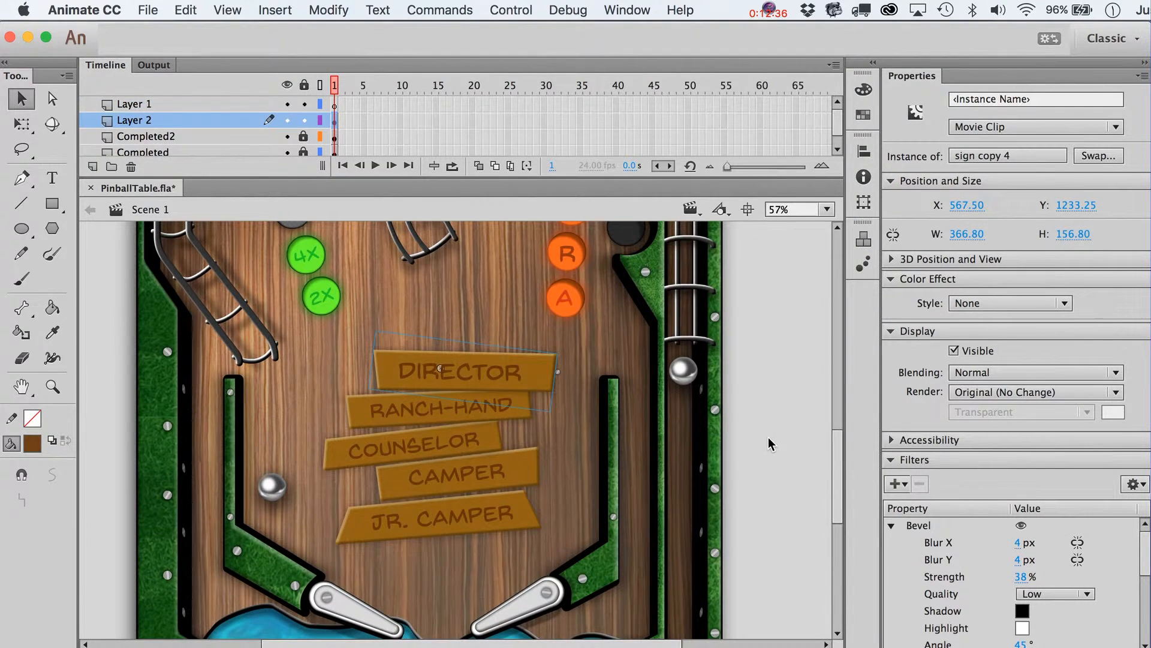
click(52, 387)
alt+click(335, 444)
drag(212, 284, 721, 646)
key(v)
click(656, 358)
click(480, 353)
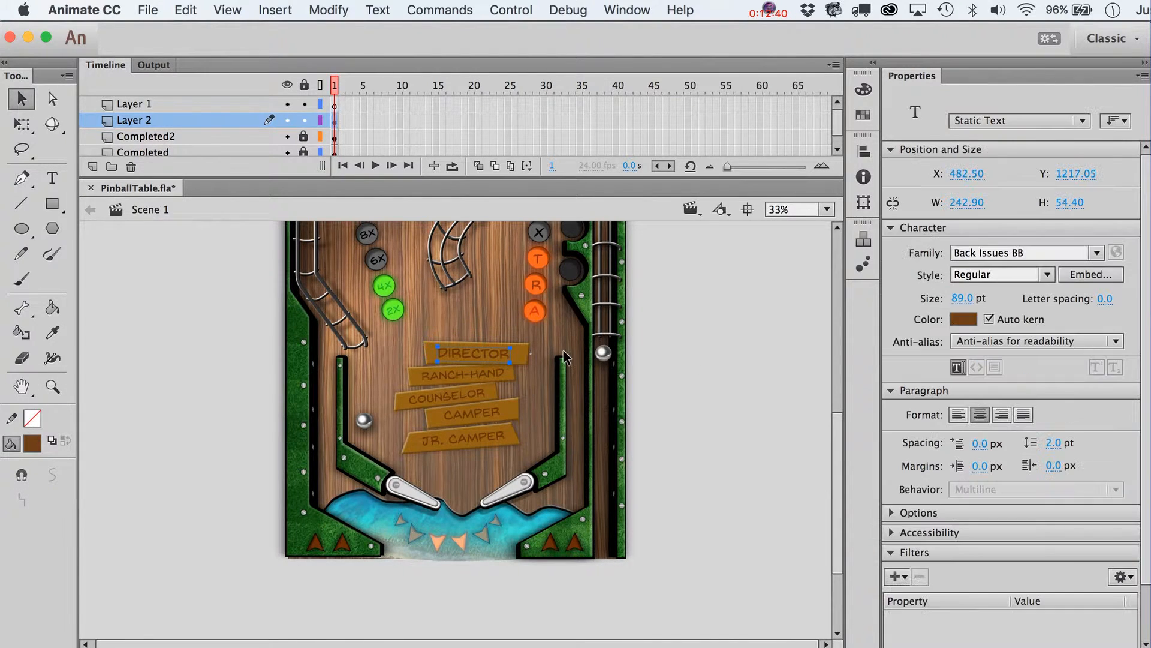
click(963, 319)
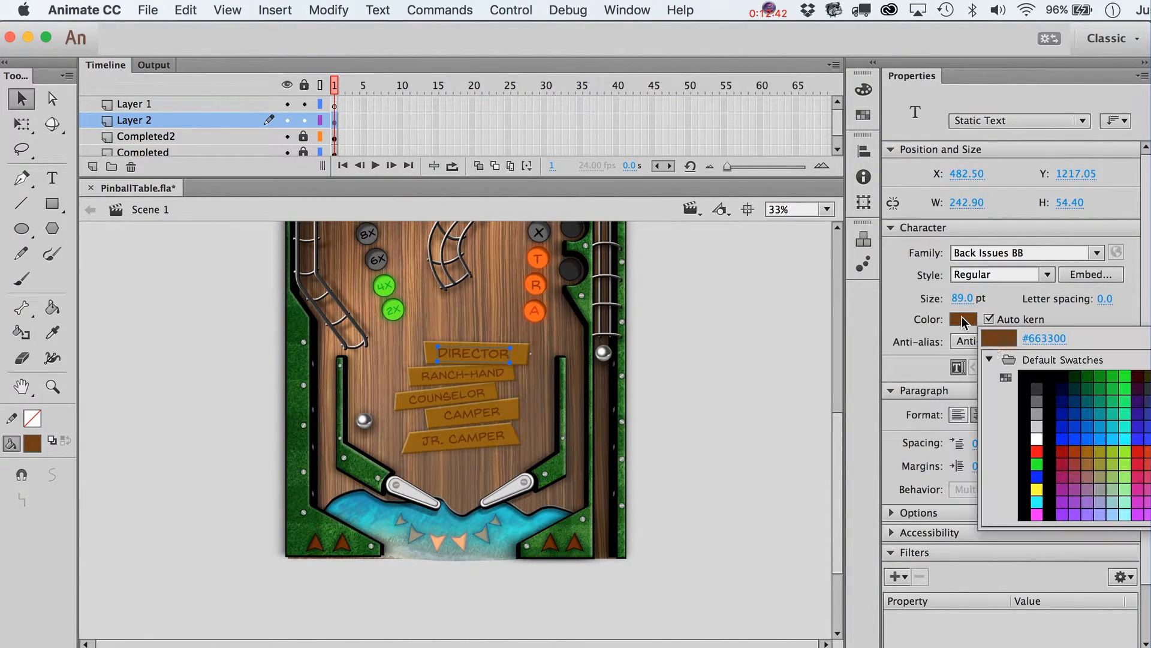
click(1036, 489)
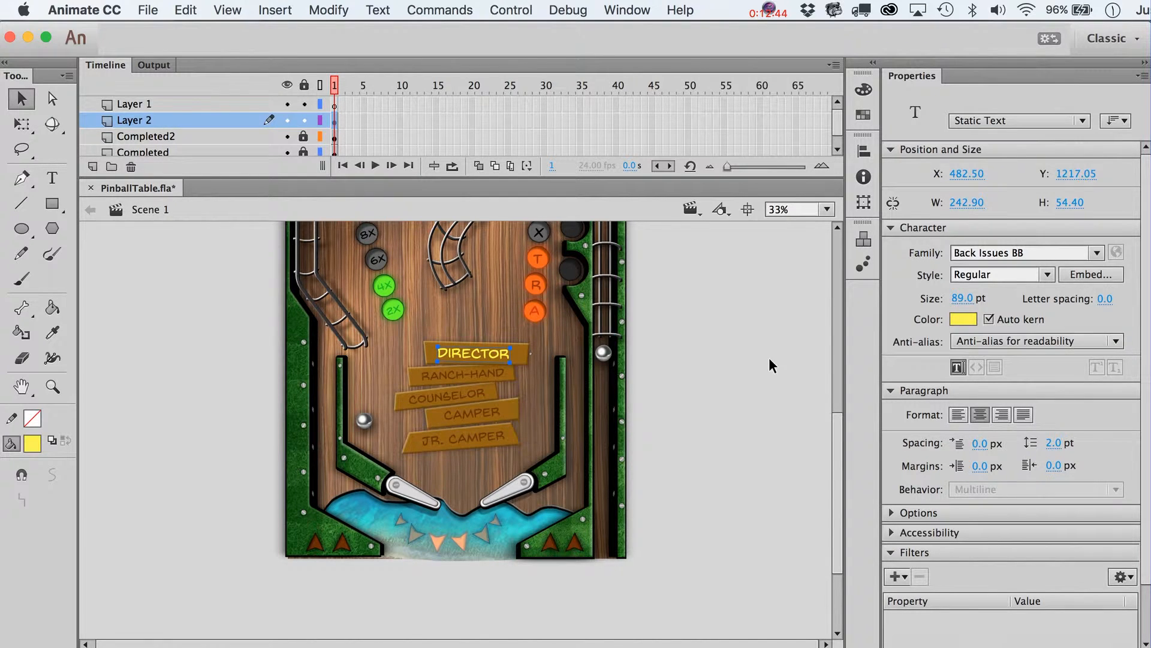
Step: Set the DIRECTOR plank's blending mode to Add and shift the plank with its lettering slightly up and left
click(659, 355)
click(524, 346)
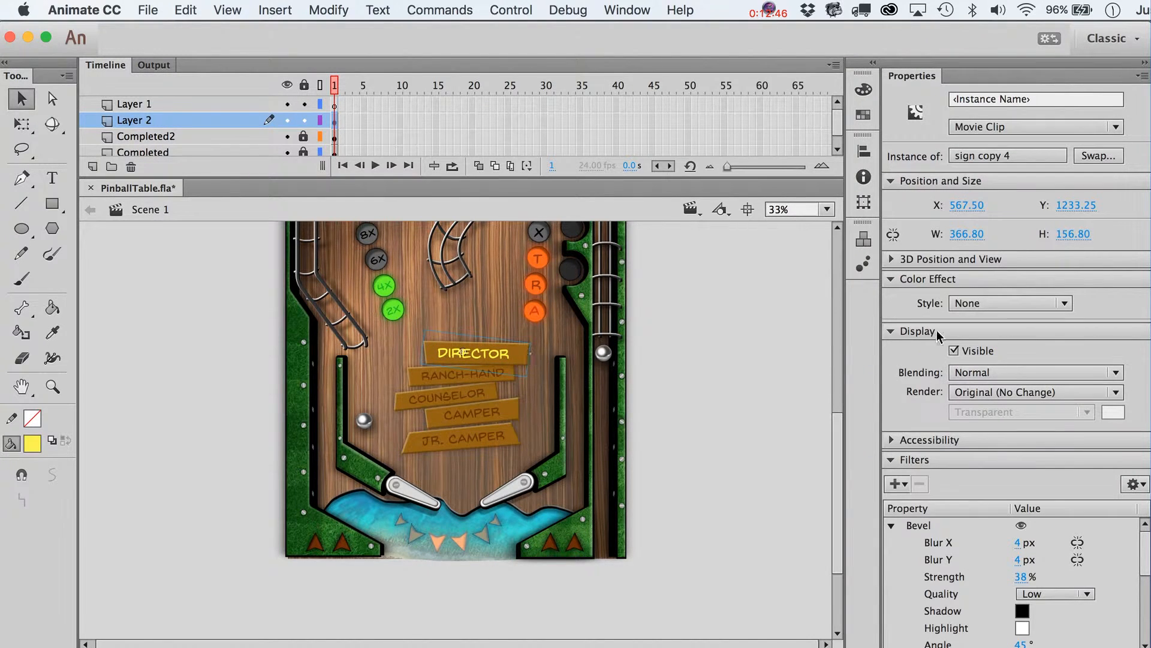
click(996, 373)
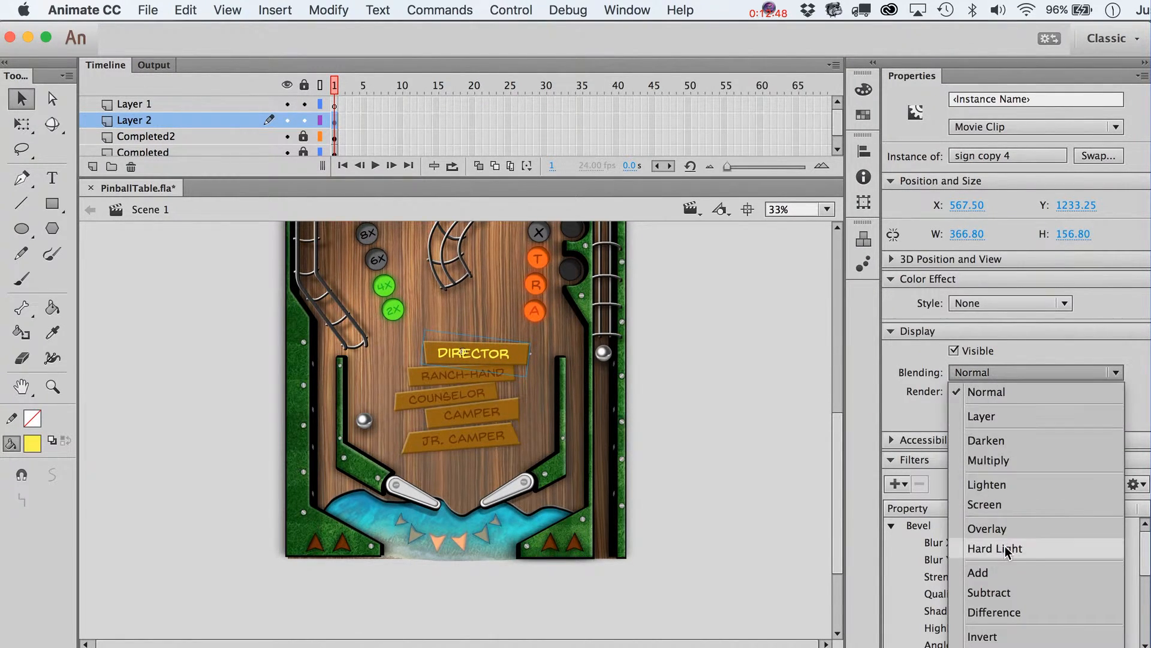
click(1000, 573)
click(750, 442)
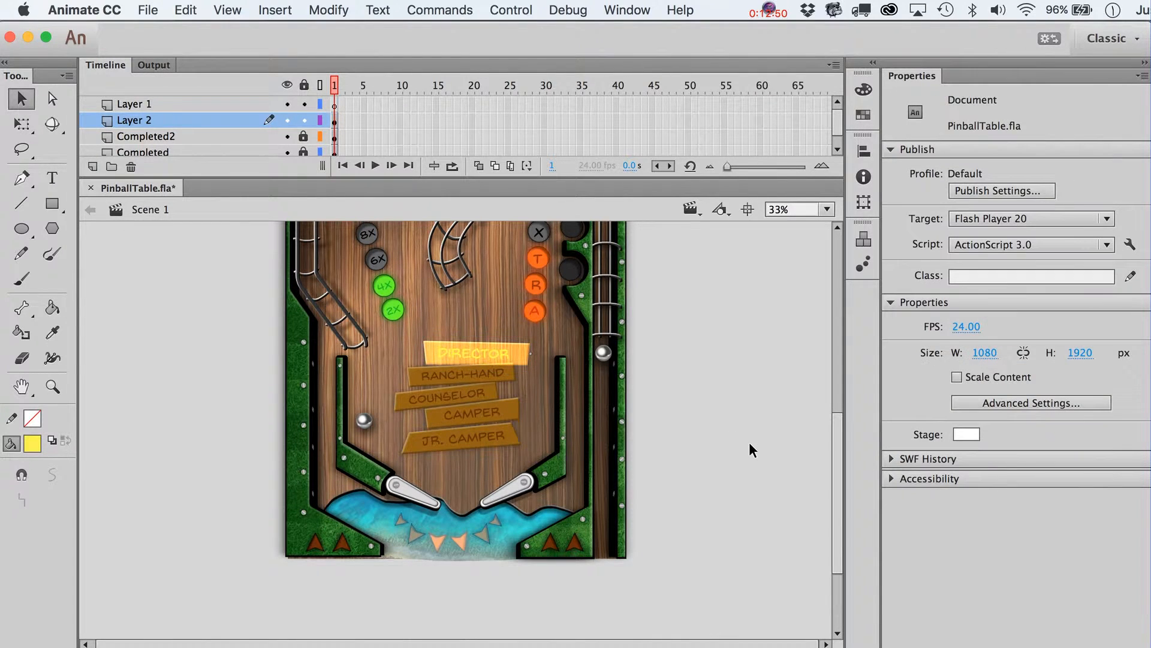
click(502, 351)
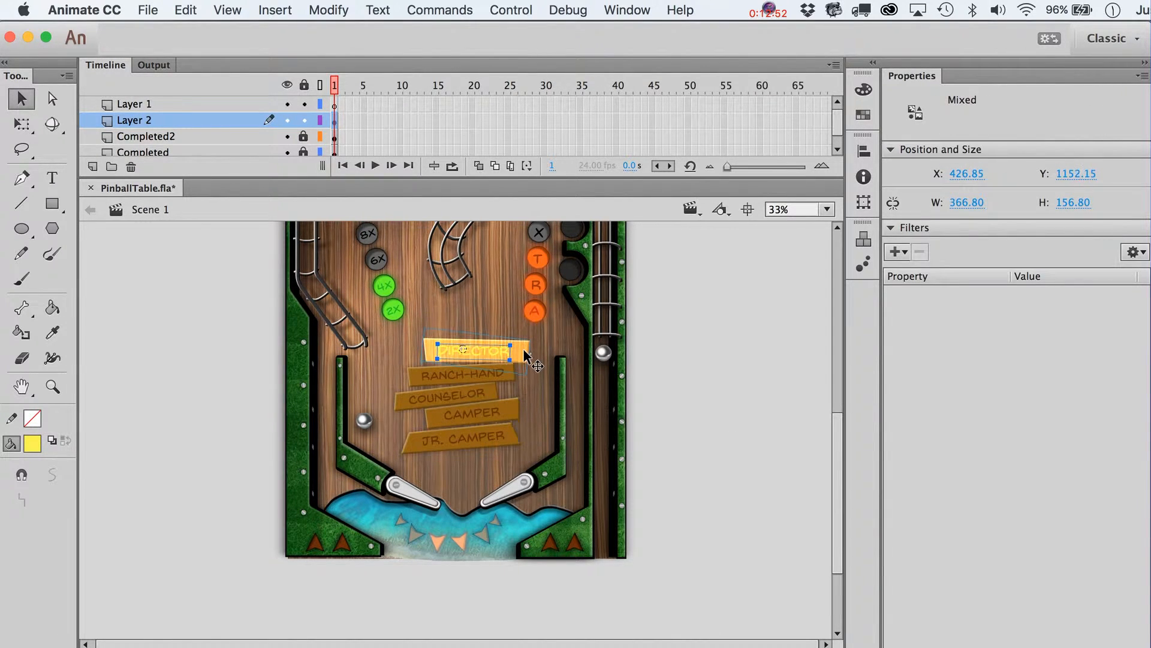
click(676, 359)
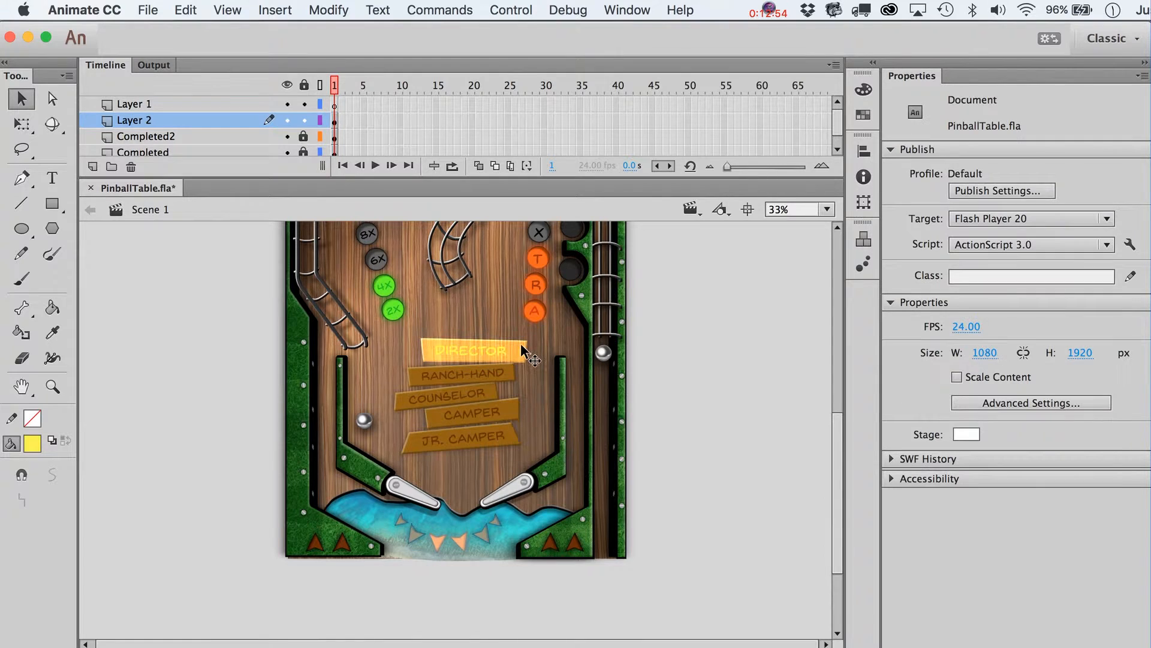
Step: Duplicate the DIRECTOR plank in place and move one of the two planks straight up by 120 px
click(521, 346)
key(shift+Up)
key(shift+Up)
key(shift+Up)
key(shift+Up)
key(shift+Up)
key(shift+Up)
key(shift+Up)
key(shift+Up)
key(shift+Up)
key(shift+Up)
key(shift+Up)
key(shift+Up)
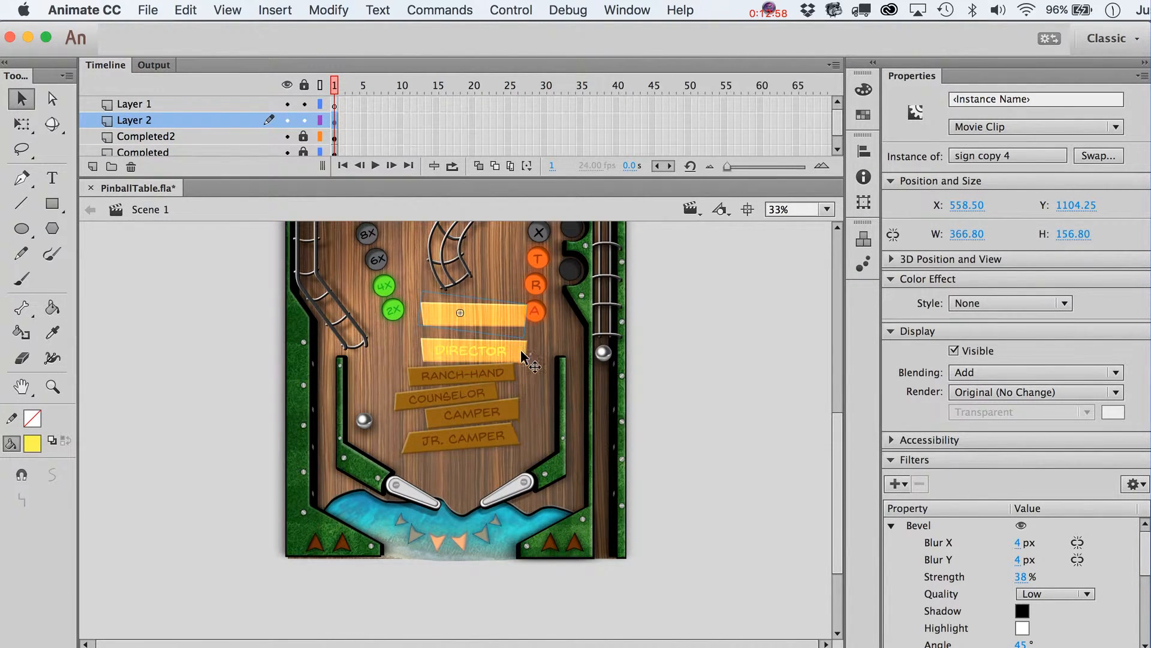
Step: Set the blending mode of the raised blank plank to Normal and deselect it
click(1000, 372)
click(1091, 390)
click(689, 355)
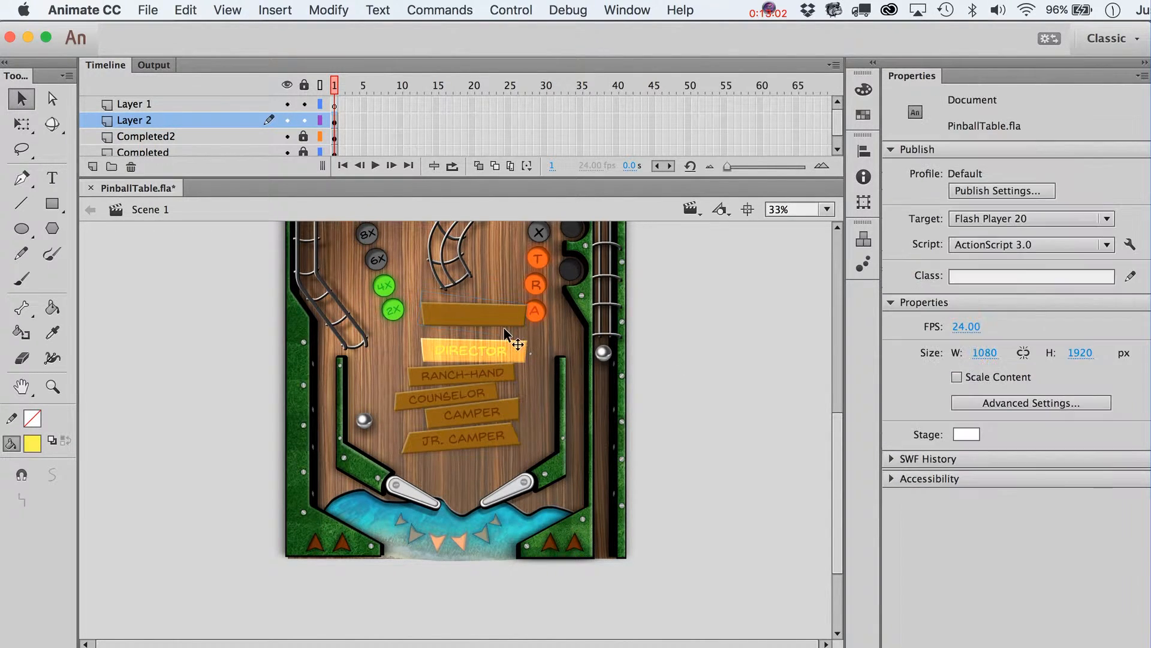
Step: Move the Normal-blended blank plank down to Y 1224.25 so it lies exactly behind the glowing DIRECTOR plank
click(499, 318)
key(shift+Down)
key(shift+Down)
key(shift+Down)
key(shift+Down)
key(shift+Down)
key(shift+Down)
key(shift+Down)
key(shift+Down)
key(shift+Down)
key(Down)
key(Down)
key(Down)
key(Down)
key(Down)
key(Down)
key(Down)
key(Down)
key(Down)
key(Down)
key(Down)
key(Down)
key(Down)
key(Down)
key(Down)
key(Down)
key(Down)
key(Down)
key(Down)
key(Down)
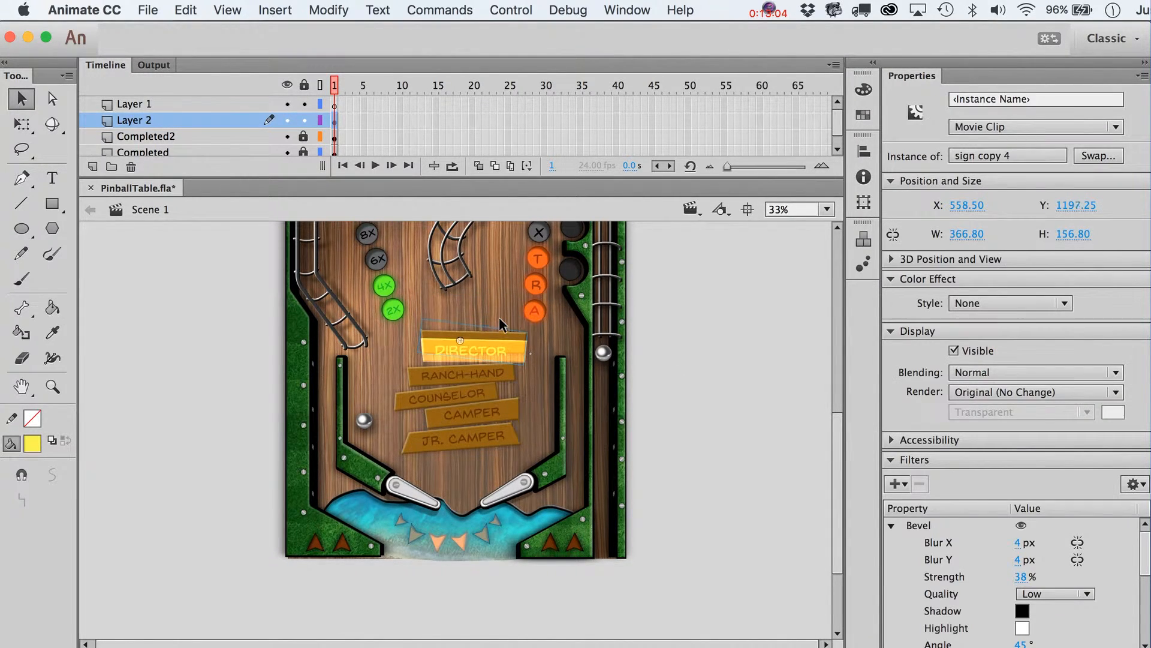
key(Down)
key(Down)
key(Down)
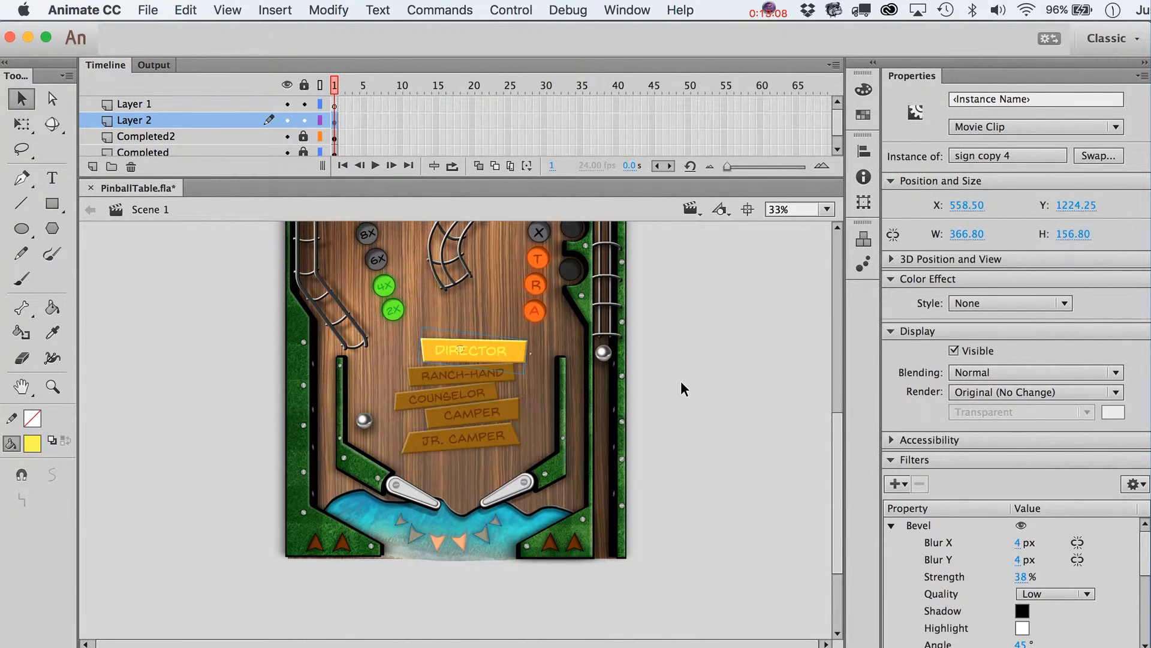
key(Down)
key(Down)
key(Down)
key(Down)
key(Down)
key(Down)
key(Up)
key(Up)
key(Up)
key(Up)
key(Up)
key(Up)
click(688, 384)
scroll(708, 382, up, 2)
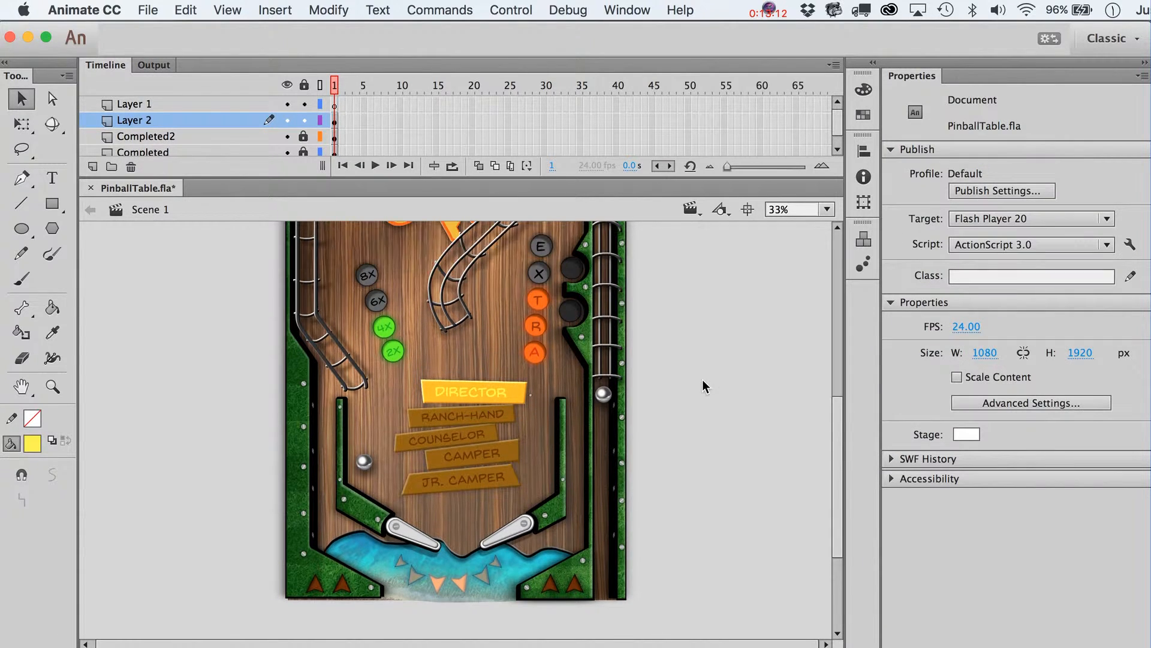
Step: Change the color of the Glow filter on the Add-blended DIRECTOR plank to yellow, and deselect the plank
click(476, 391)
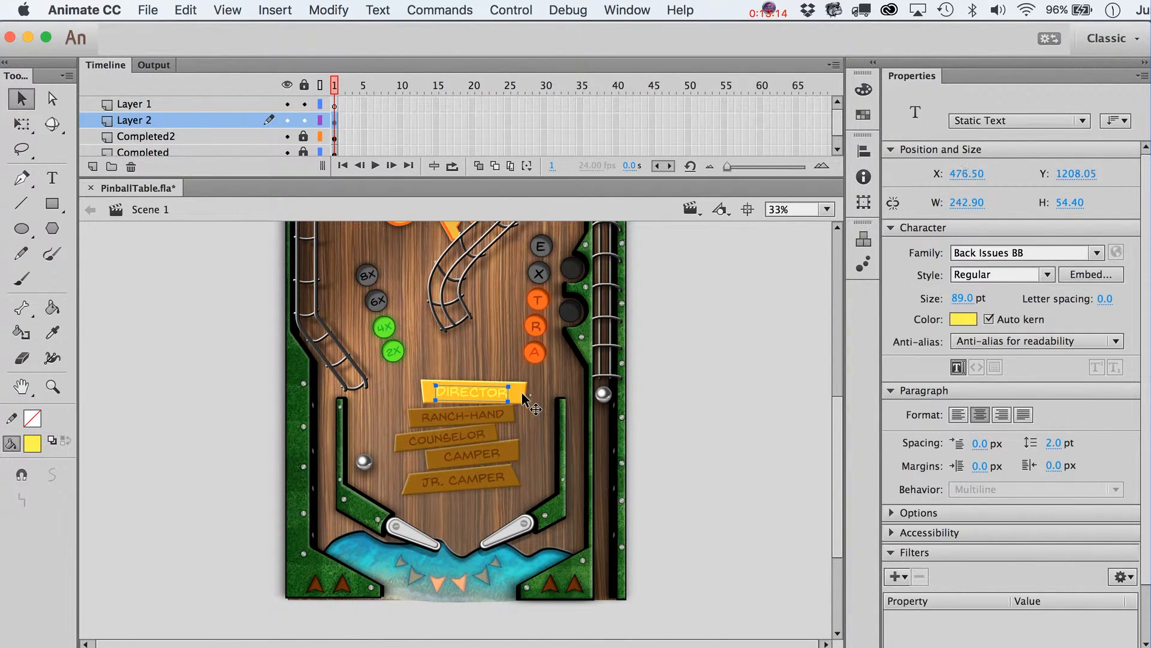
click(522, 394)
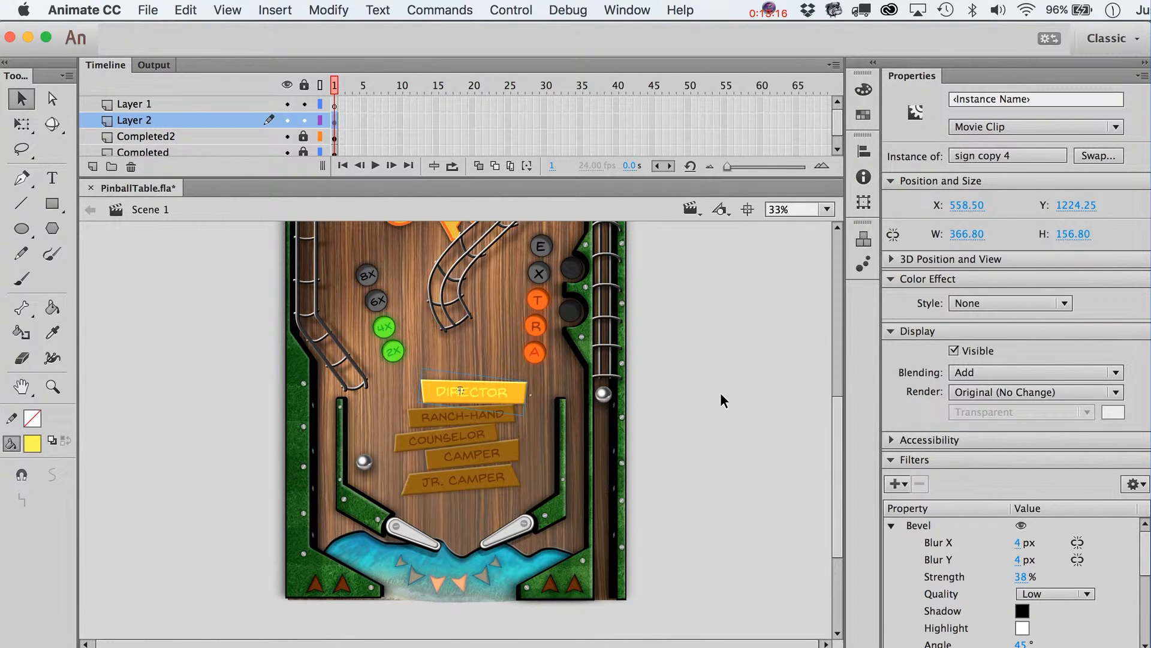
click(892, 526)
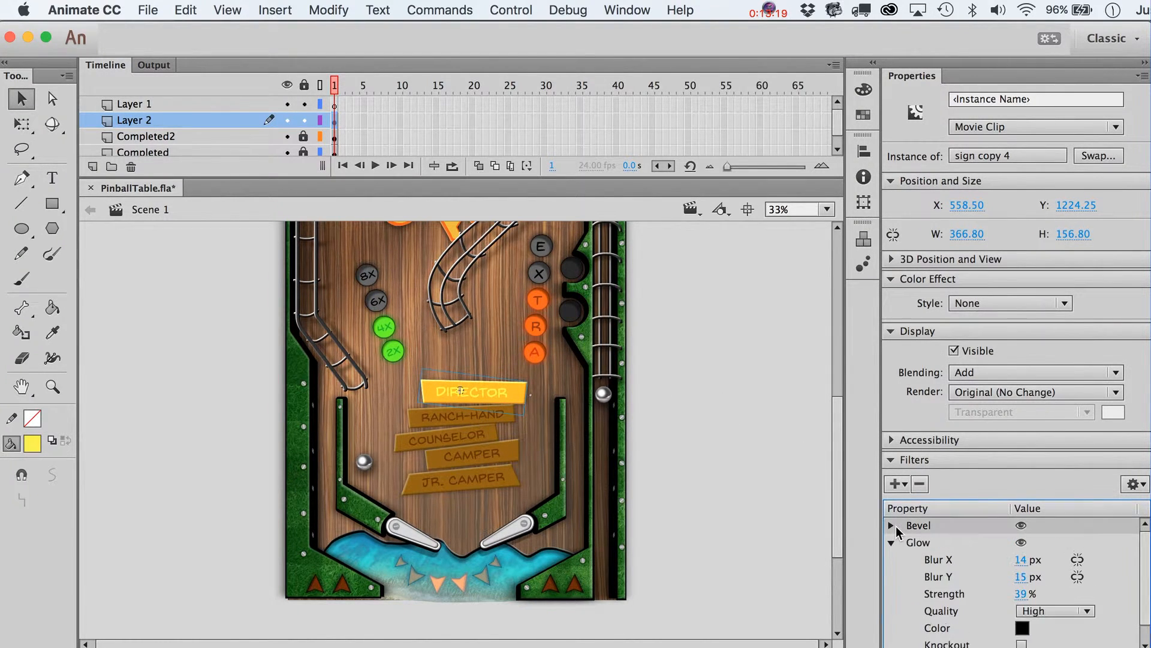
click(1023, 627)
click(793, 422)
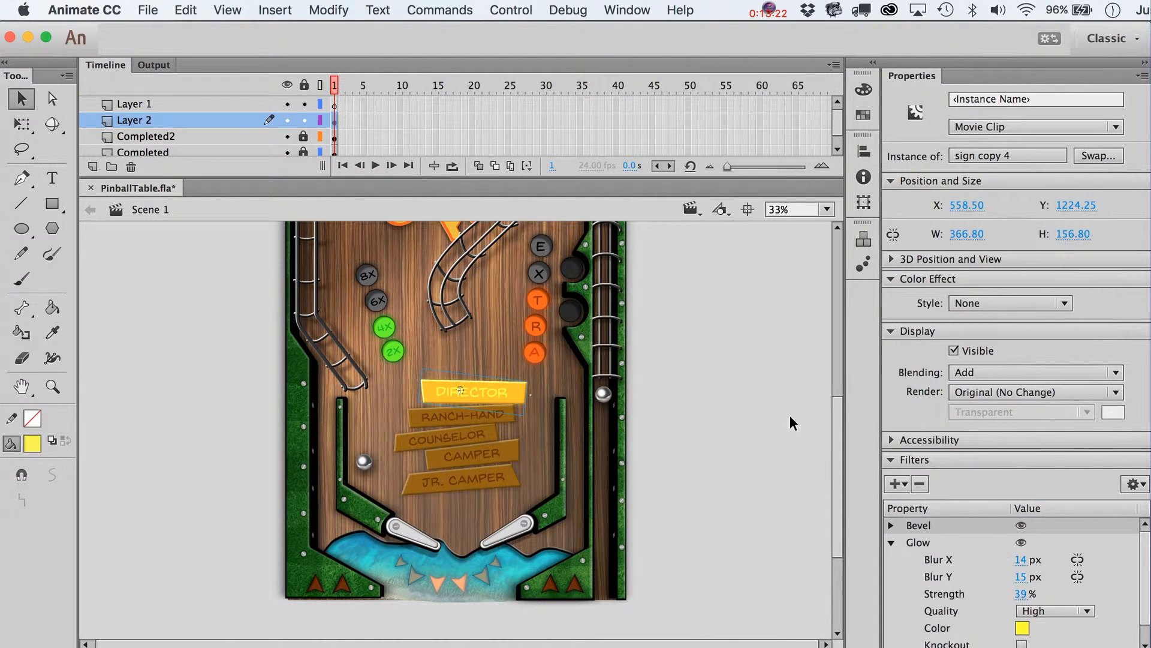
click(715, 376)
scroll(727, 422, up, 3)
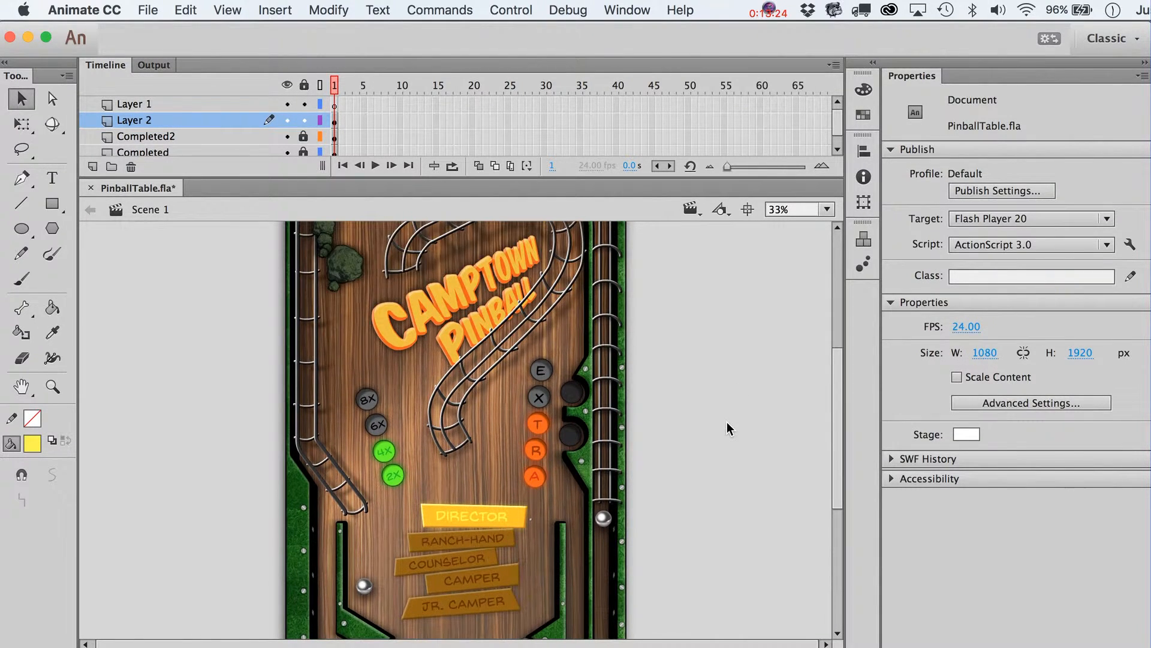
Step: Scale the whole stack of rank signs down to about 406 × 385 px and shift it slightly down and left
scroll(727, 422, down, 2)
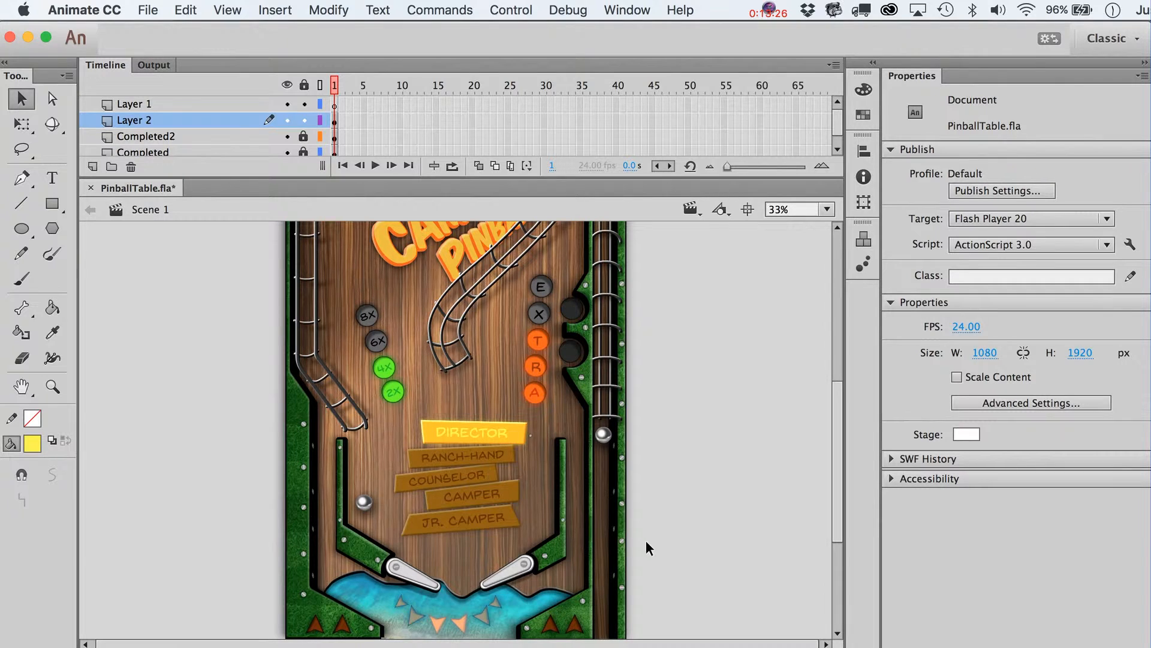
drag(655, 557, 376, 402)
key(q)
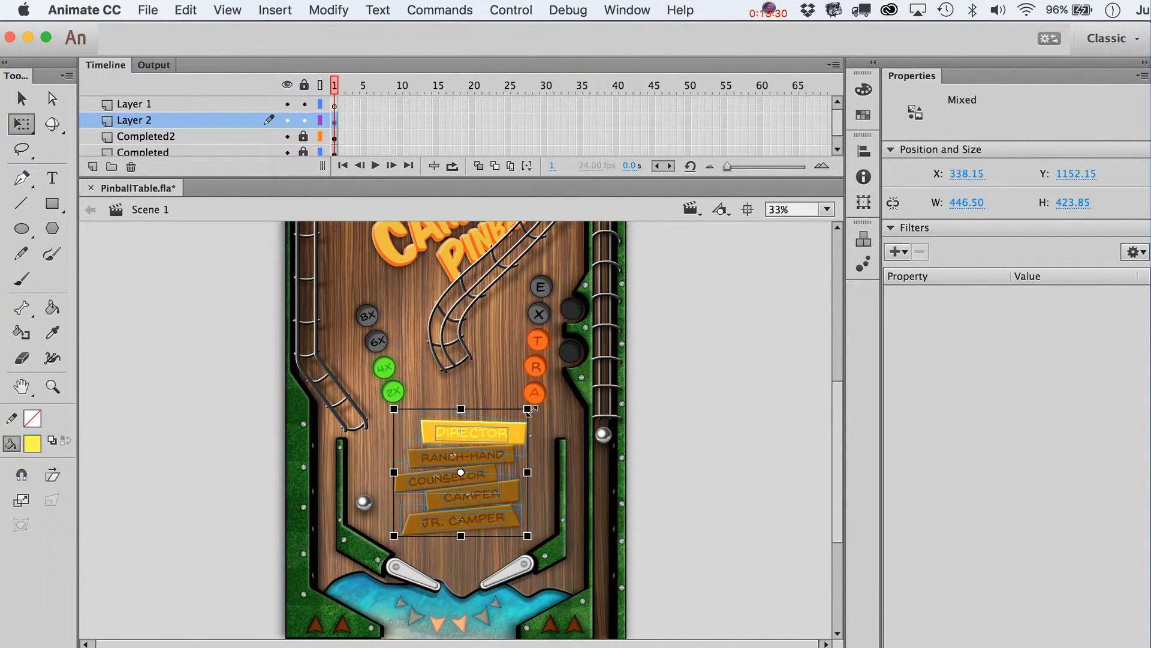
drag(527, 409, 524, 413)
key(shift+Down)
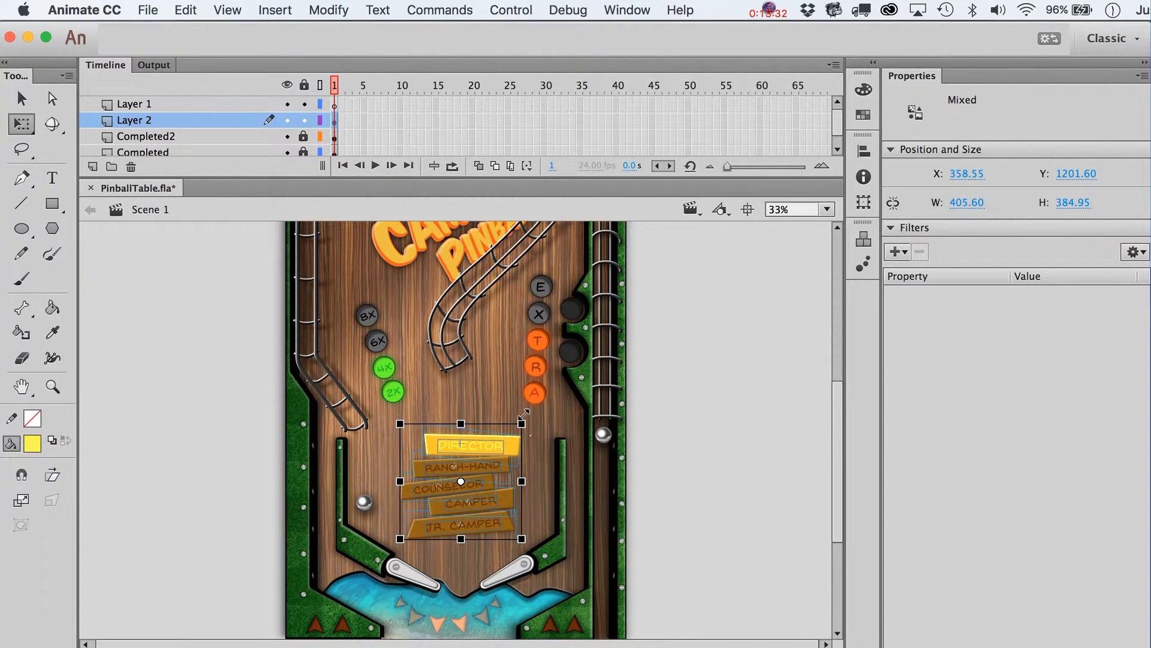
key(shift+Left)
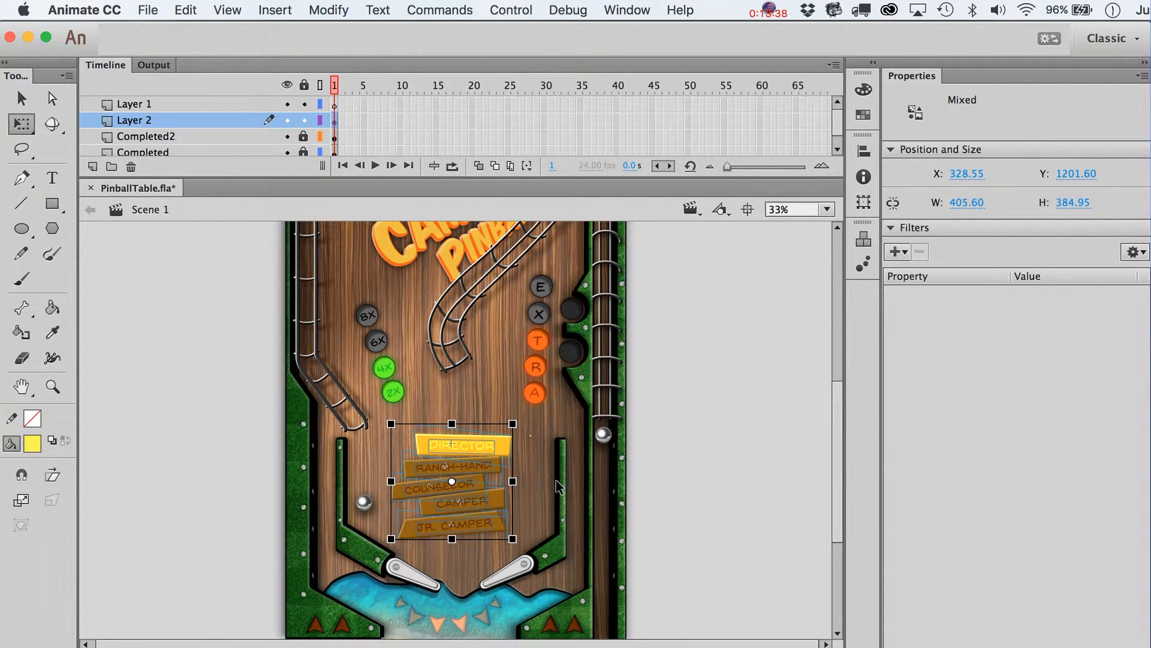
click(739, 459)
scroll(741, 464, up, 5)
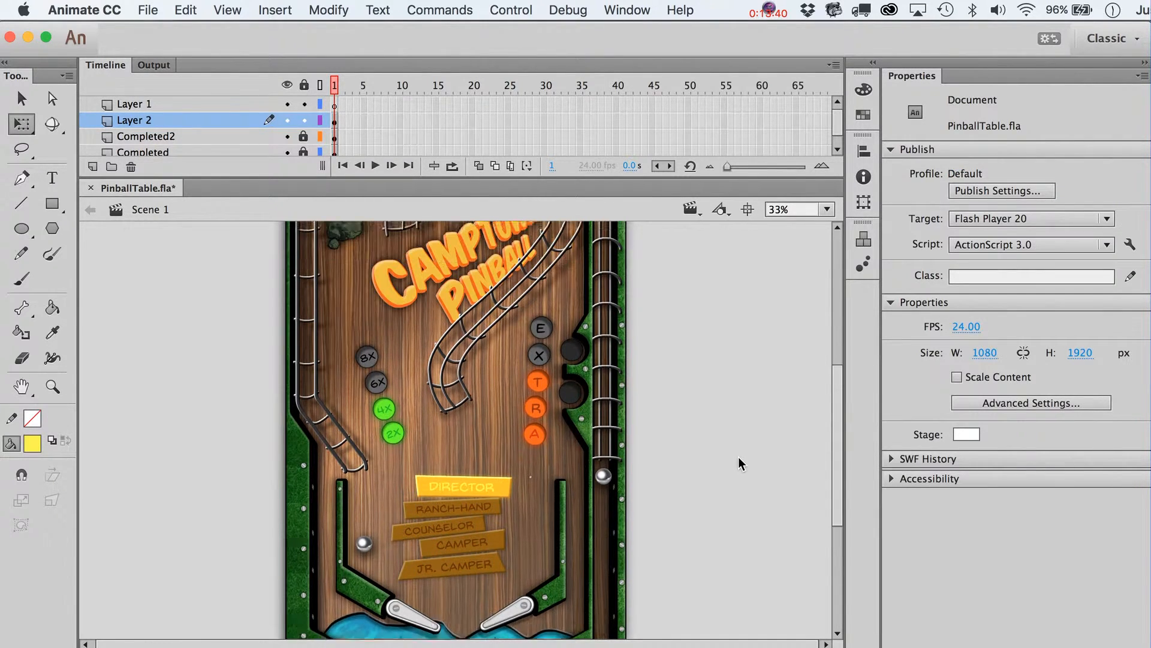
scroll(742, 464, down, 3)
scroll(742, 464, down, 3)
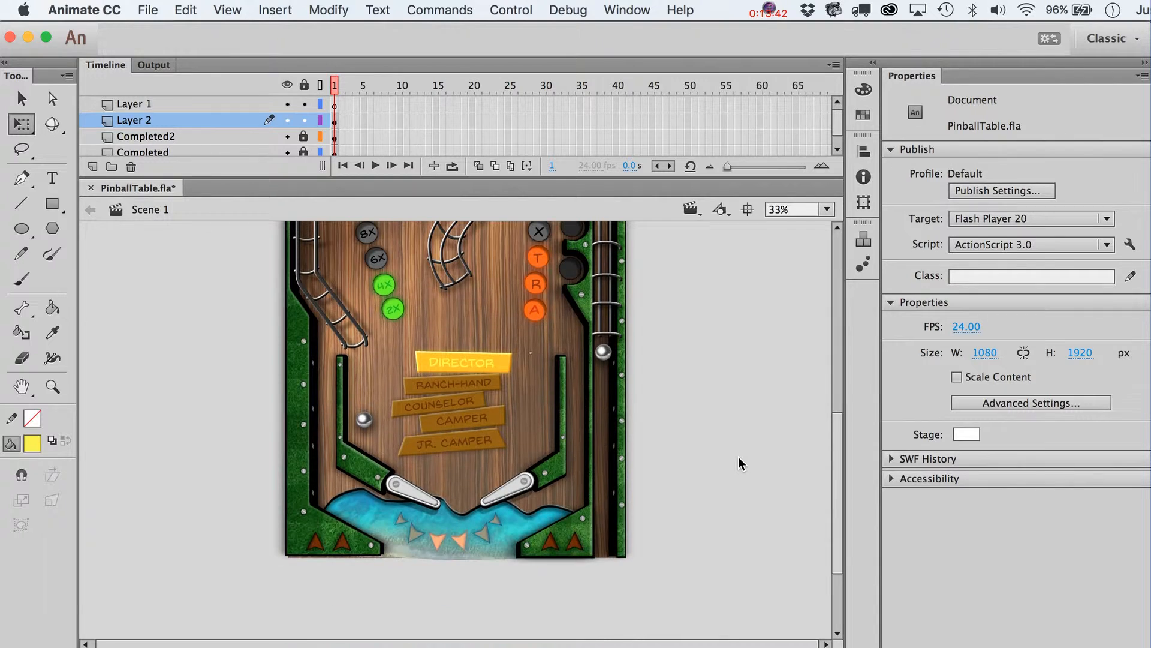
scroll(742, 464, up, 3)
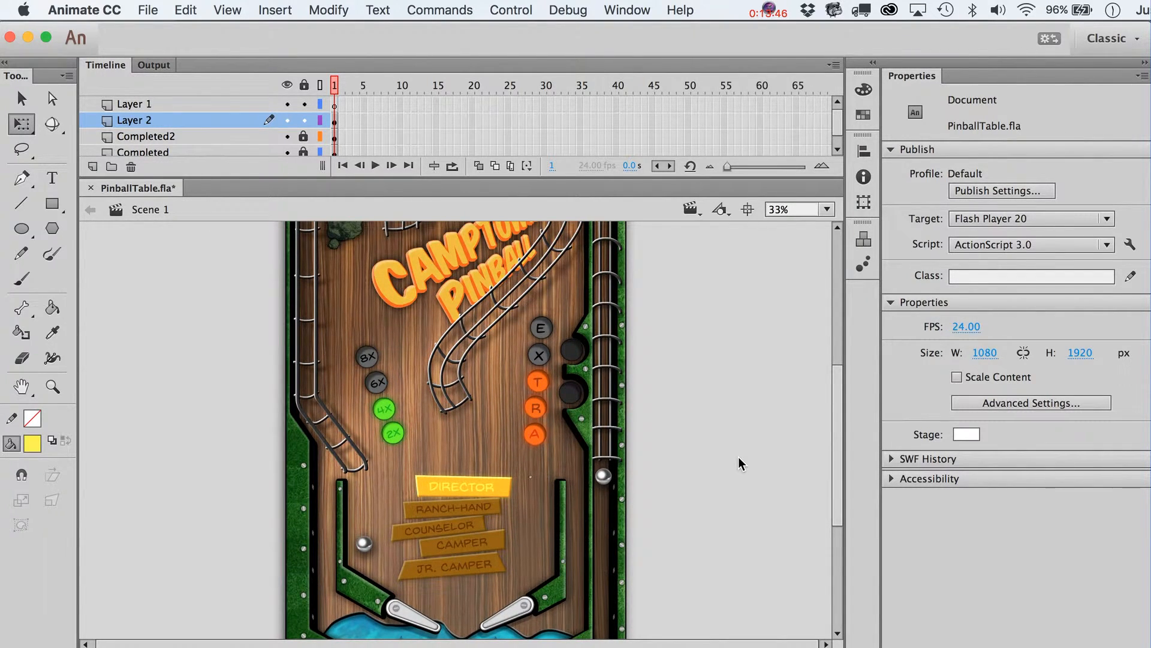
scroll(741, 463, up, 1)
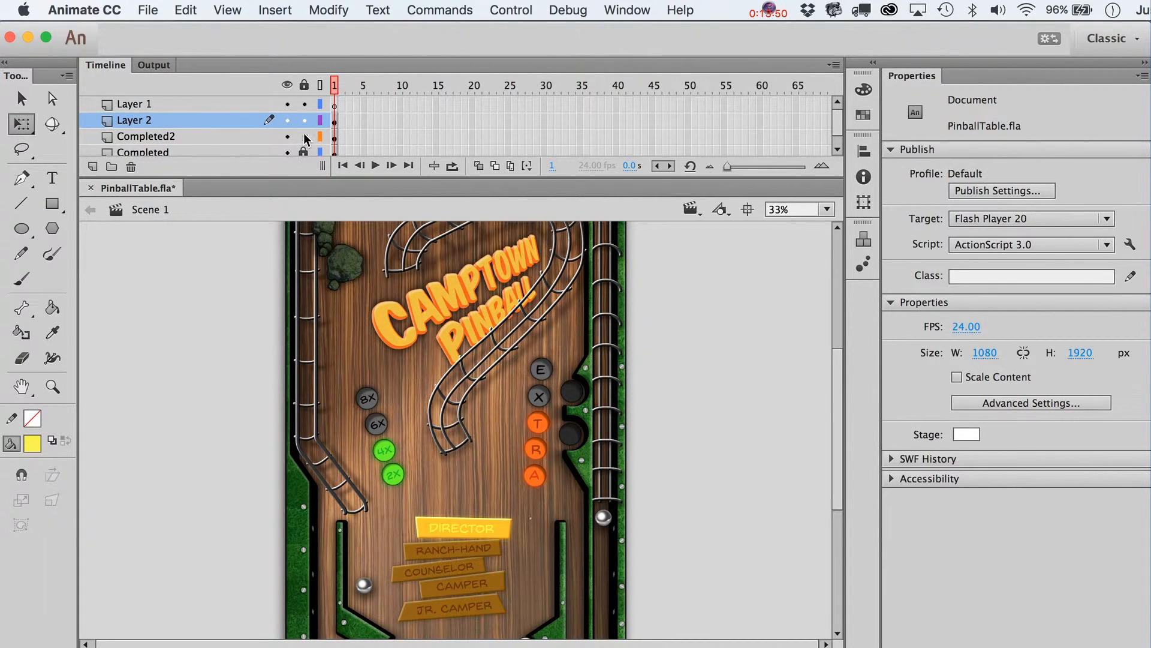
Step: Duplicate the CAMPTOWN PINBALL title in place and shift the copy right to X 634.30
key(v)
click(465, 311)
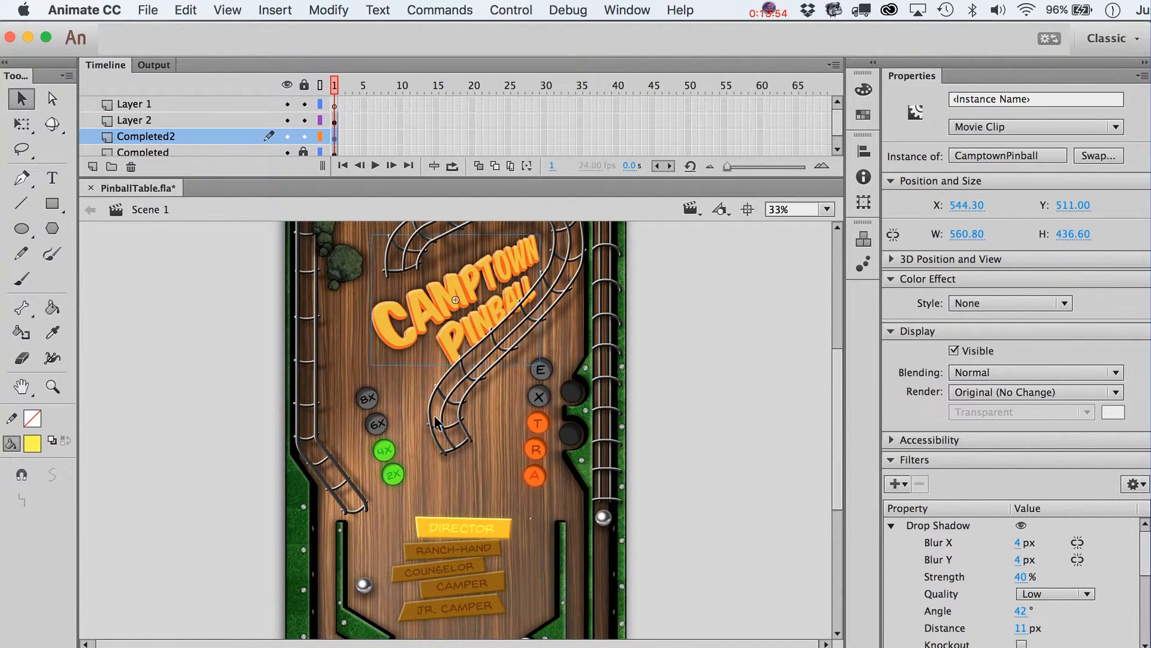
key(shift+Right)
key(shift+Right)
key(shift+Right)
key(shift+Right)
key(shift+Right)
key(shift+Right)
key(shift+Right)
key(shift+Right)
key(shift+Right)
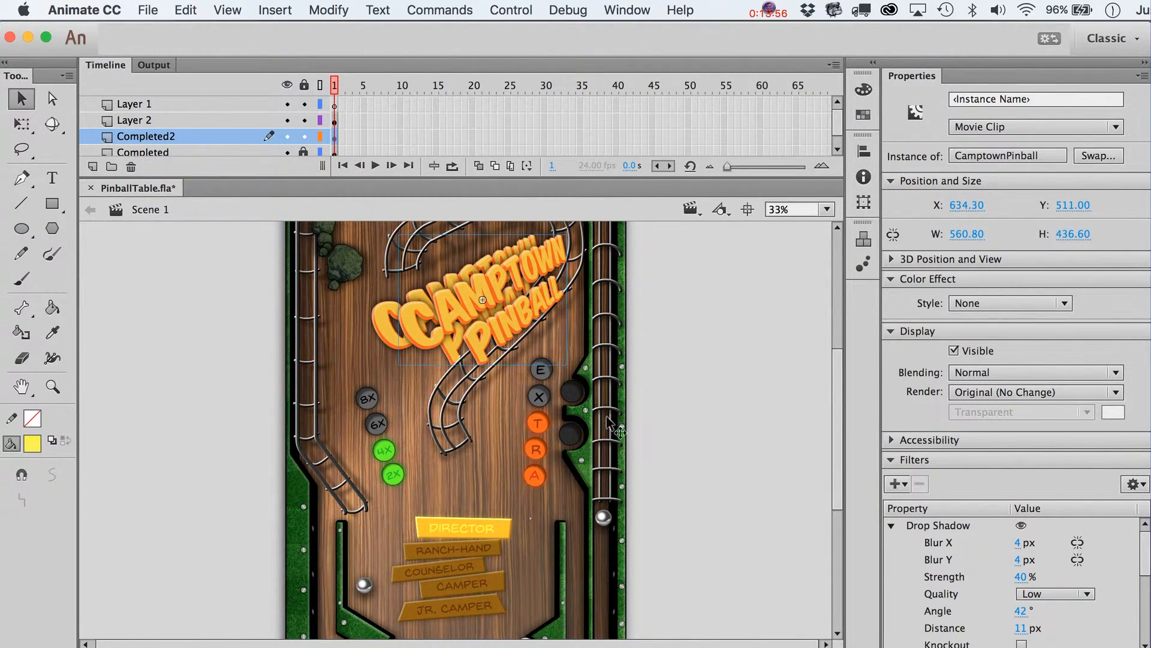
Step: Remove the Drop Shadow and Glow filters from the shifted title copy
click(920, 526)
click(920, 484)
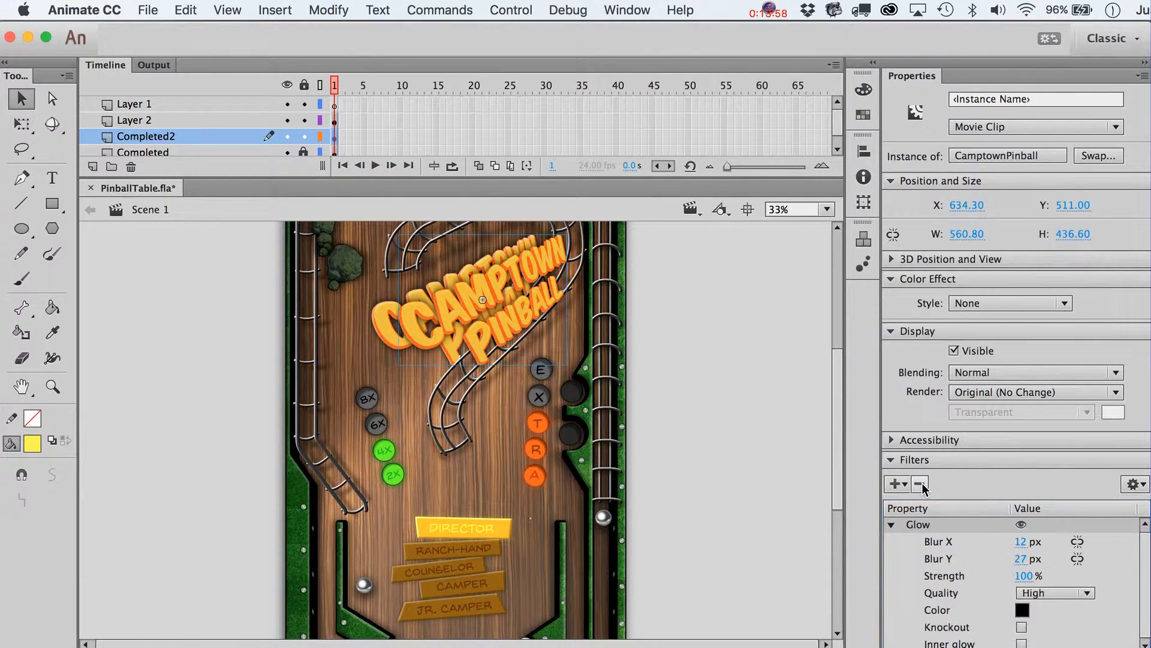
click(921, 484)
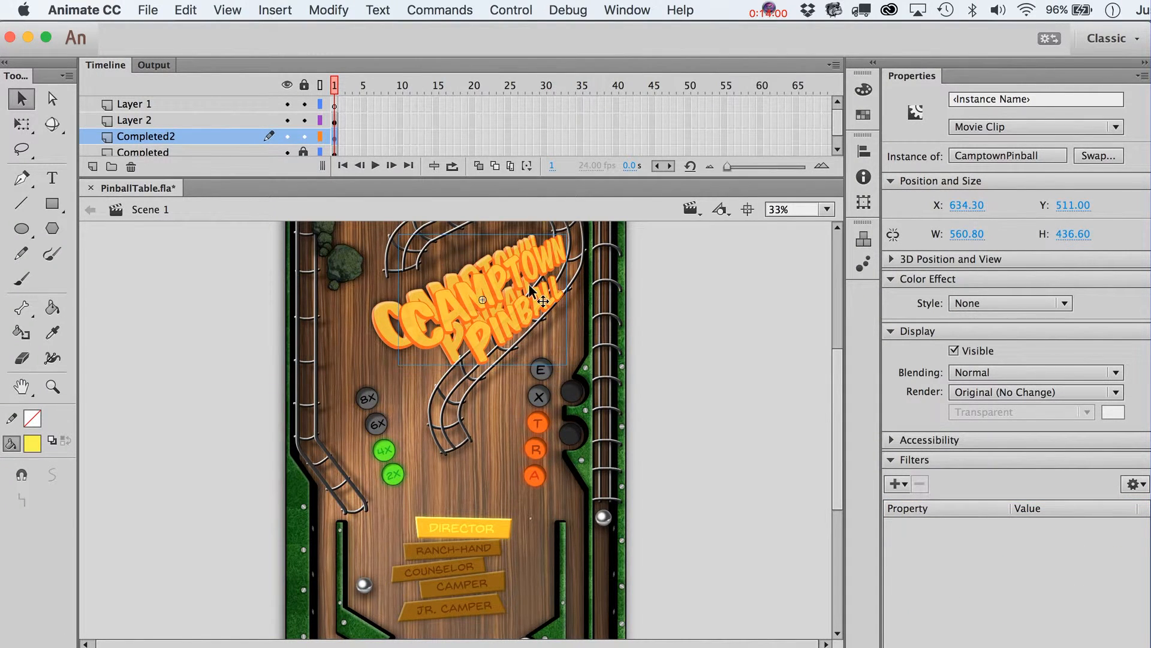
Step: Set the title copy's blending mode to Add and align it exactly over the original title at X 544.30
click(1000, 303)
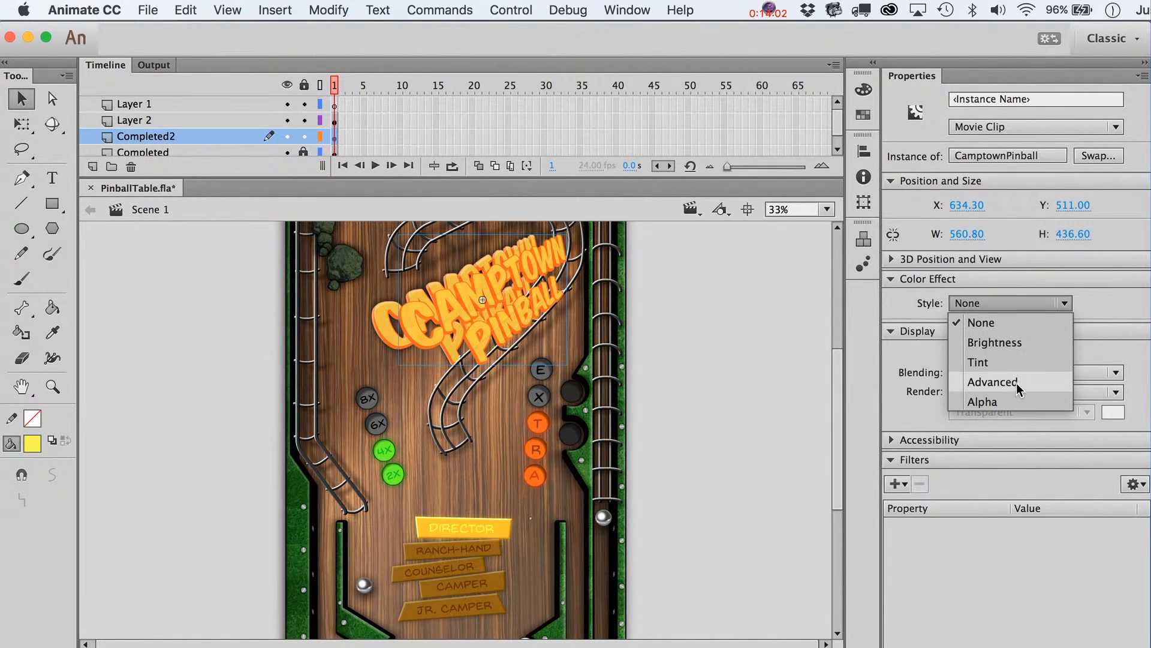
click(1020, 324)
click(1031, 373)
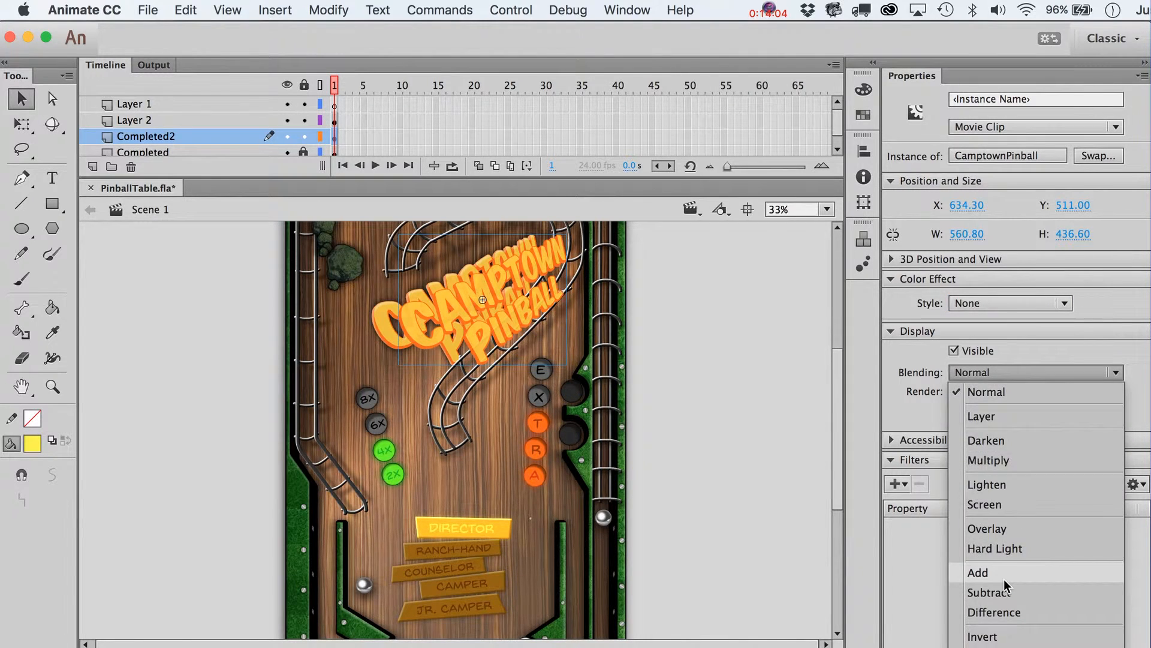
click(1004, 580)
click(644, 390)
Step: Delete the Add-blended title copy to compare the unlit title, and undo the deletion
click(459, 293)
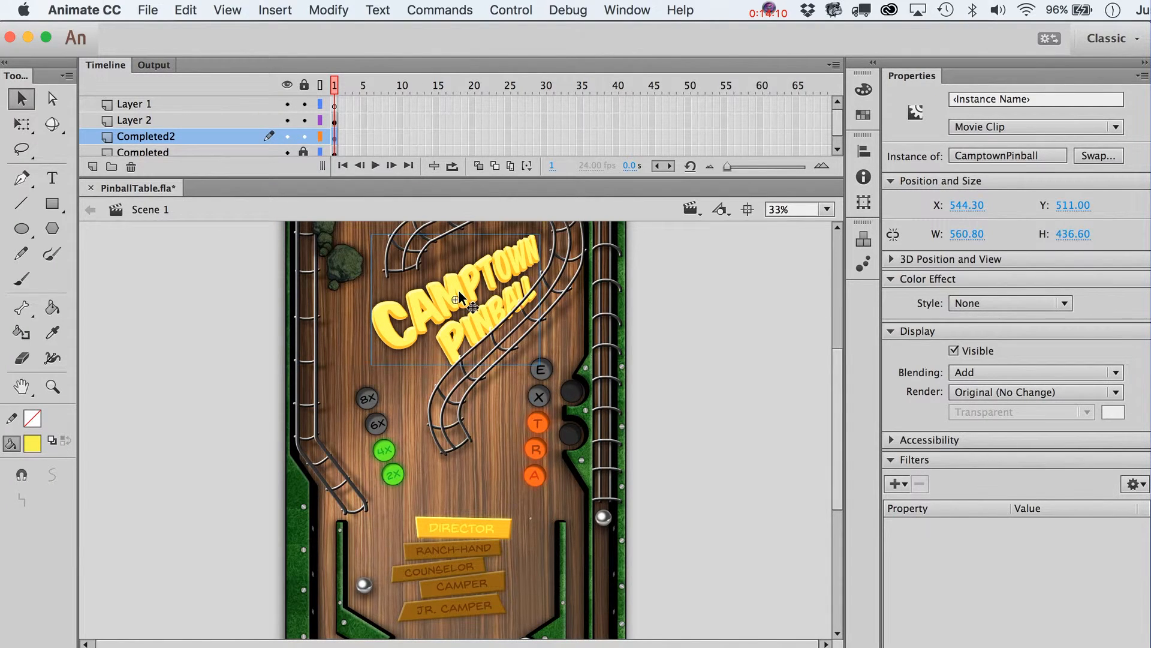
key(Delete)
key(super+z)
Step: Add a yellow Glow filter to the Add-blended title copy
click(896, 483)
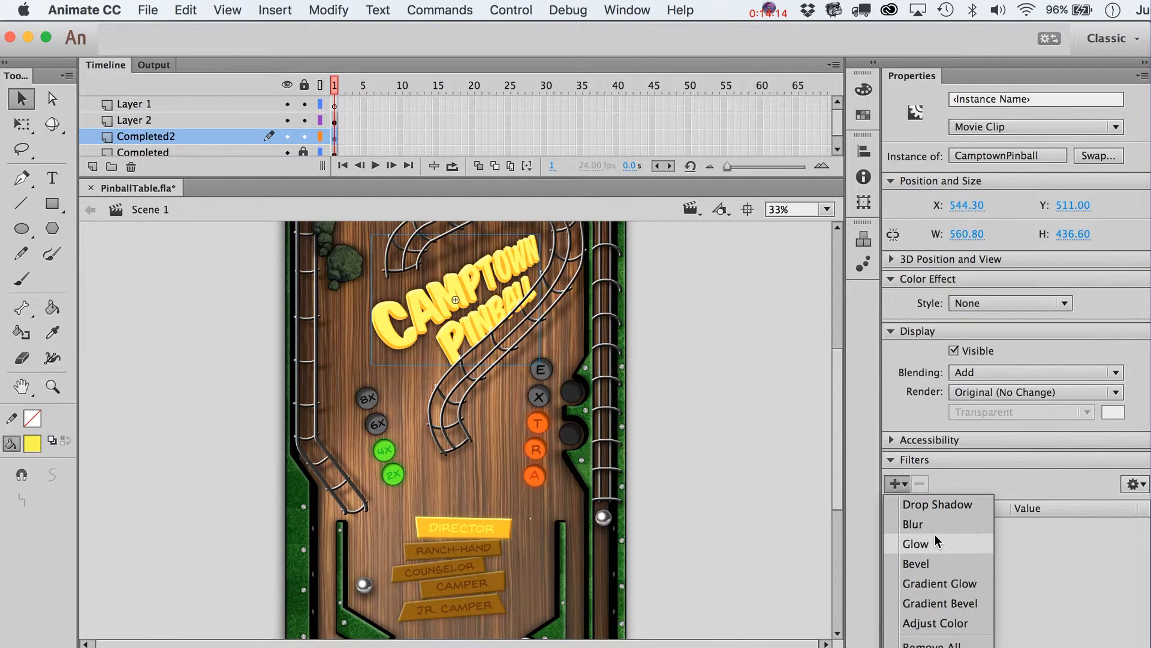
click(939, 541)
click(1022, 609)
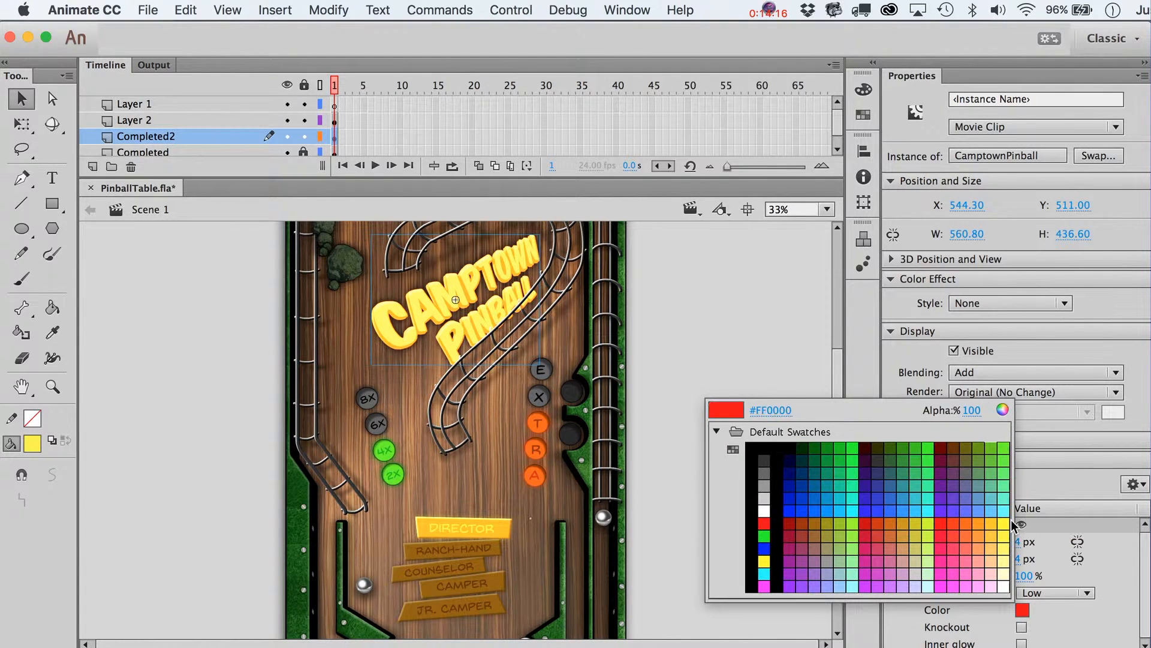
click(1007, 523)
Step: Set the title copy's glow to Blur X 41 px, Blur Y 36 px and High quality, and deselect the copy
click(1018, 545)
drag(1018, 546, 1044, 538)
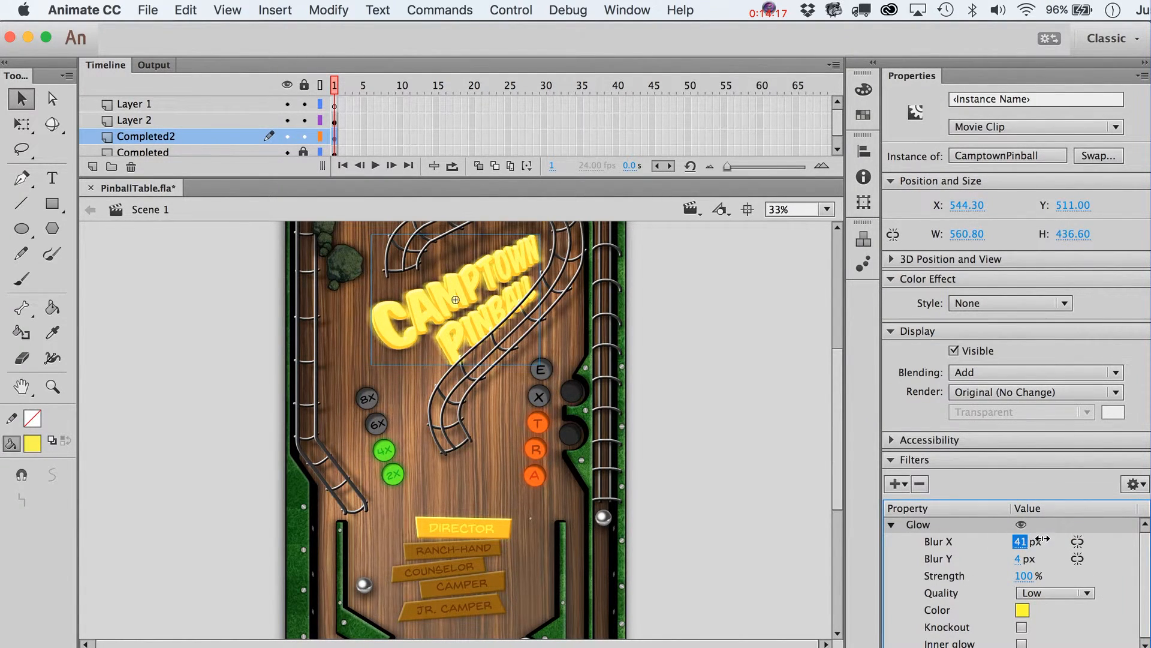
click(1024, 575)
click(1054, 592)
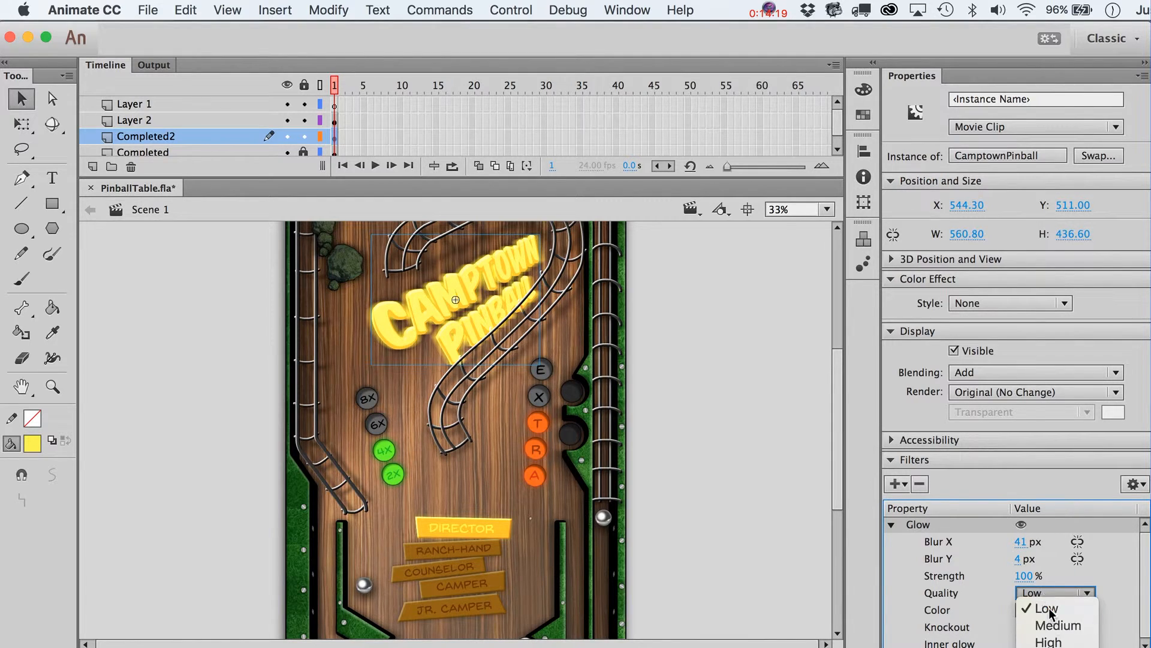
click(1055, 642)
drag(1017, 558, 1048, 558)
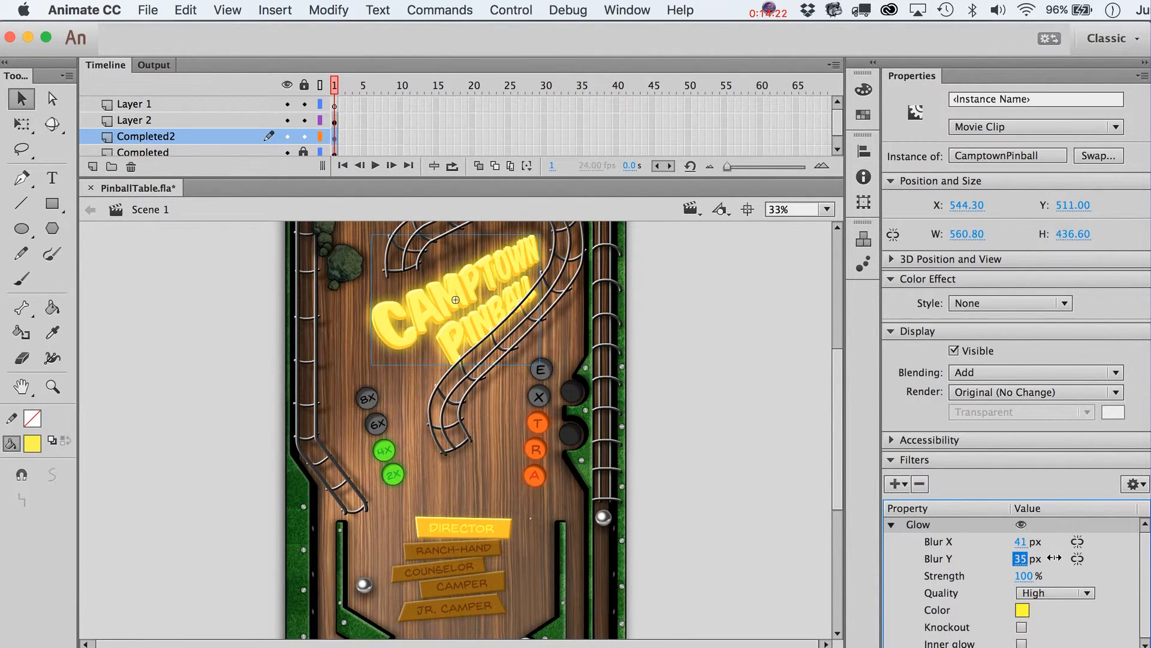
click(725, 423)
Step: Set the glowing title copy's alpha to 91% and move it off the table to X 1478.40, Y 342.80
click(483, 264)
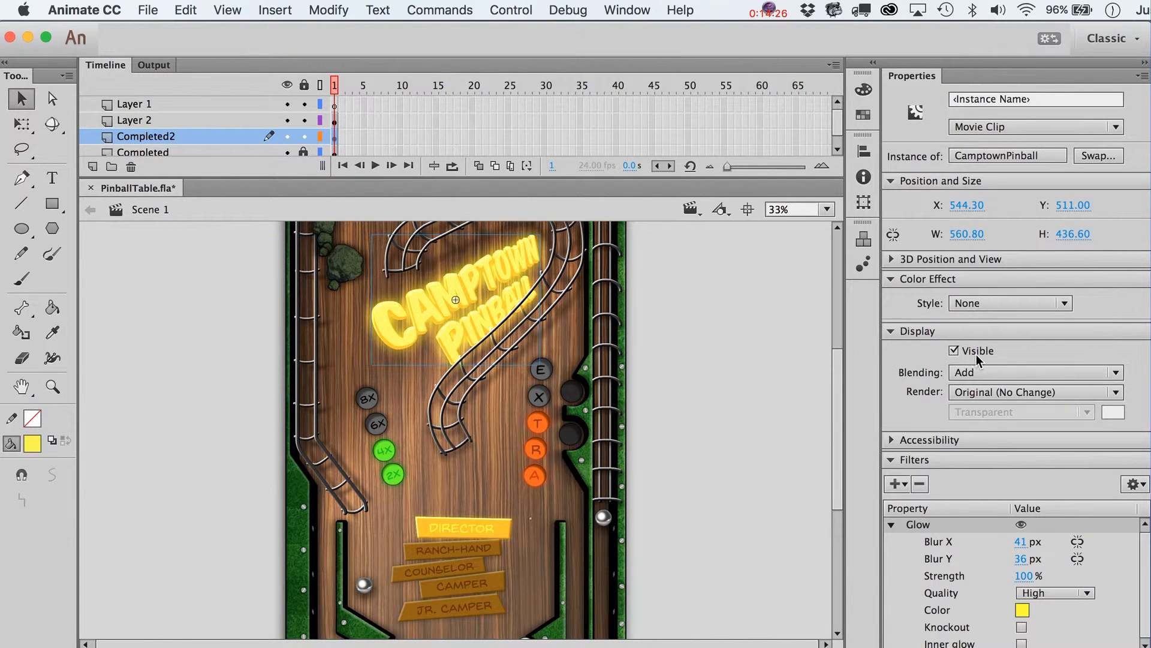
click(1011, 303)
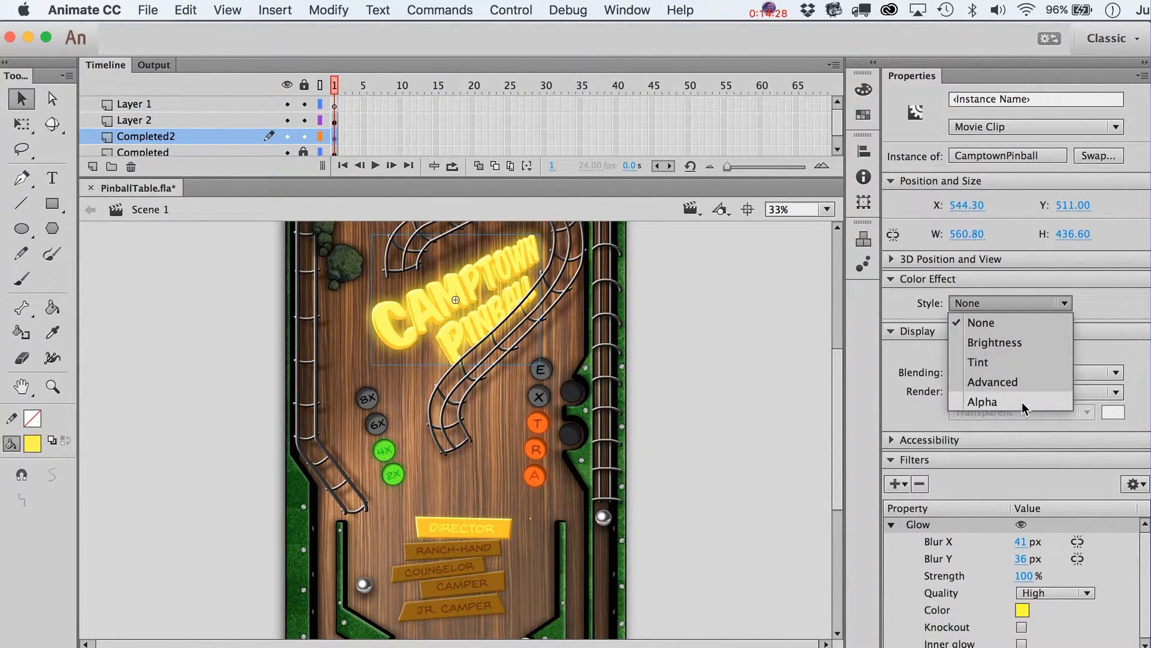
click(1021, 401)
drag(995, 330, 1054, 334)
drag(473, 290, 753, 236)
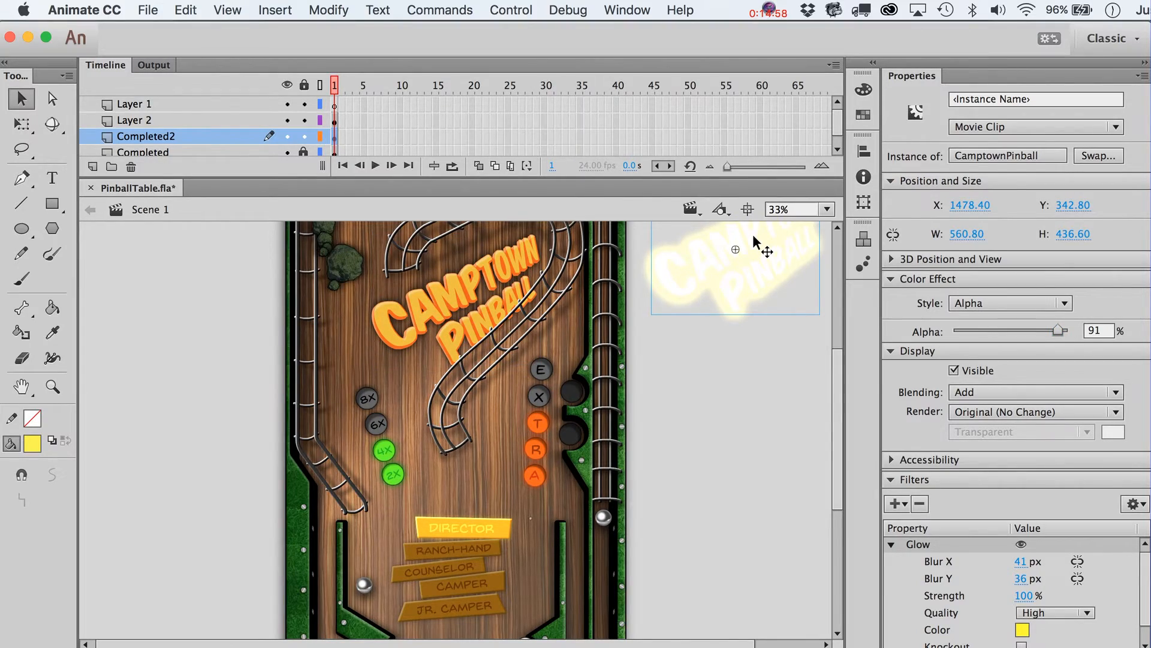